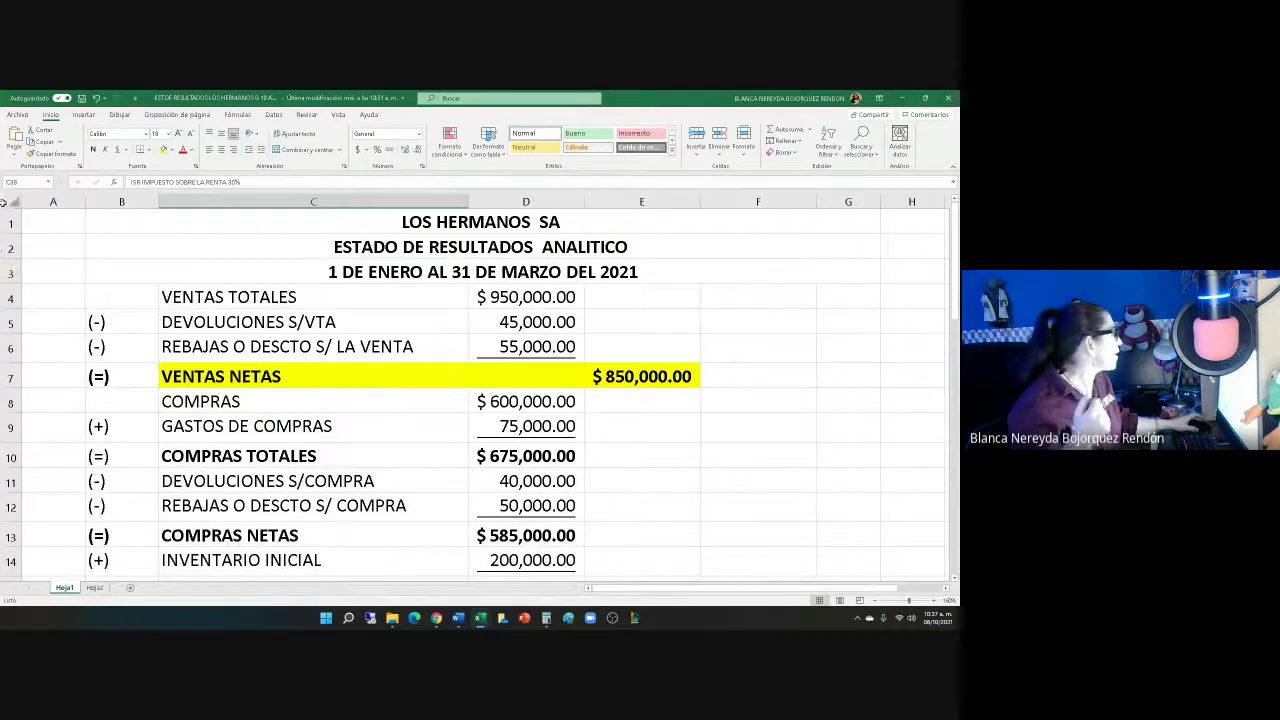
Copy the whole Los Hermanos income statement sheet and paste it into a new blank workbook
left_click(10, 201)
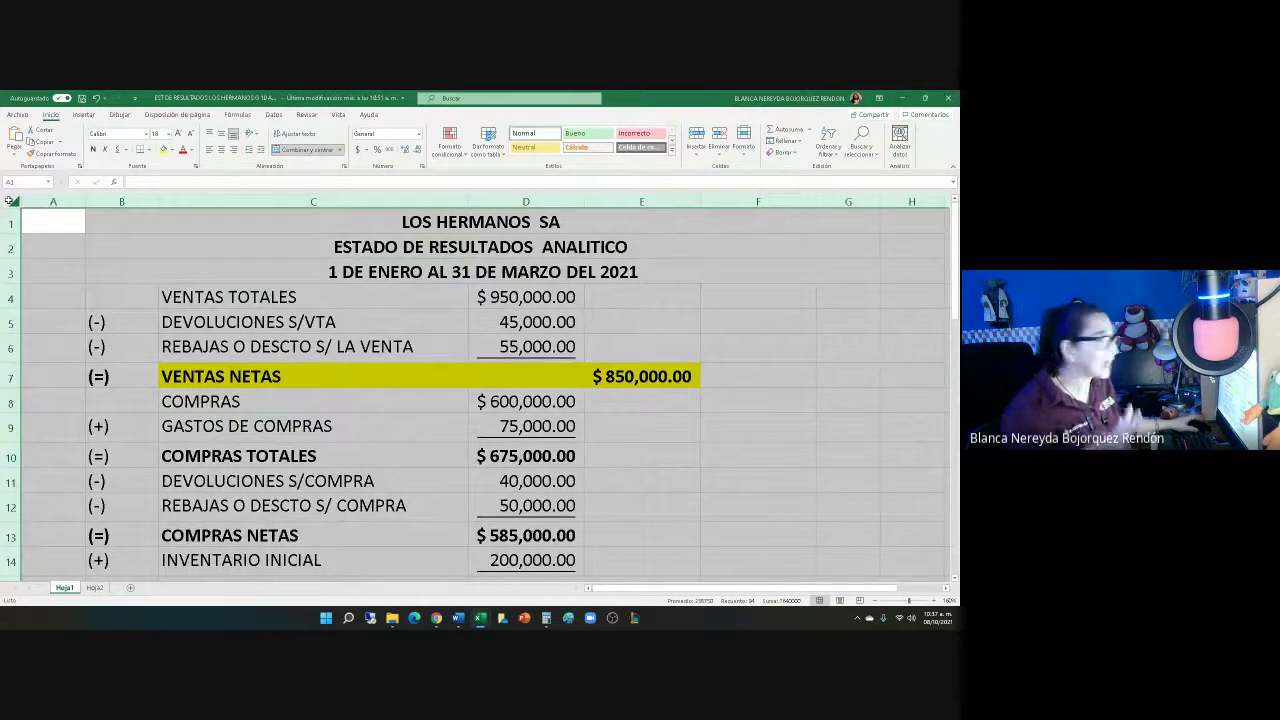
right_click(224, 255)
left_click(249, 272)
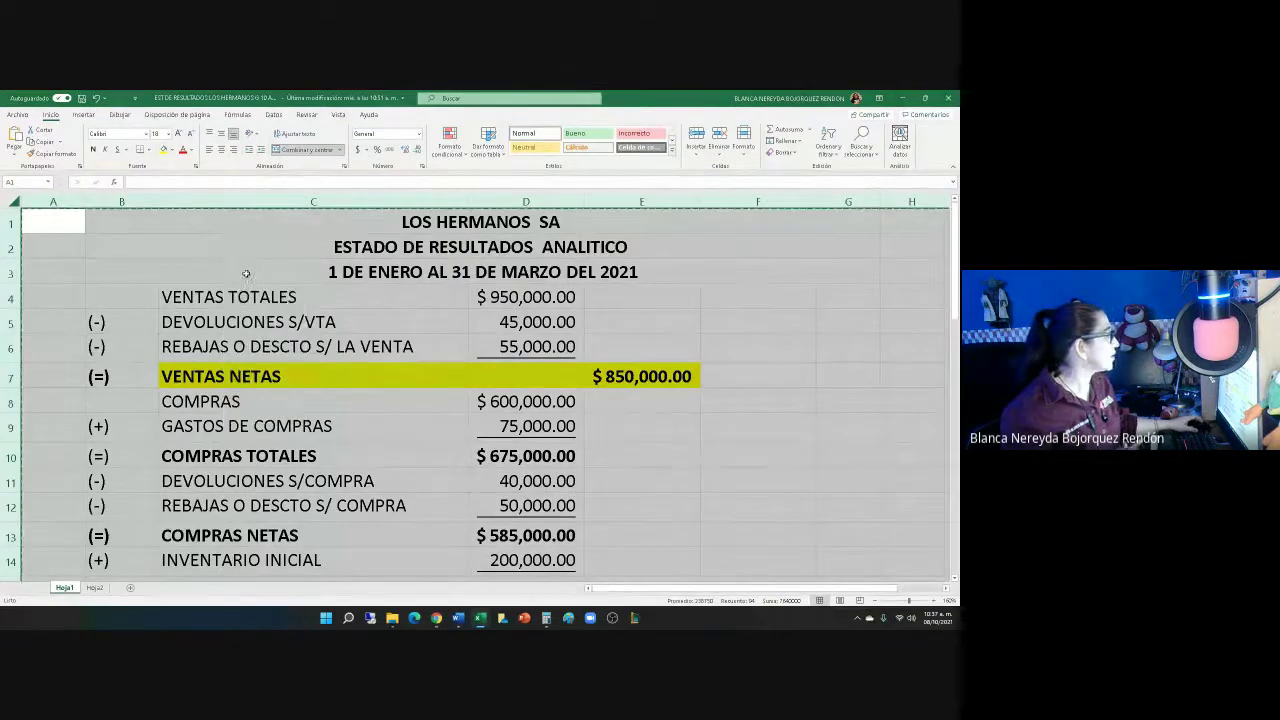
left_click(20, 114)
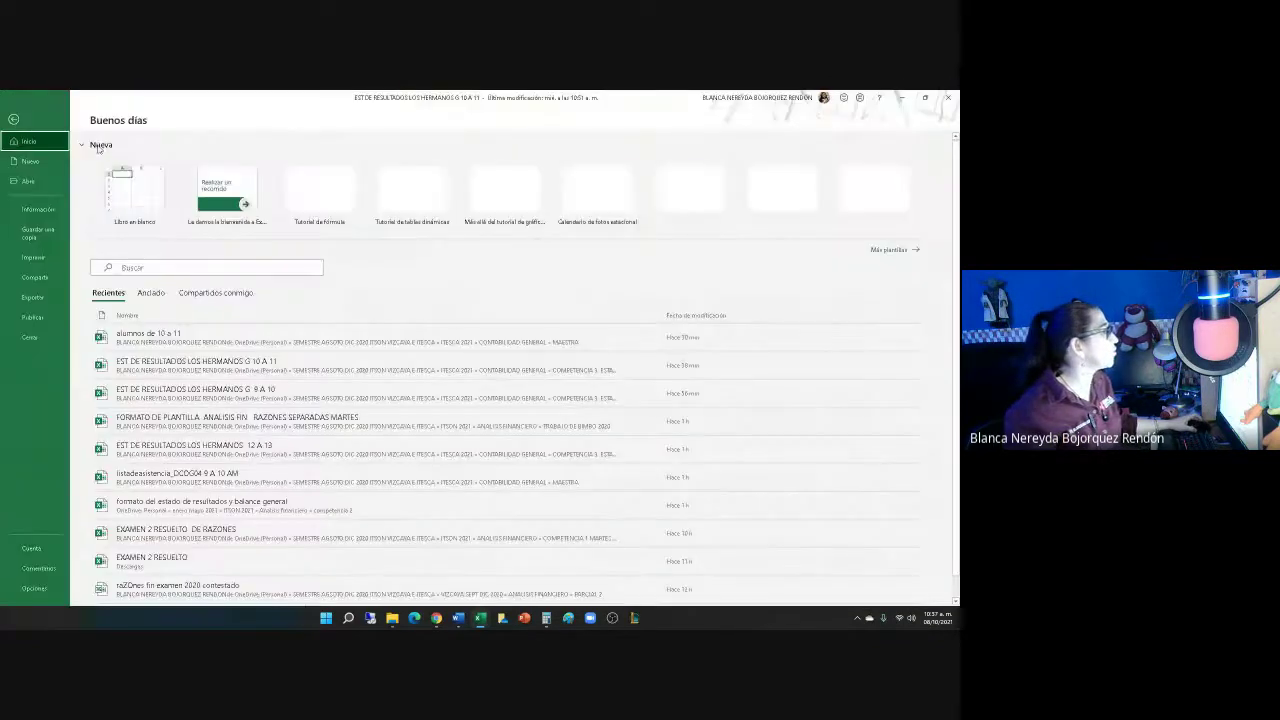
left_click(125, 190)
key("ctrl+v")
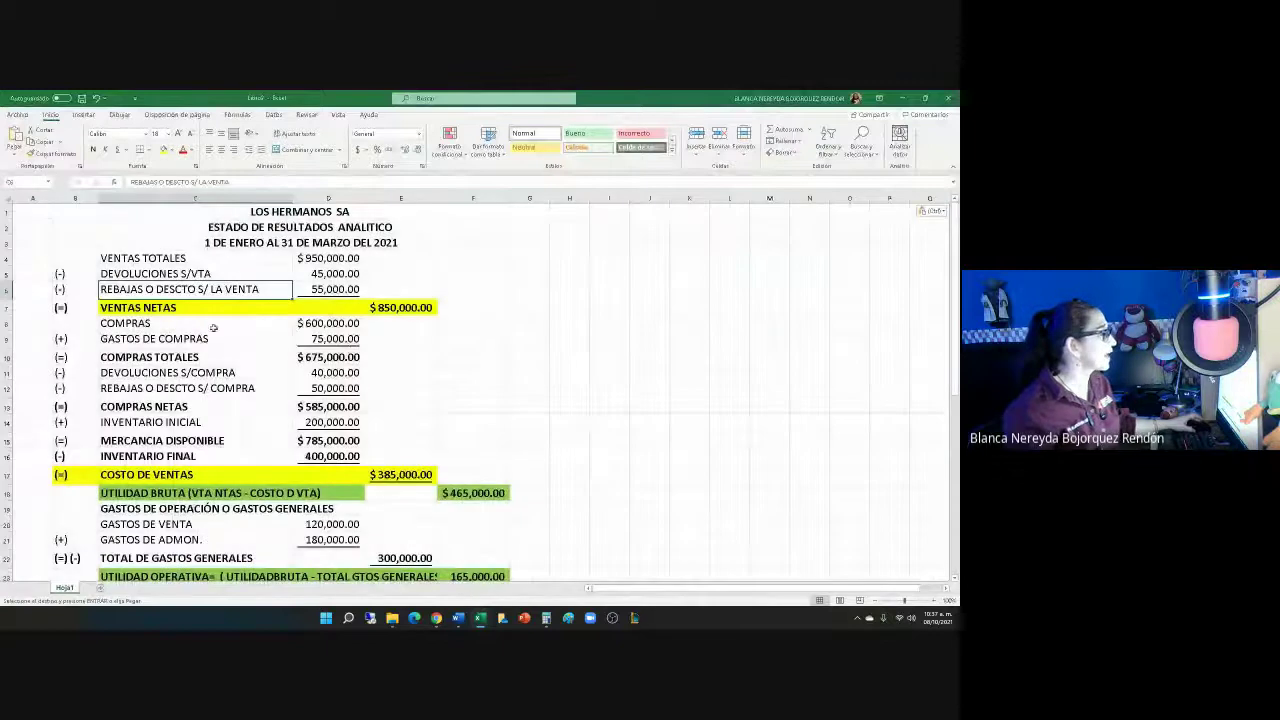
Clear the company name LOS HERMANOS SA from the title in row 1 of the new workbook
left_click(931, 600)
left_click(931, 600)
left_click(931, 600)
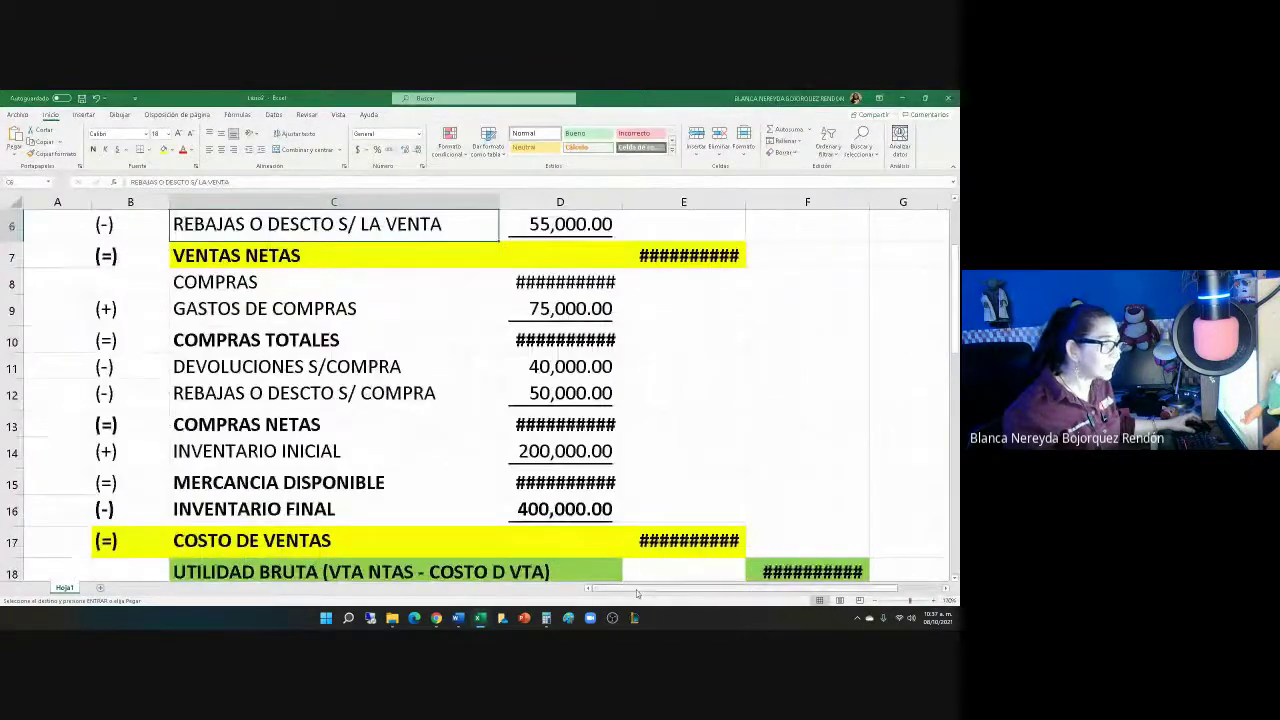
left_click(876, 600)
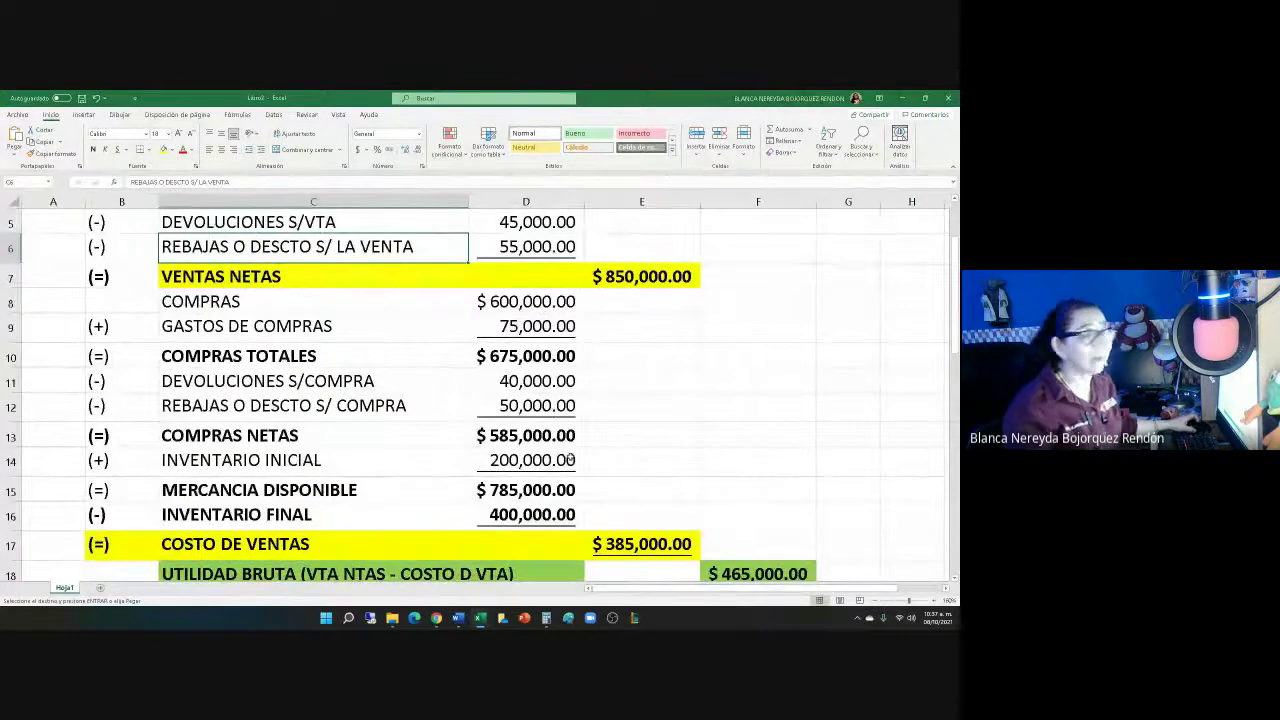
scroll(577, 461, "up", 2)
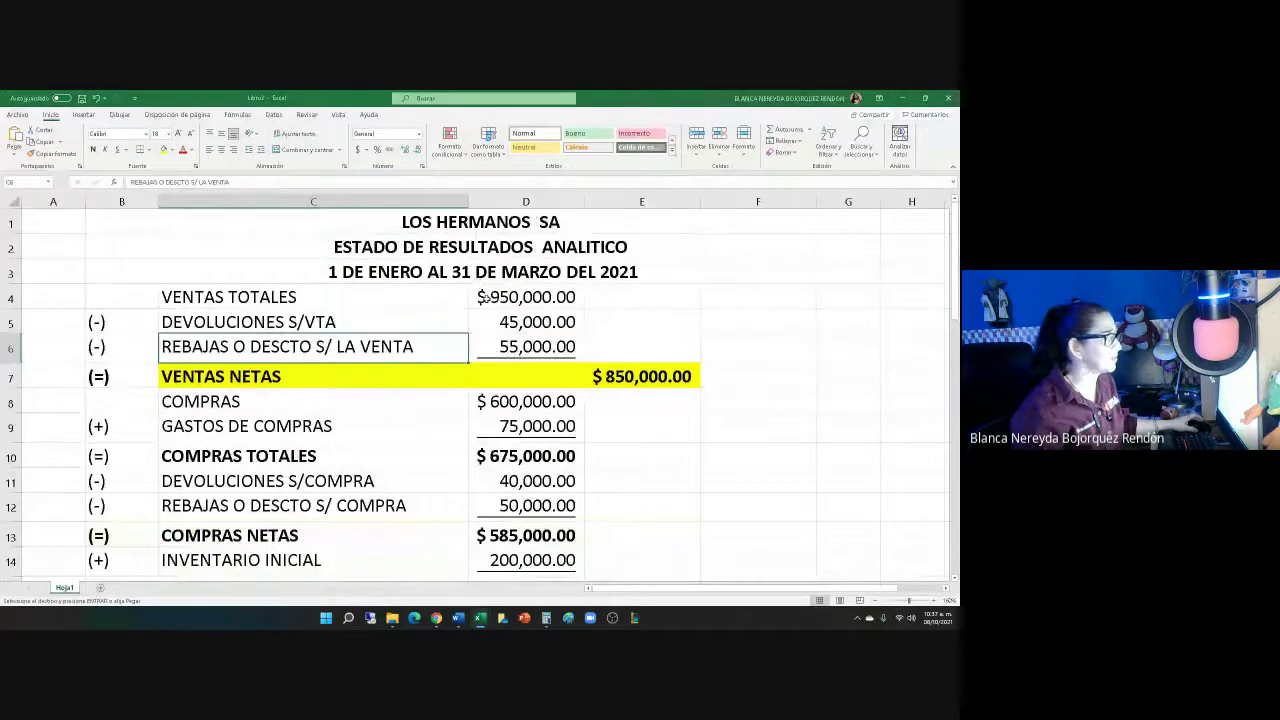
left_click(382, 225)
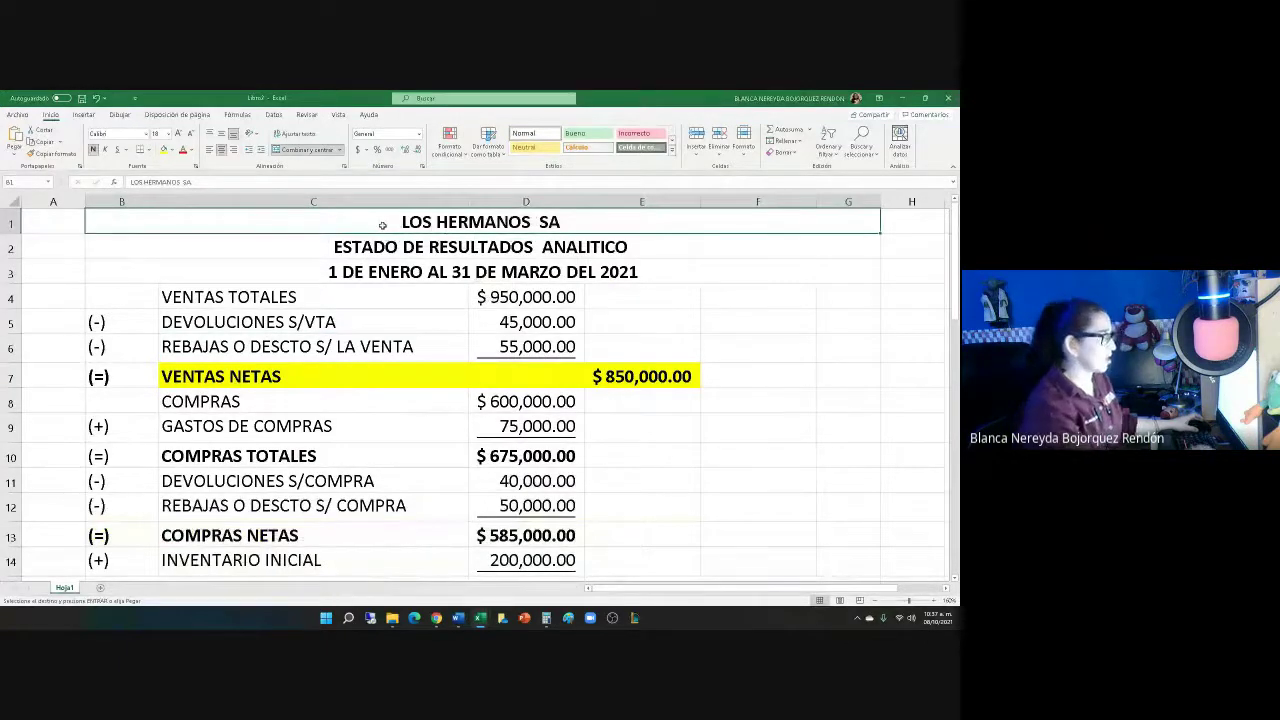
key("Delete")
left_click(386, 316)
left_click(413, 224)
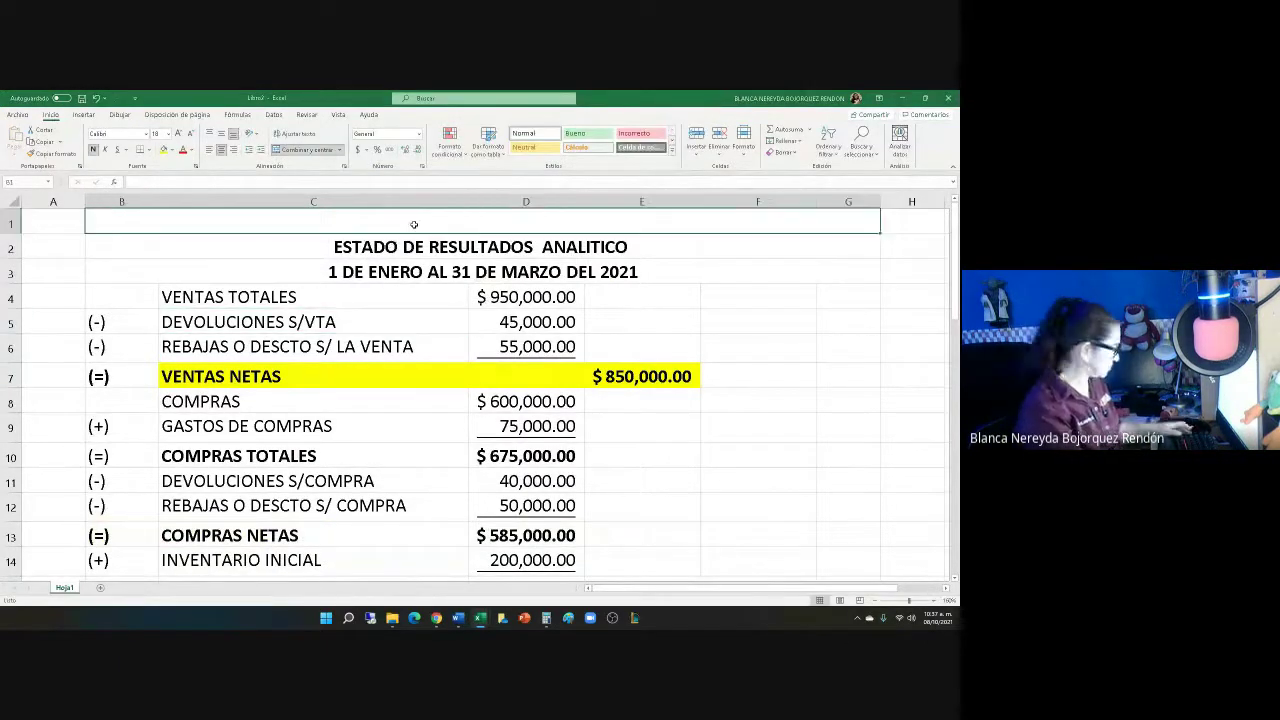
Copy the company name LOS ALEGRES S.A. B. DE C.V from the exercise in the Word document and return to the Excel workbook
key("alt+Tab")
key("alt+Tab")
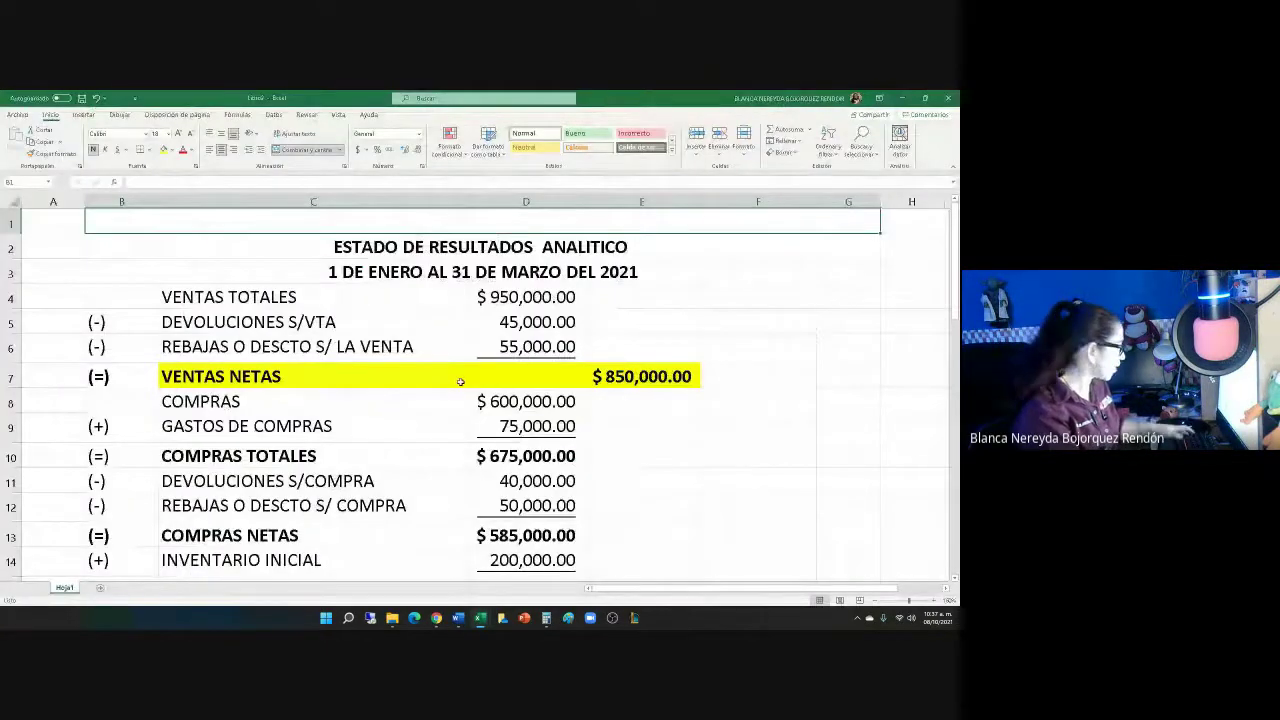
key("alt+Tab")
scroll(506, 400, "up", 5)
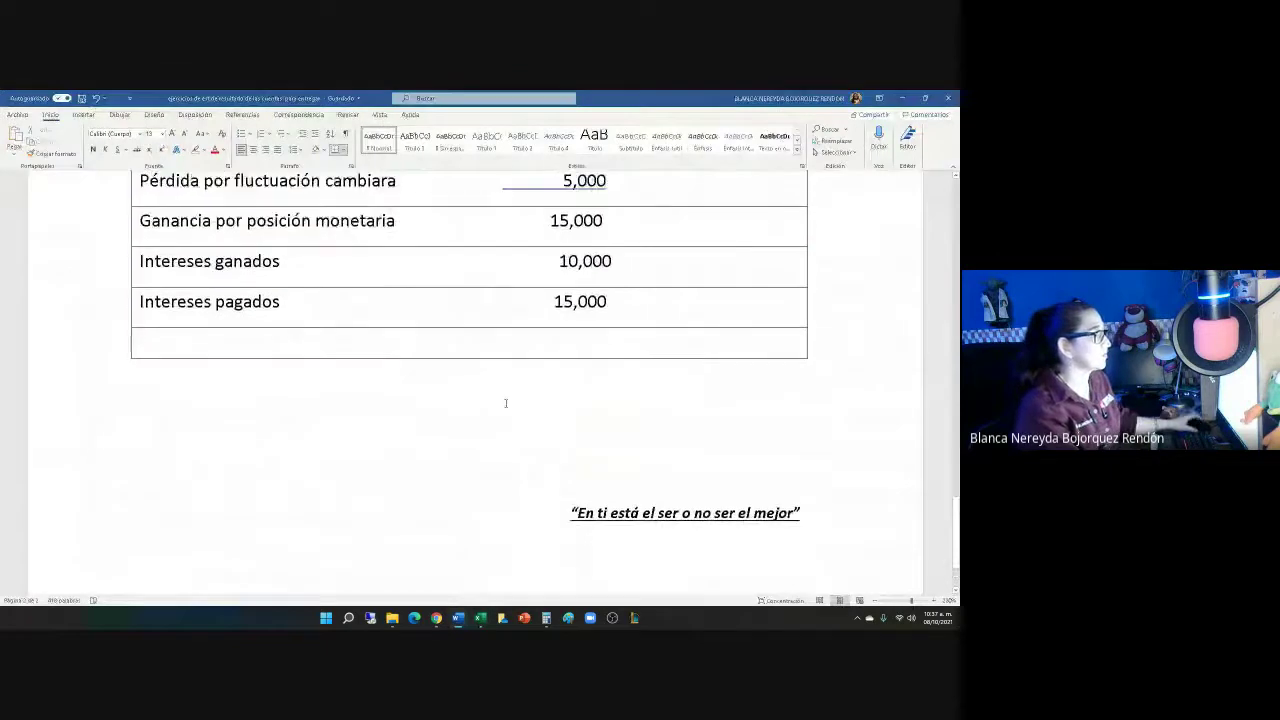
scroll(592, 470, "up", 6)
scroll(285, 432, "down", 3)
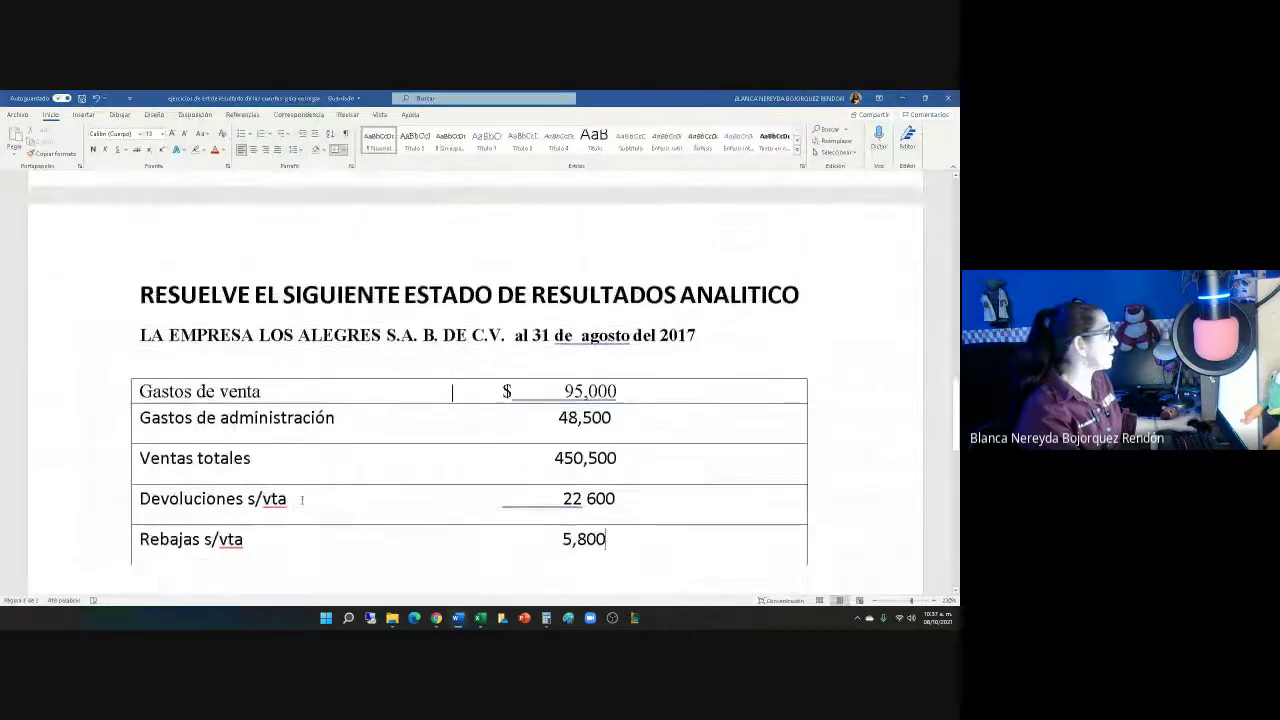
left_click_drag(258, 230, 499, 231)
right_click(482, 231)
left_click(504, 253)
key("alt+Tab")
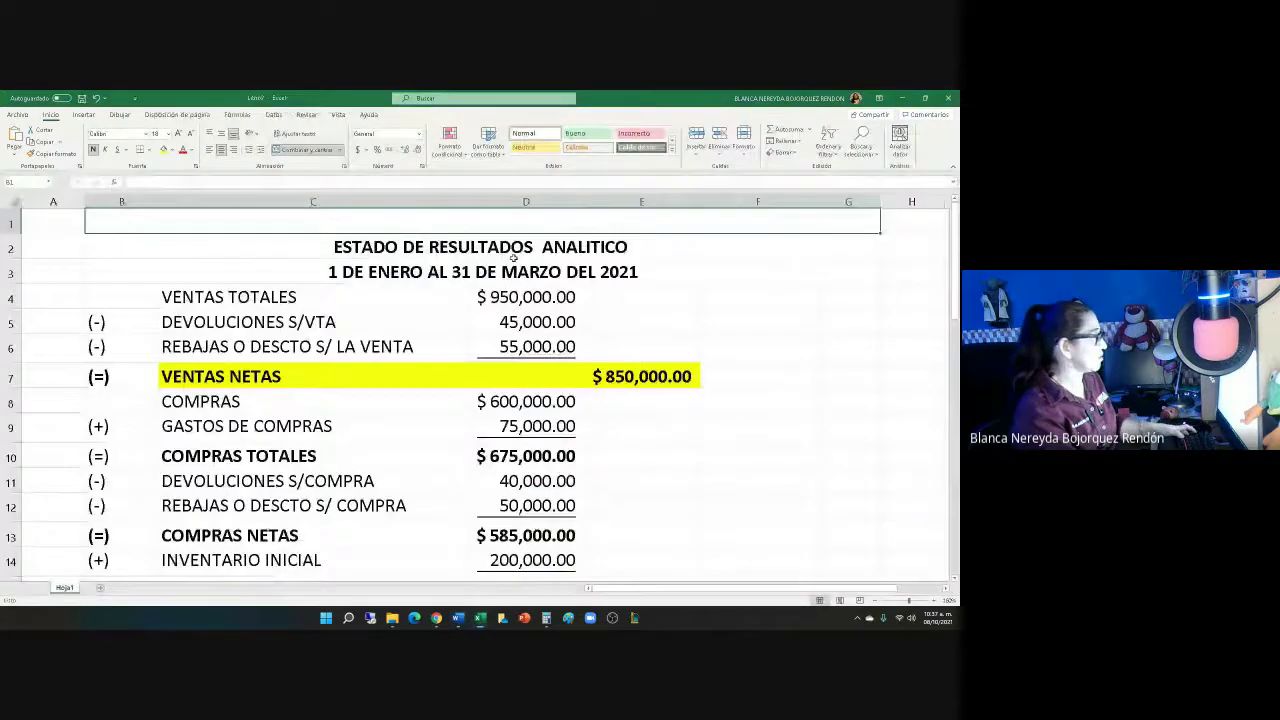
Try to paste the copied company name into the merged title cell in row 1
key("ctrl+v")
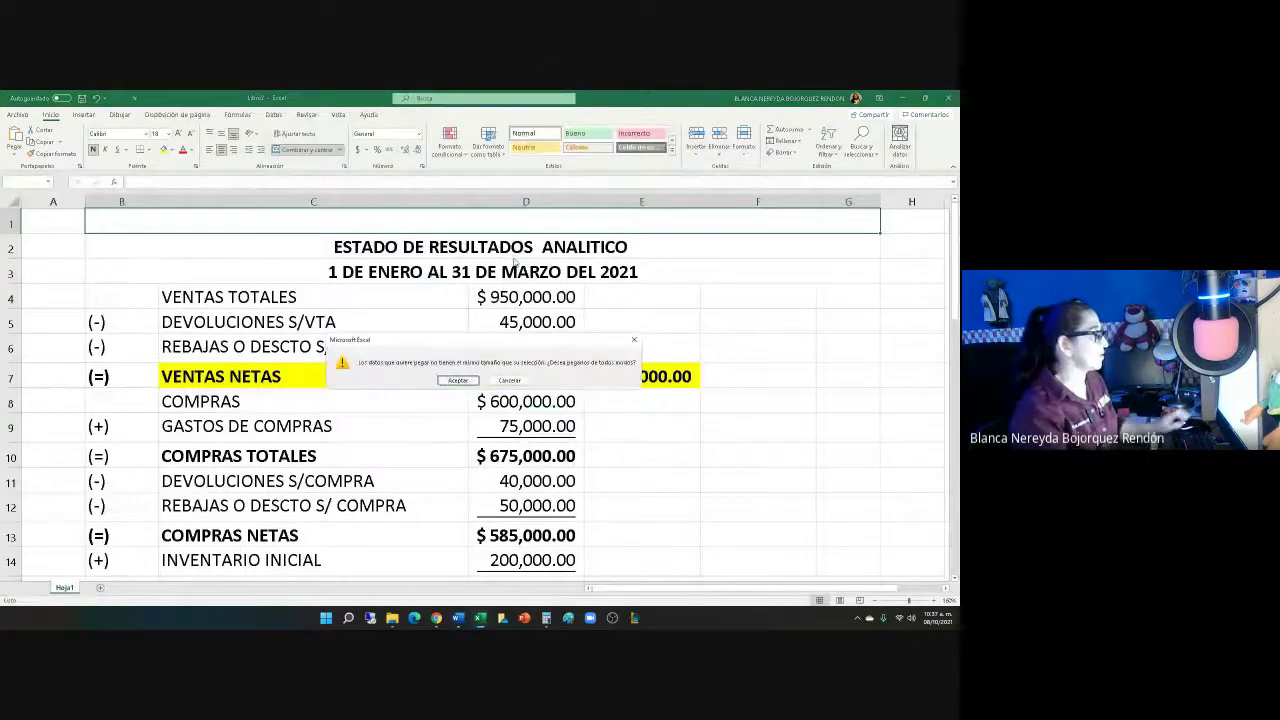
left_click(457, 380)
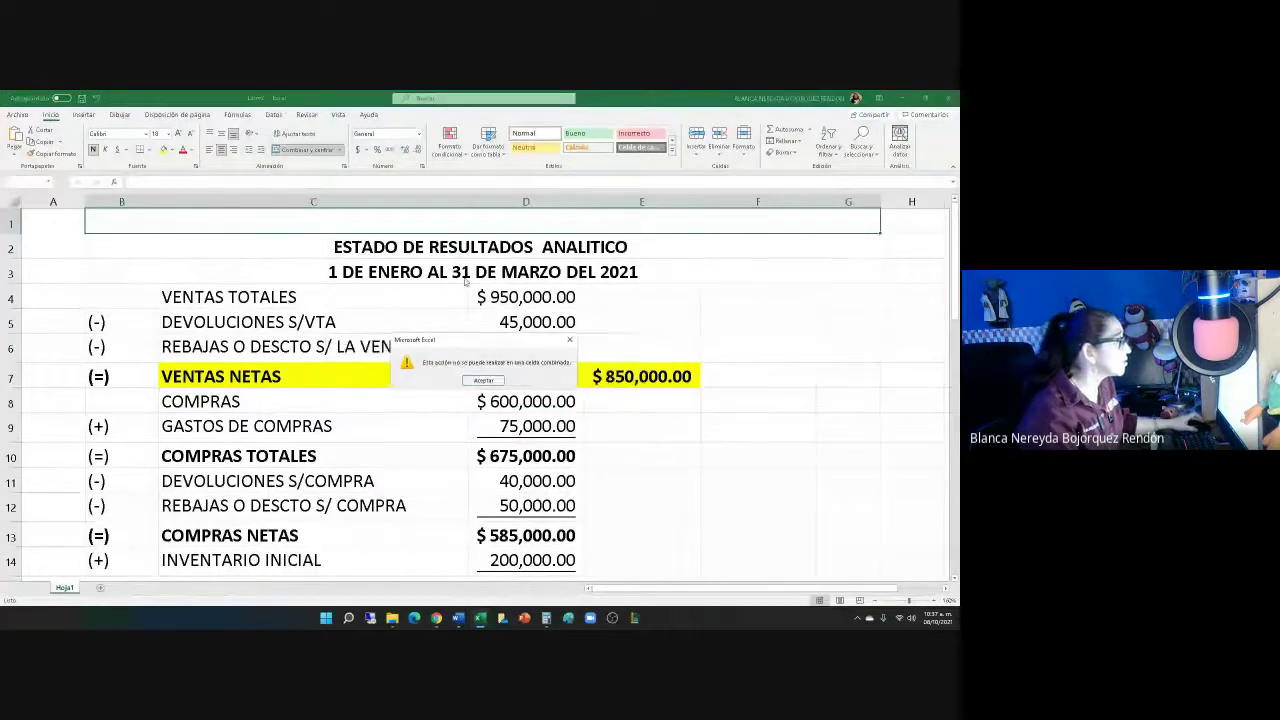
left_click(483, 381)
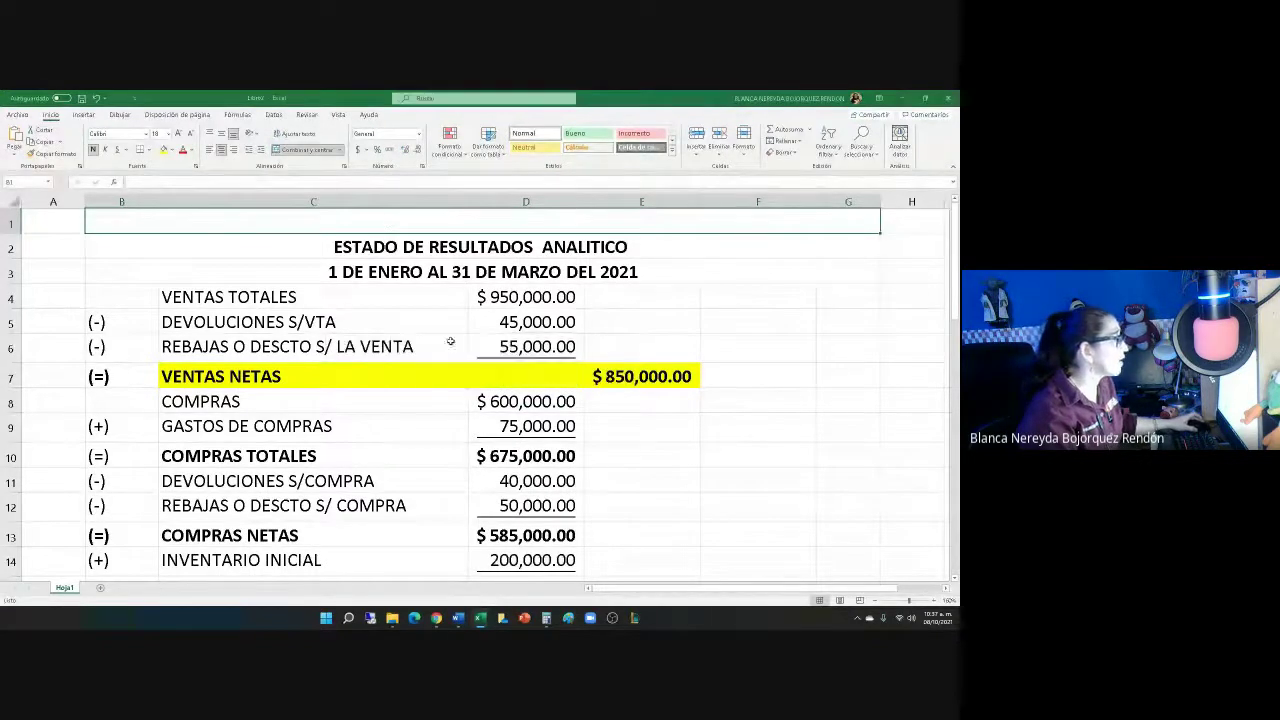
Enter LOS ALEGRES SA B DE CV as the company name in the row 1 title
type("LOS ALE")
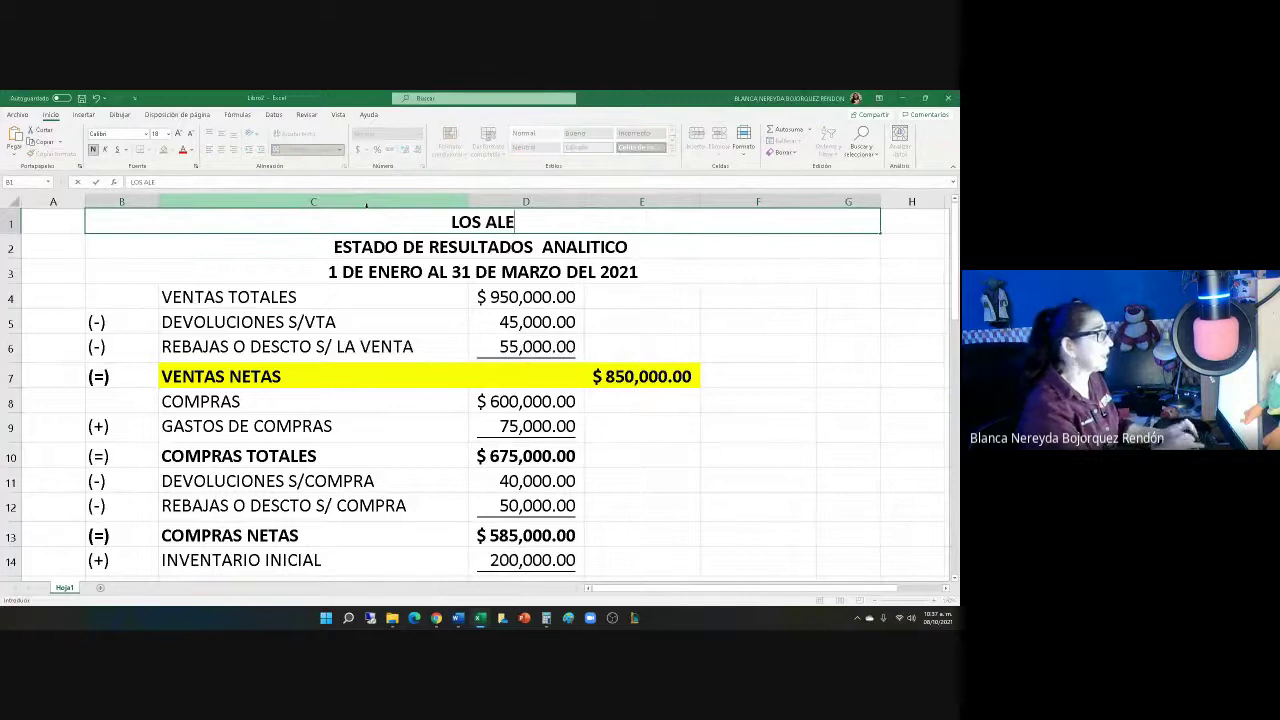
type("GRES SA B DE CV")
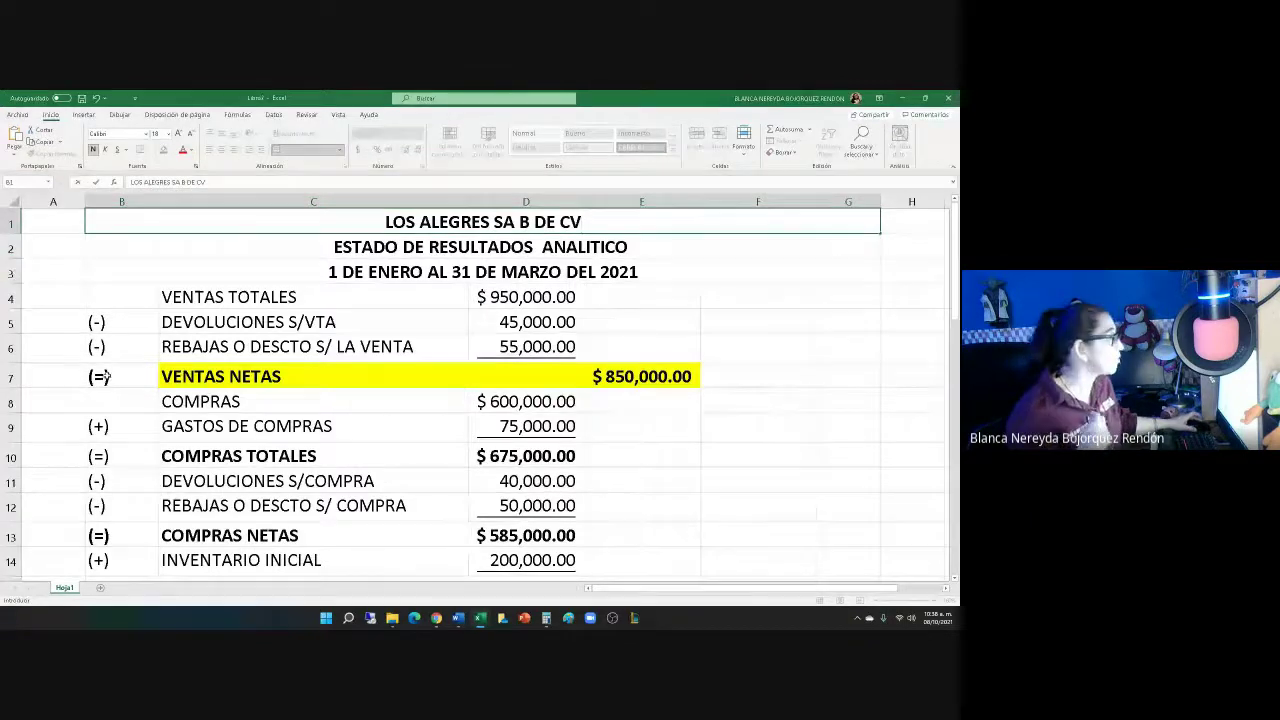
Replace the reporting period in row 3 with 1 AL 31 DEAGOSTO DEL 2017, checking the date in the Word exercise
left_click(398, 272)
key("Delete")
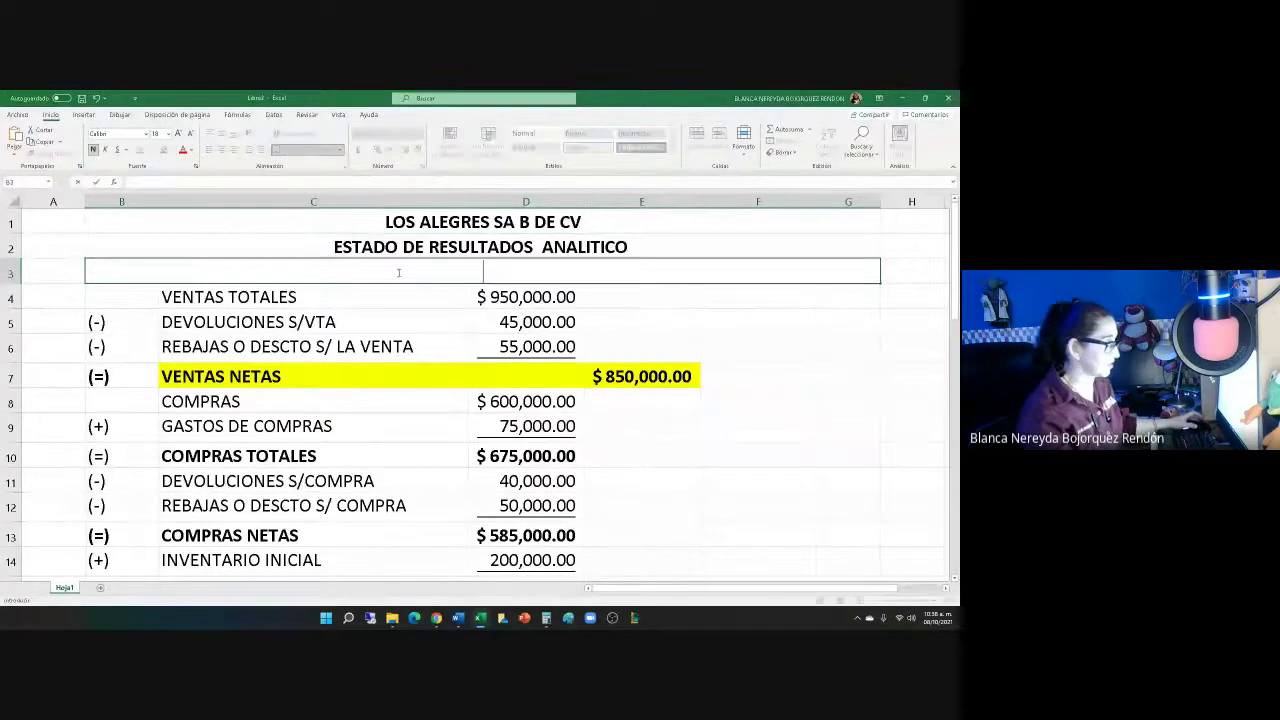
type("1 AL")
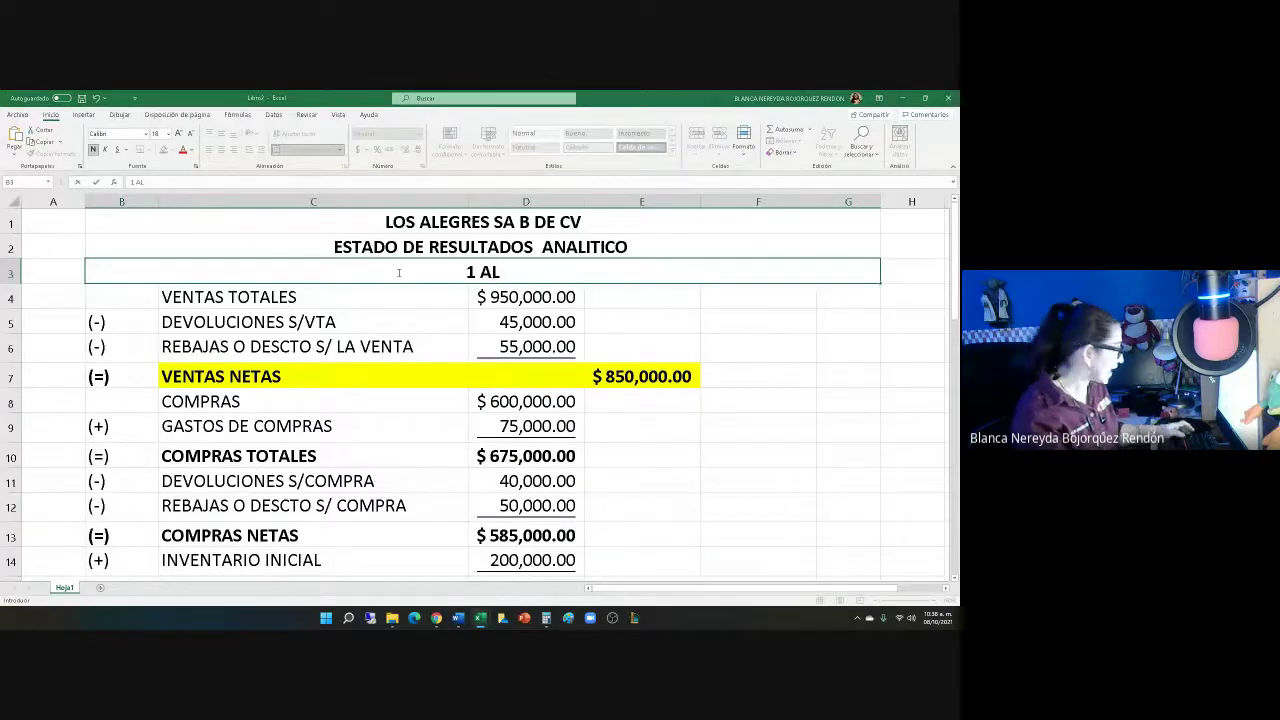
key("alt+Tab")
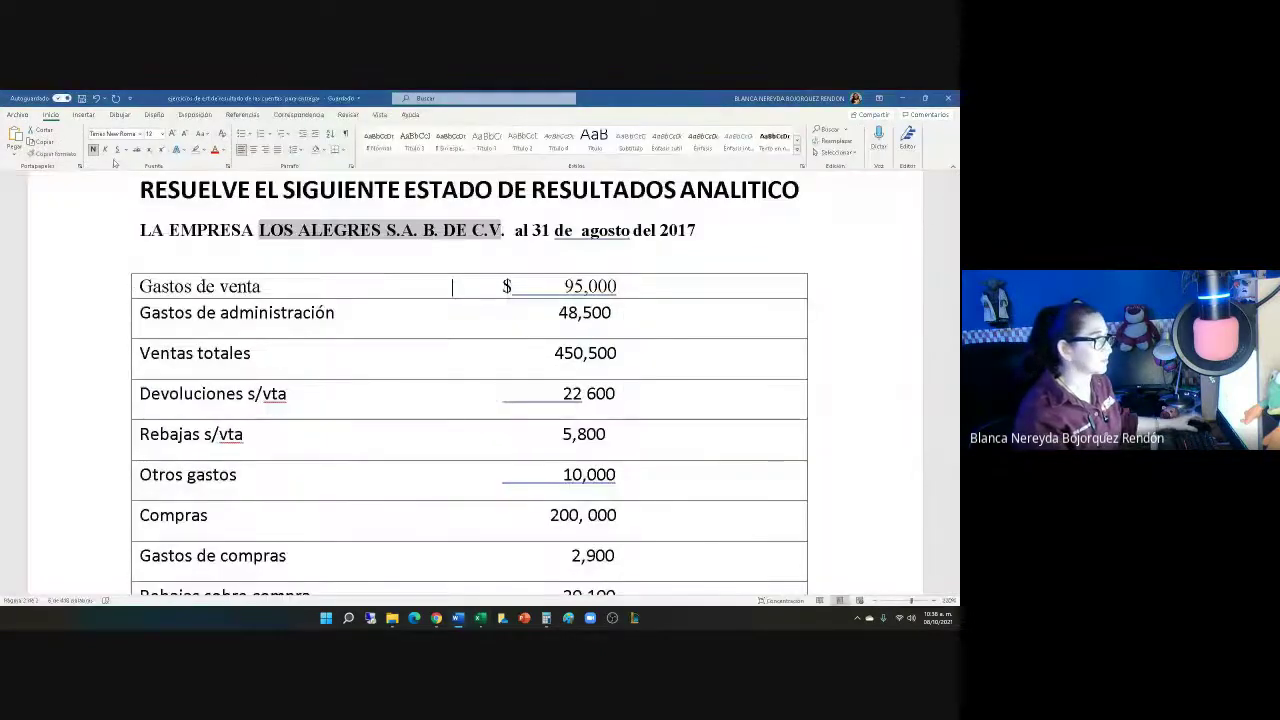
left_click_drag(514, 230, 705, 232)
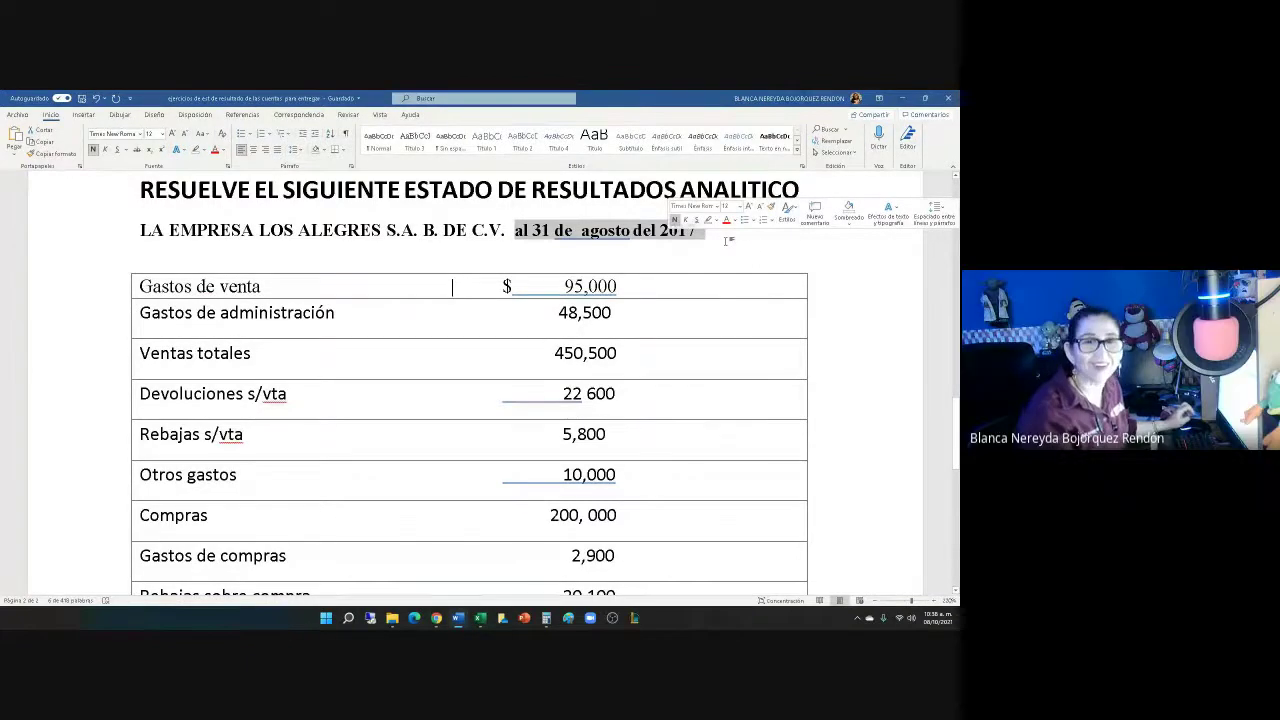
key("alt+Tab")
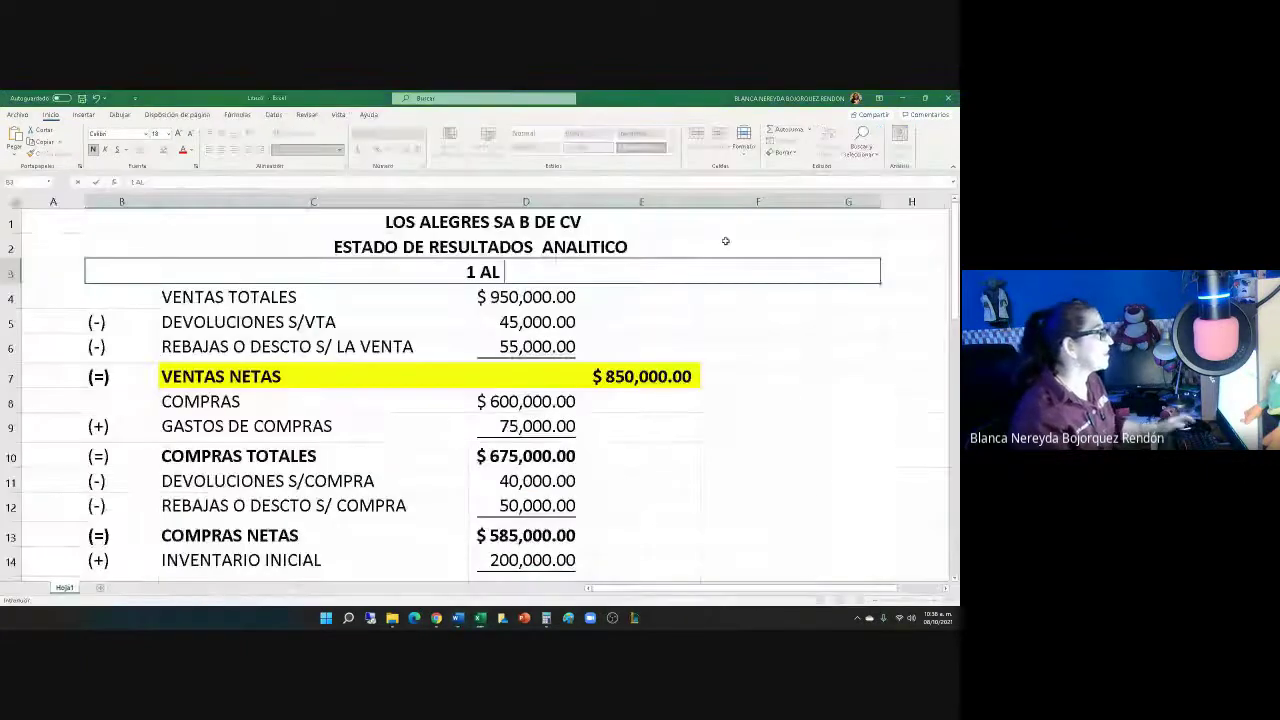
type("31 DEAG")
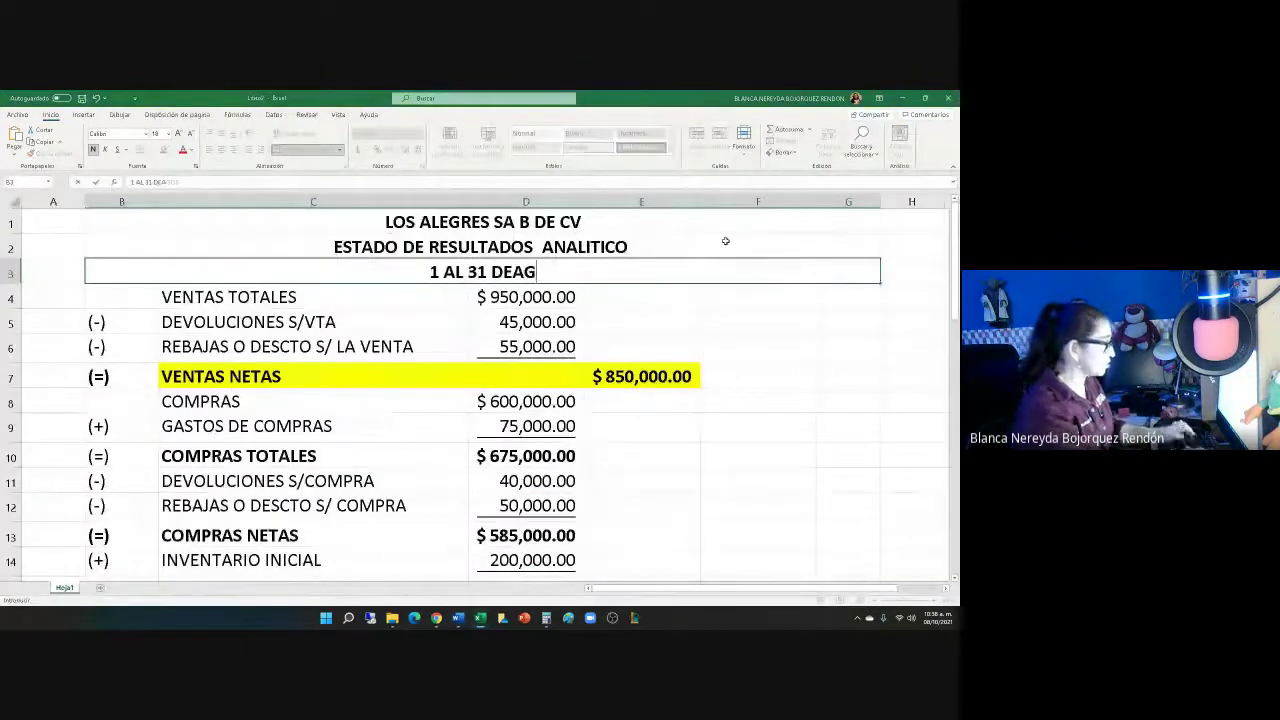
type("OSTO DEL 2017")
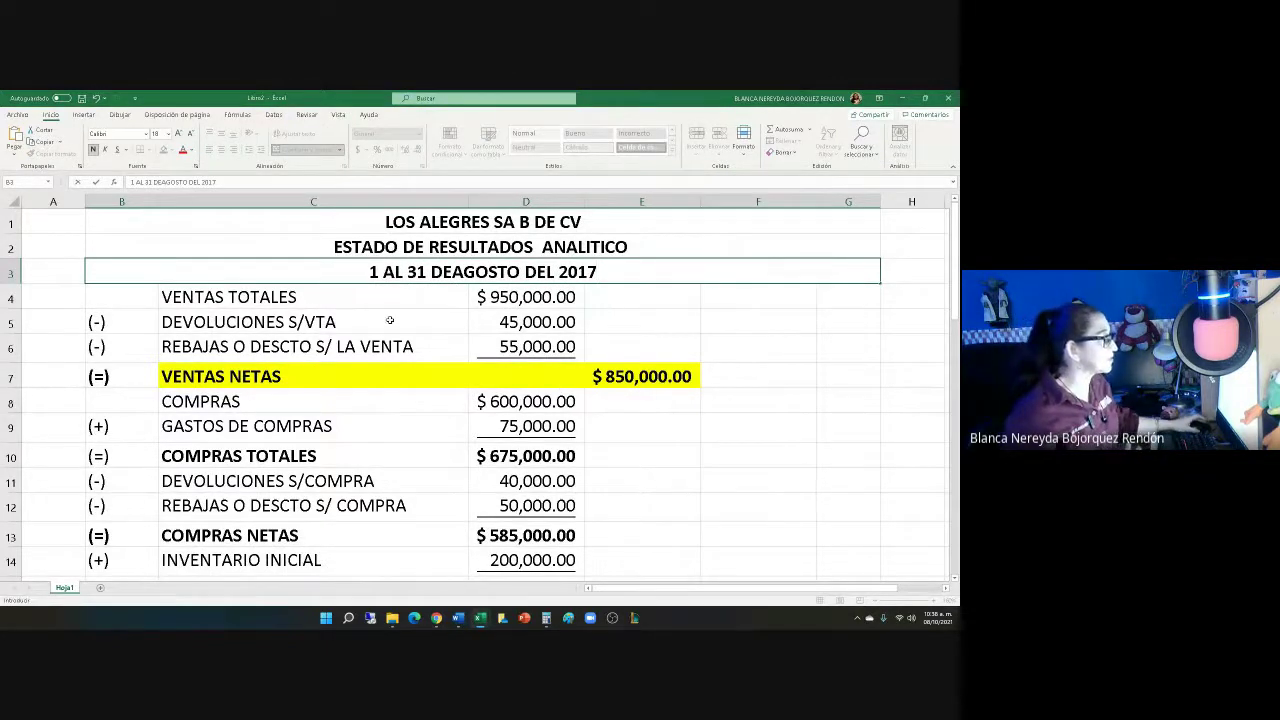
left_click_drag(469, 297, 810, 566)
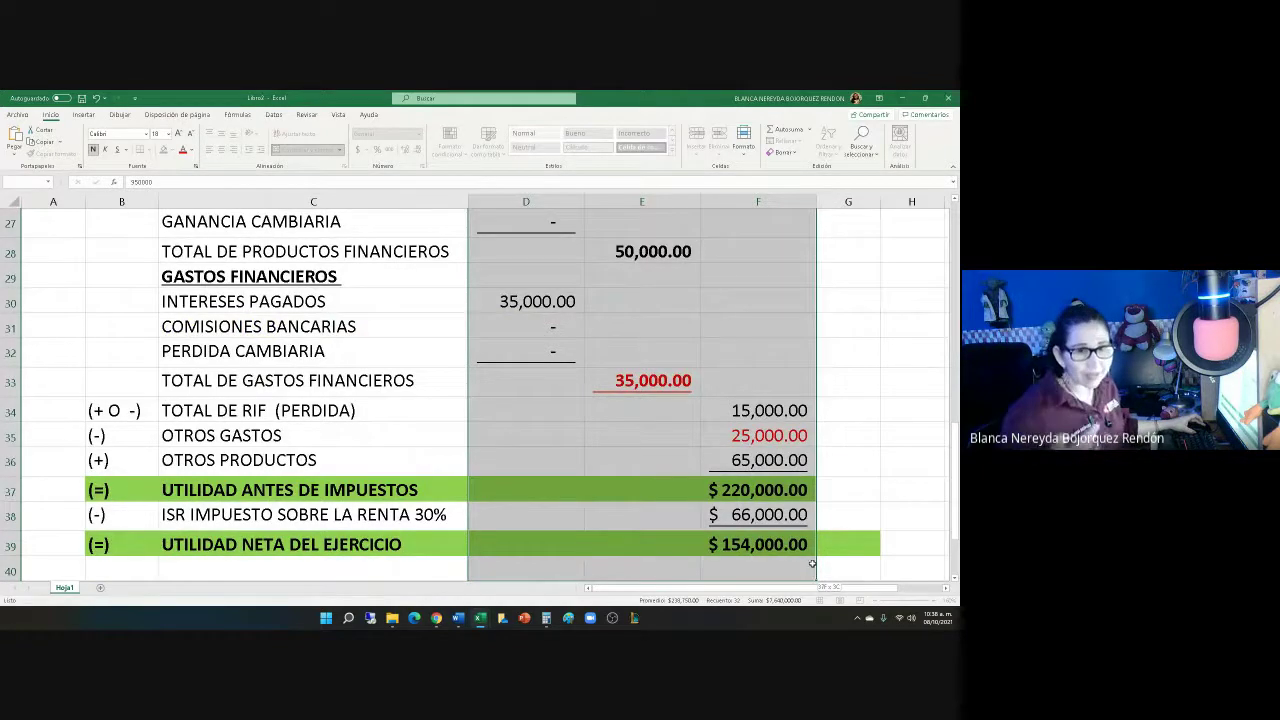
left_click_drag(812, 564, 812, 564)
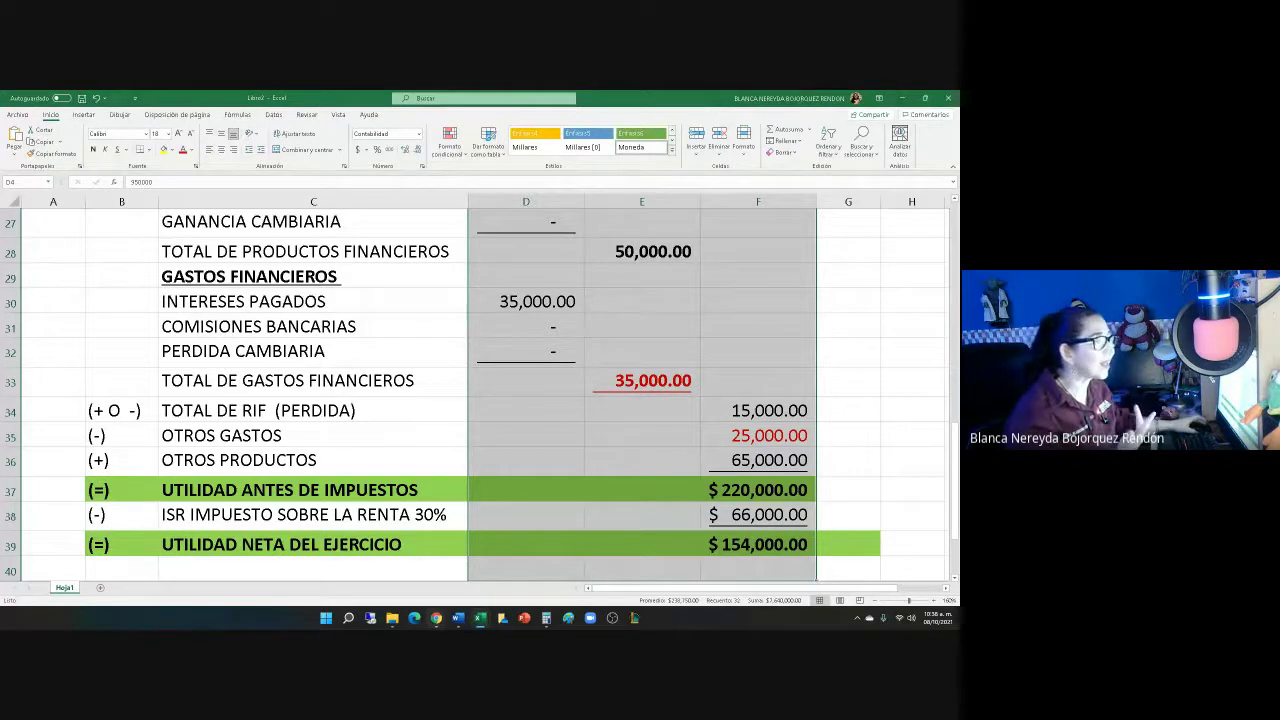
scroll(505, 489, "up", 9)
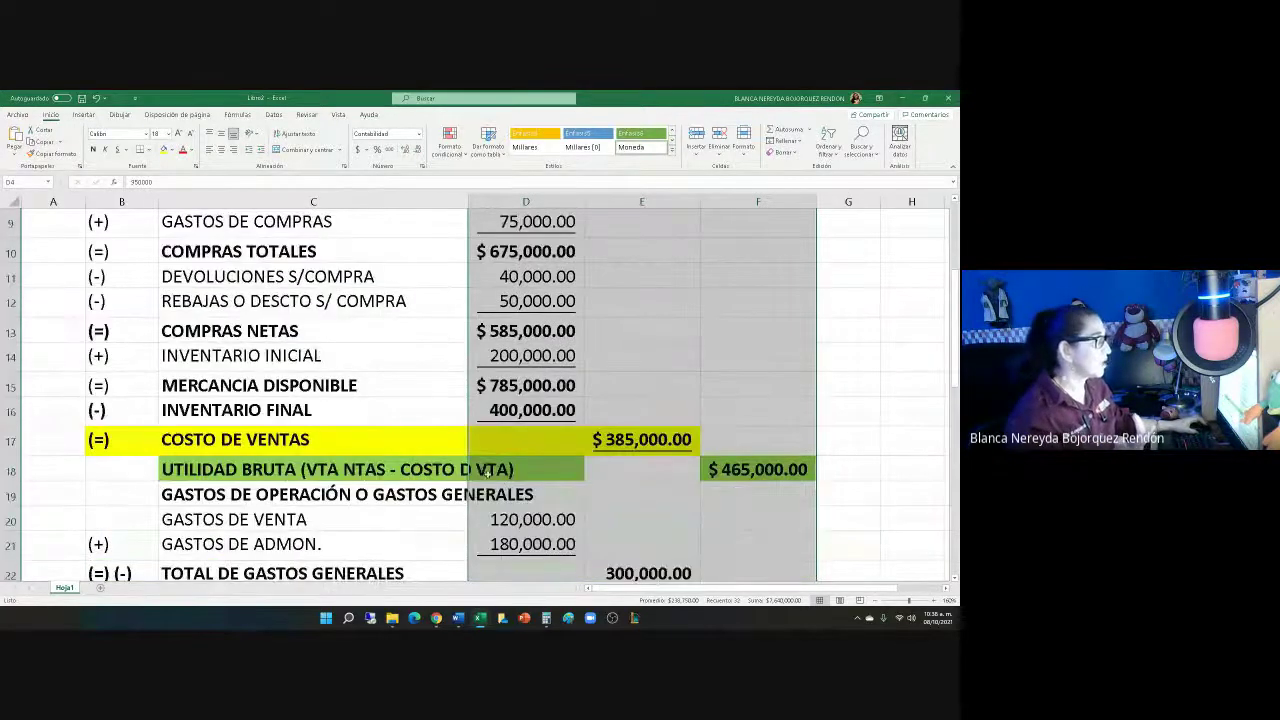
Clear the amounts in D4:D8, the purchase expenses in D9 and the purchase returns in D11
left_click_drag(505, 297, 505, 410)
key("Delete")
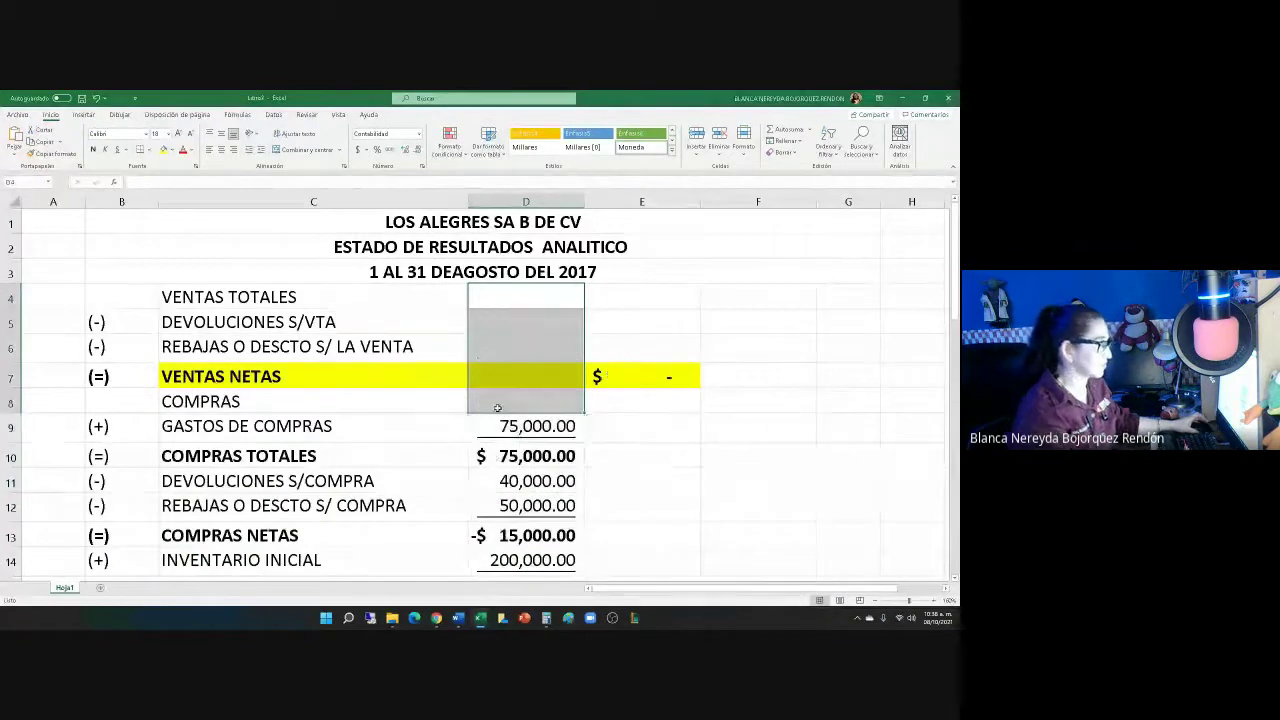
left_click(627, 449)
left_click(525, 426)
key("Delete")
left_click(525, 481)
key("Delete")
Clear the column D amounts for net purchases, initial inventory, purchase discounts and final inventory (D13, D14, D12 and D16)
left_click(525, 506)
left_click(510, 558)
left_click(507, 538)
key("Delete")
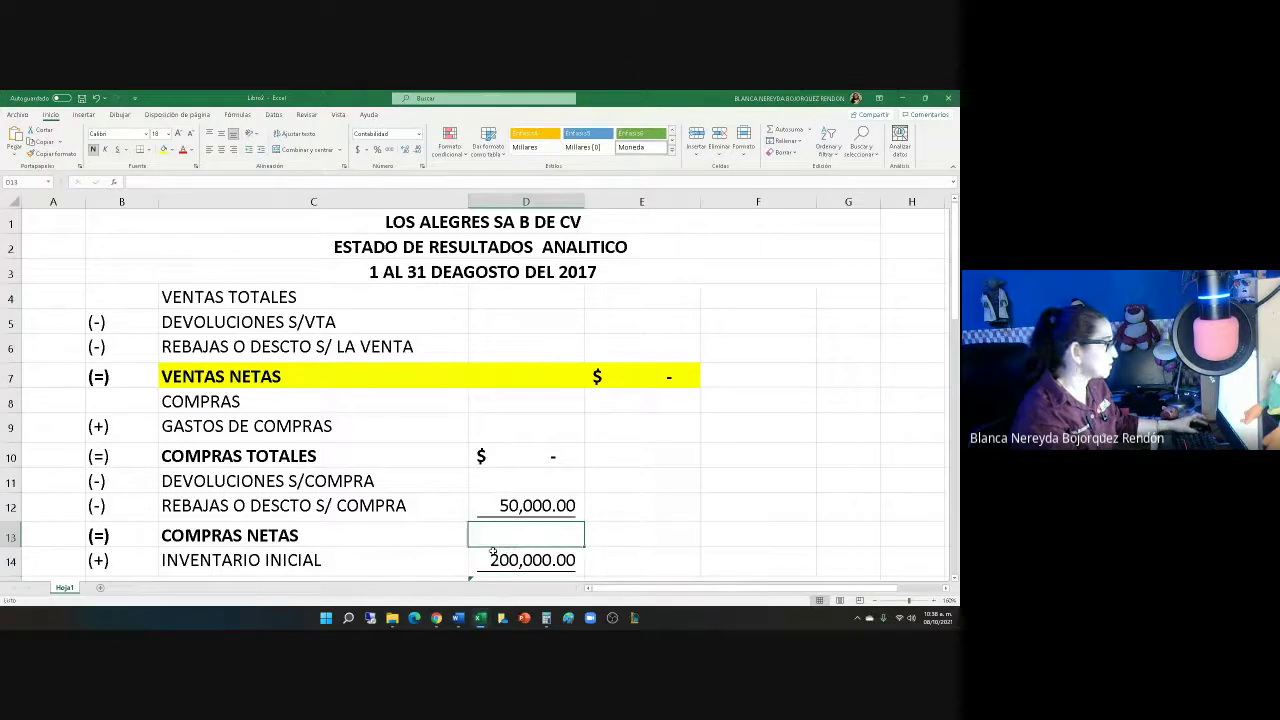
left_click(491, 558)
key("Delete")
scroll(491, 555, "down", 3)
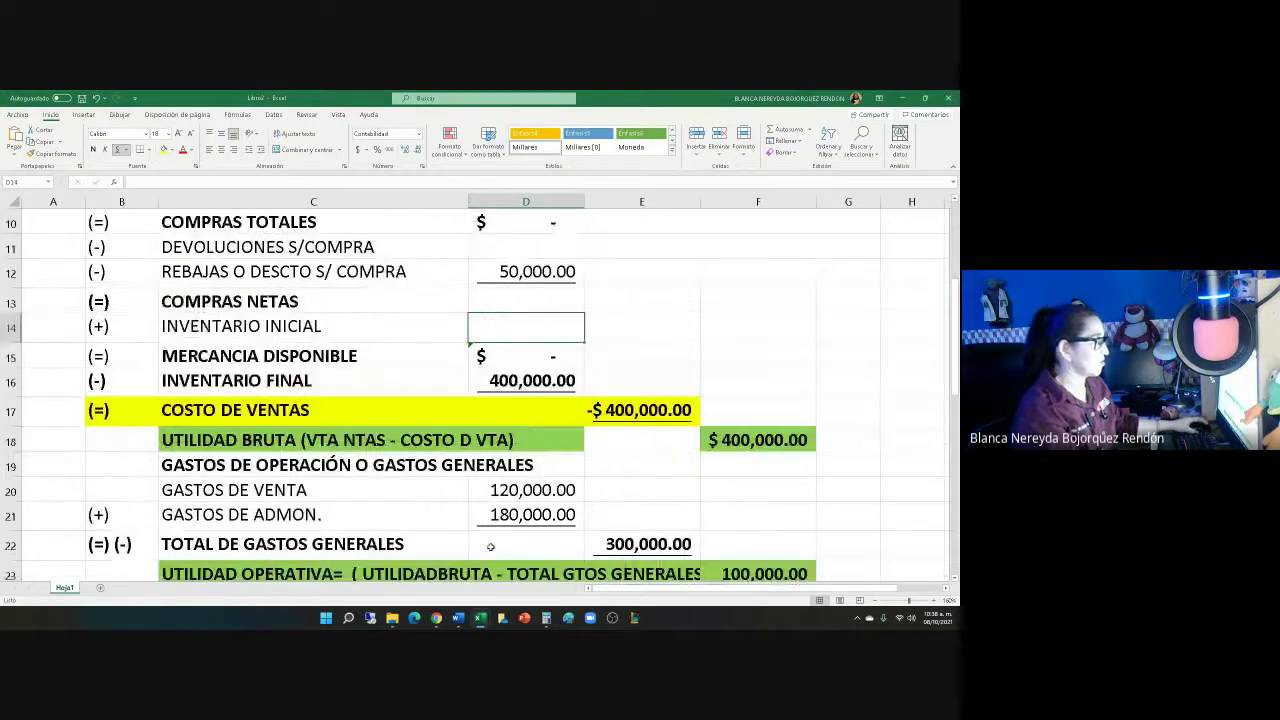
left_click(505, 272)
key("Delete")
left_click(498, 377)
key("Delete")
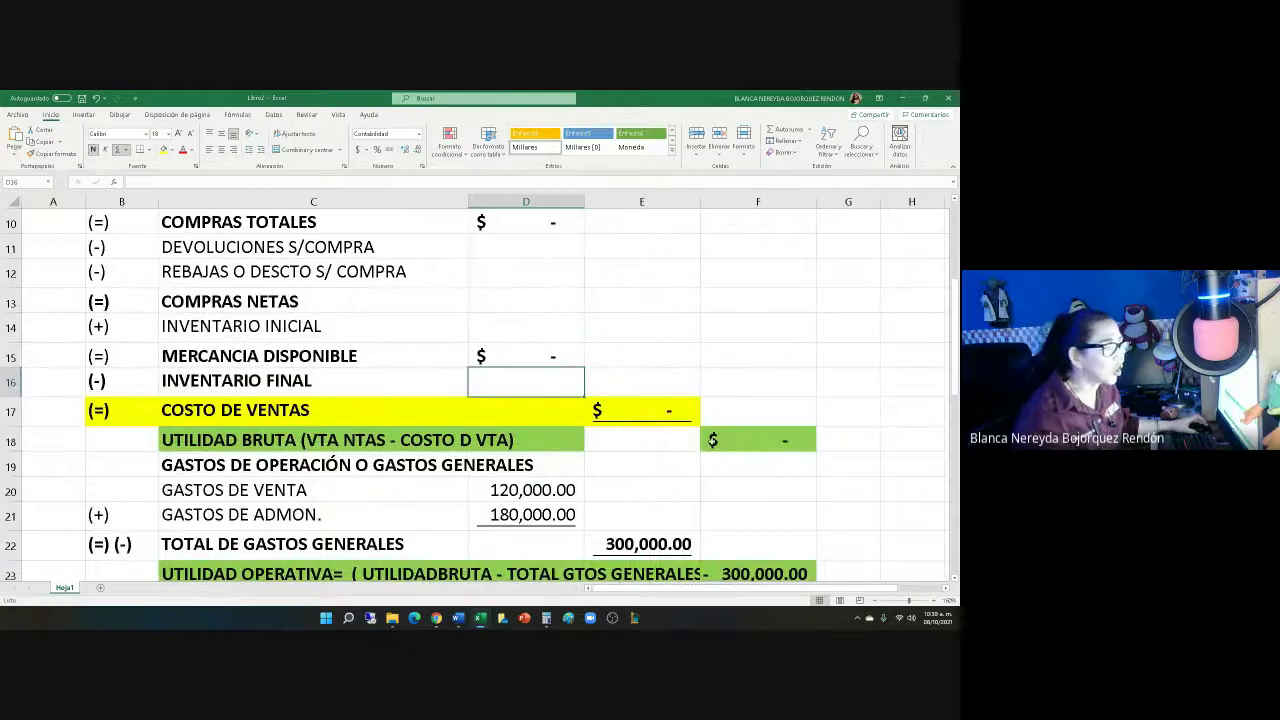
Switch to the Word exercise and highlight the Ventas totales row, label and amount, in yellow
scroll(491, 397, "up", 3)
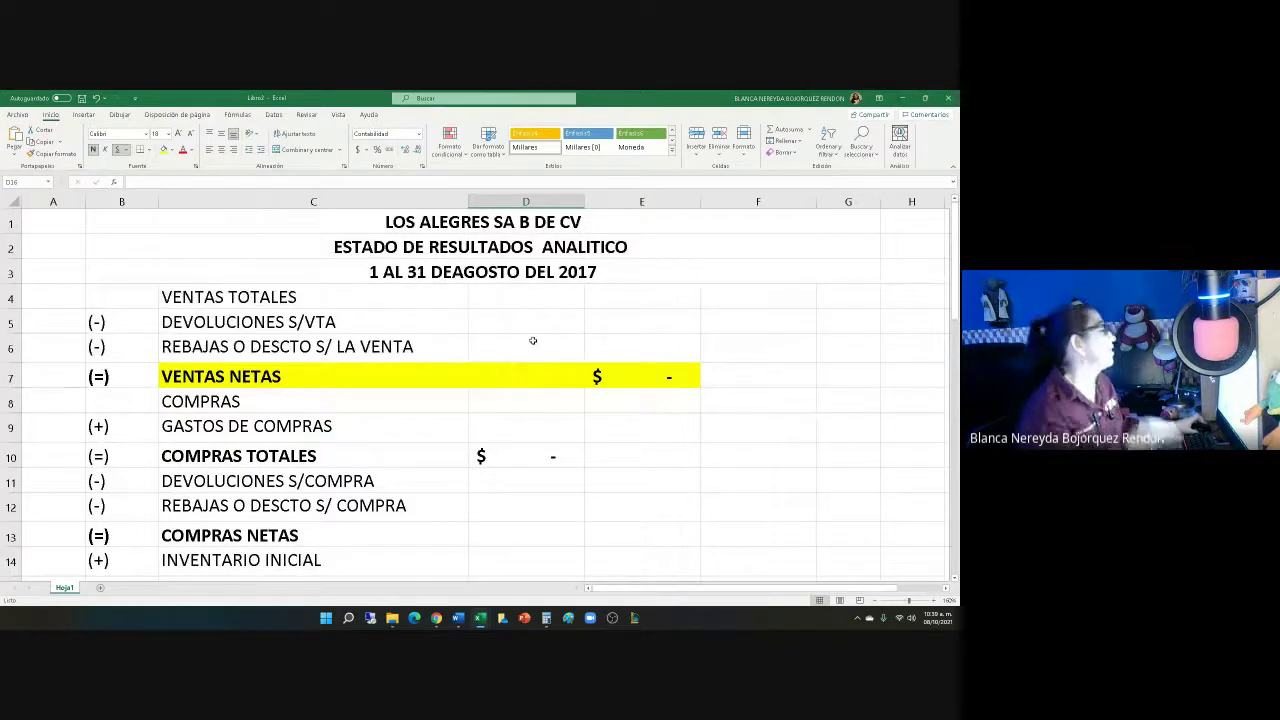
left_click(495, 302)
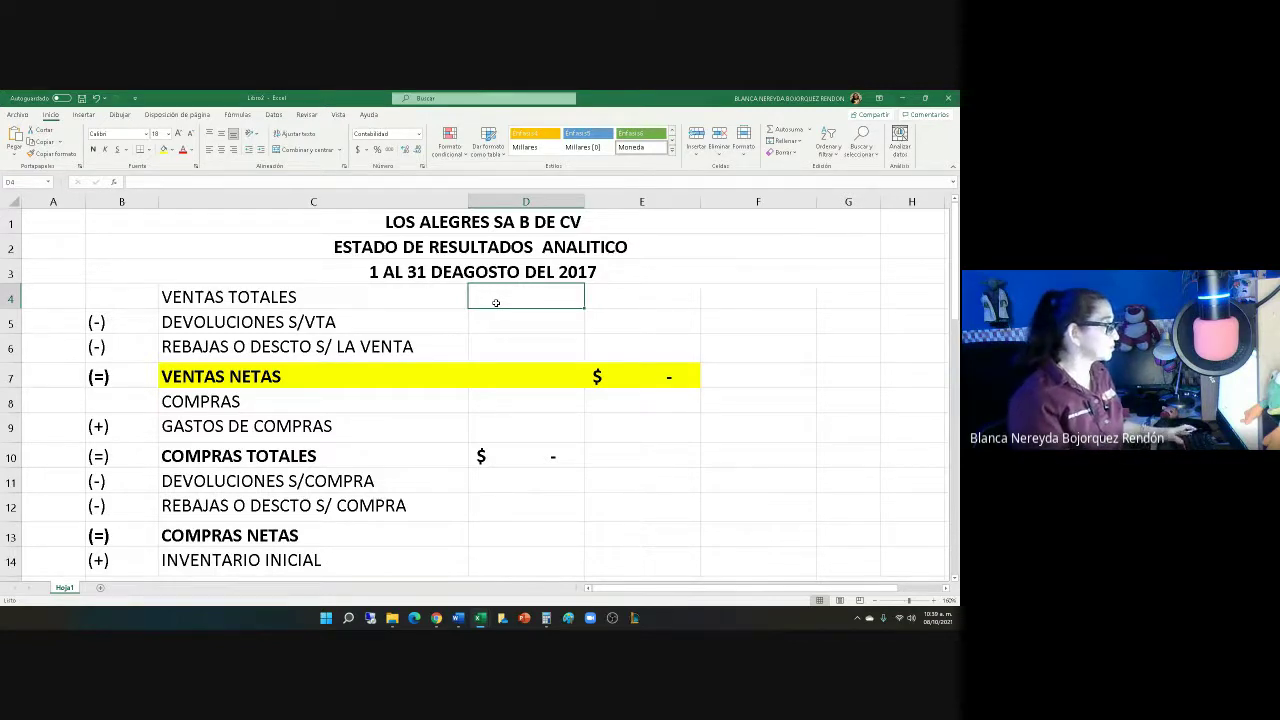
key("alt+Tab")
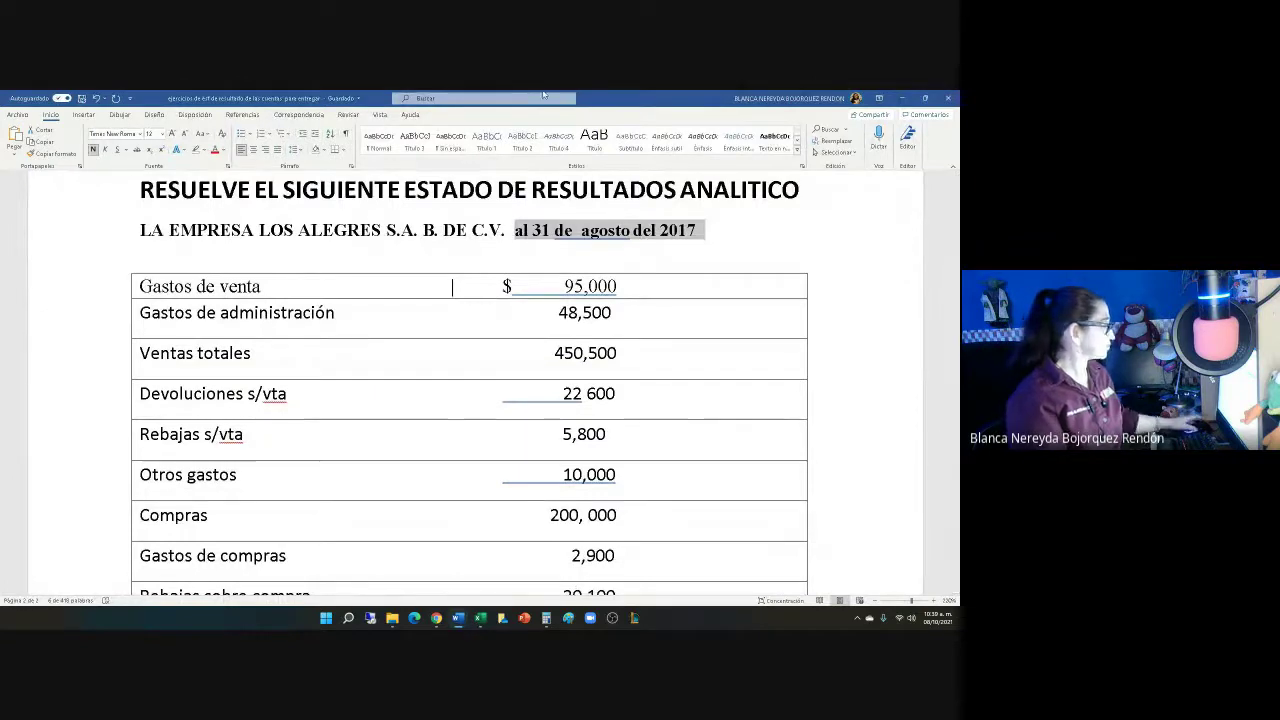
left_click_drag(142, 354, 697, 354)
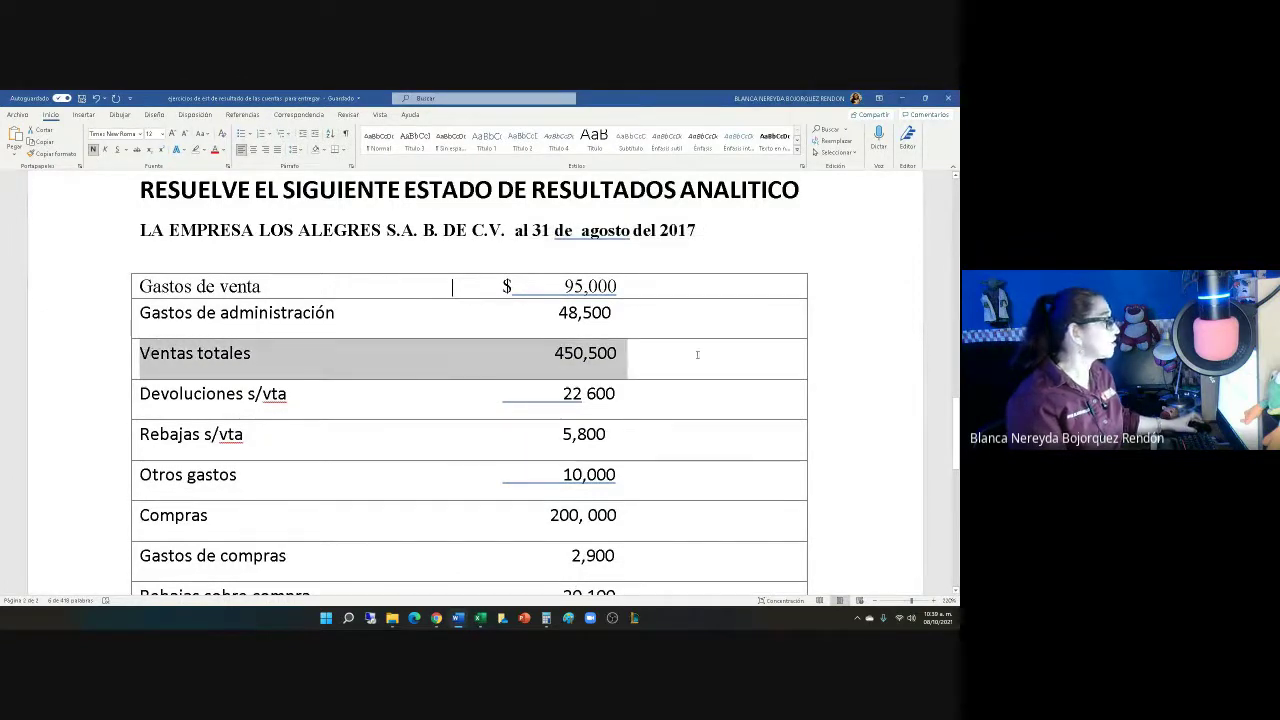
left_click(203, 150)
left_click(200, 168)
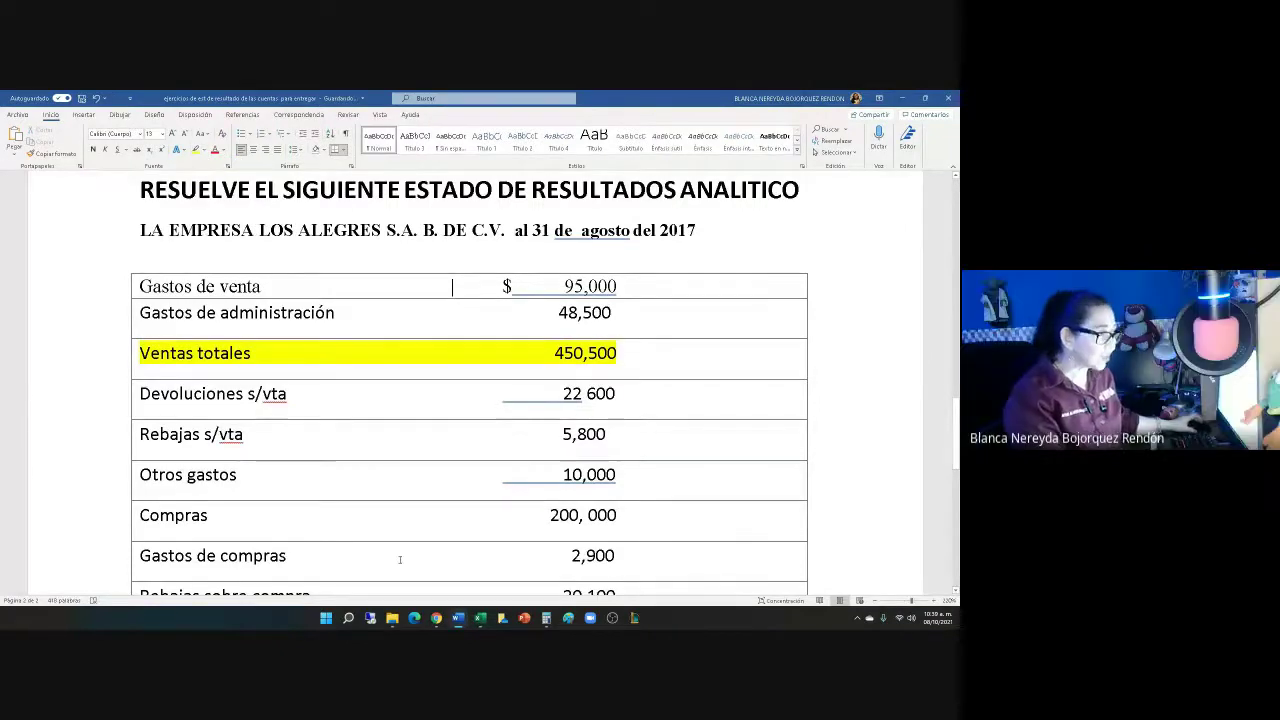
left_click(935, 601)
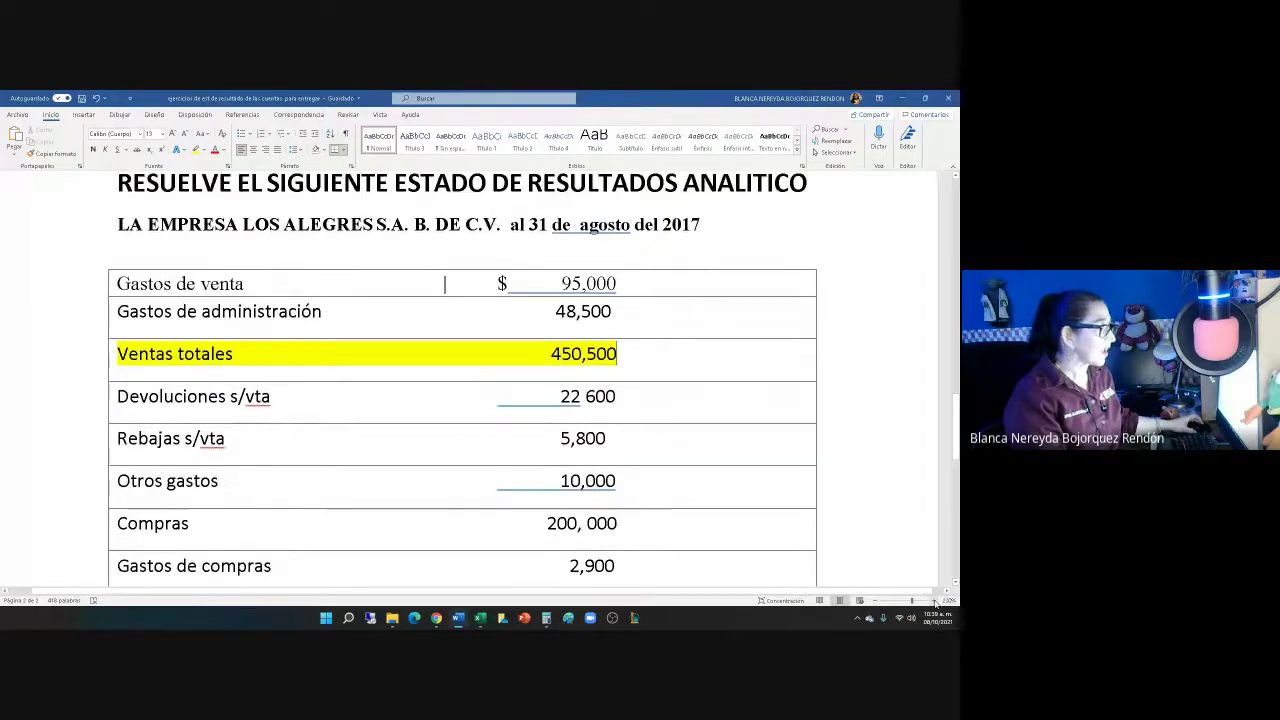
left_click(935, 601)
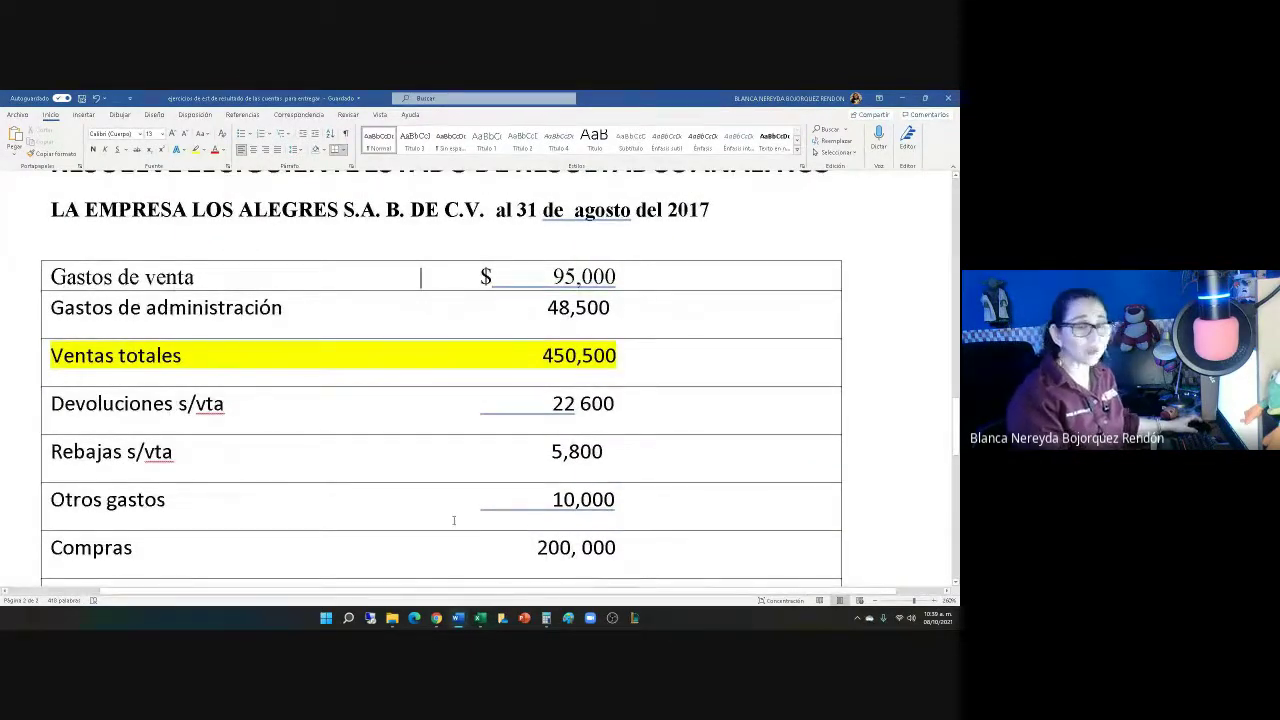
Back in Excel, enter 450,500 as total sales in D4
key("alt+Tab")
type("4")
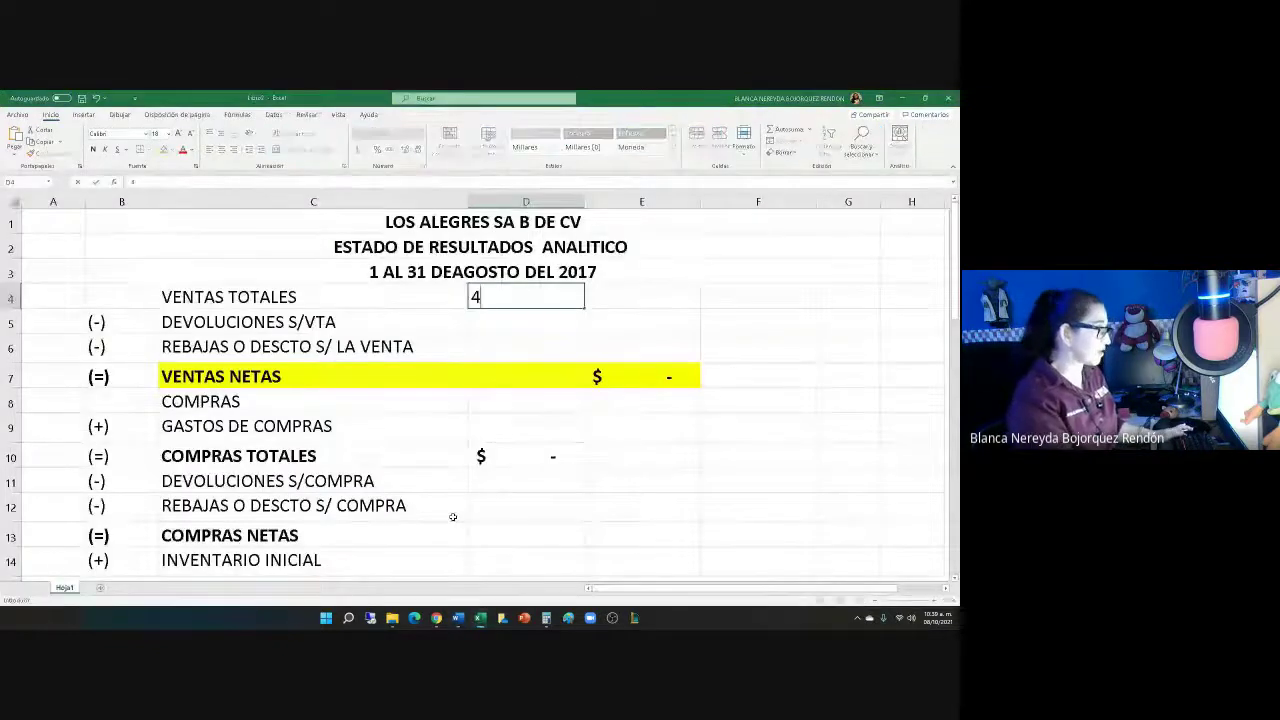
type("50,500")
key("Return")
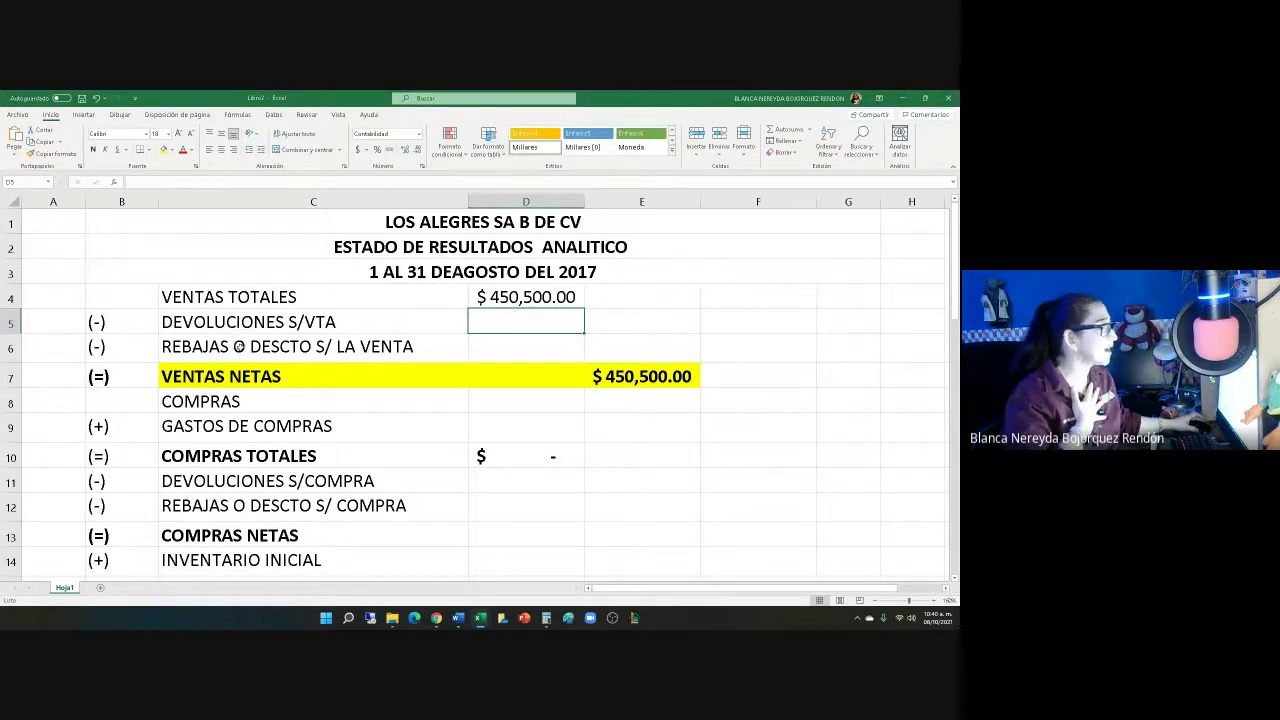
Enter 0 for the sales returns in D5 and the sales discounts in D6, then check the net sales cell E7
type("0")
left_click(503, 346)
type("0")
left_click(500, 392)
left_click(642, 376)
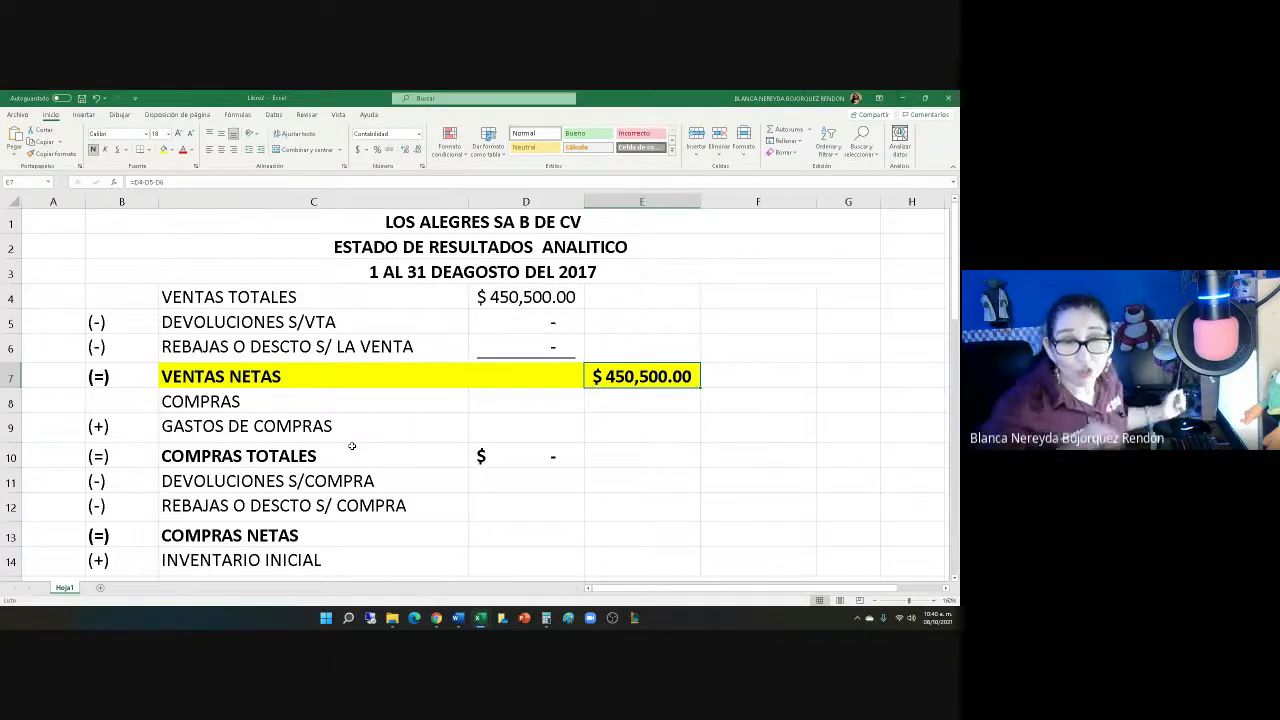
Switch to the Word exercise and highlight the Devoluciones s/vta row, label and amount, in yellow
key("alt+Tab")
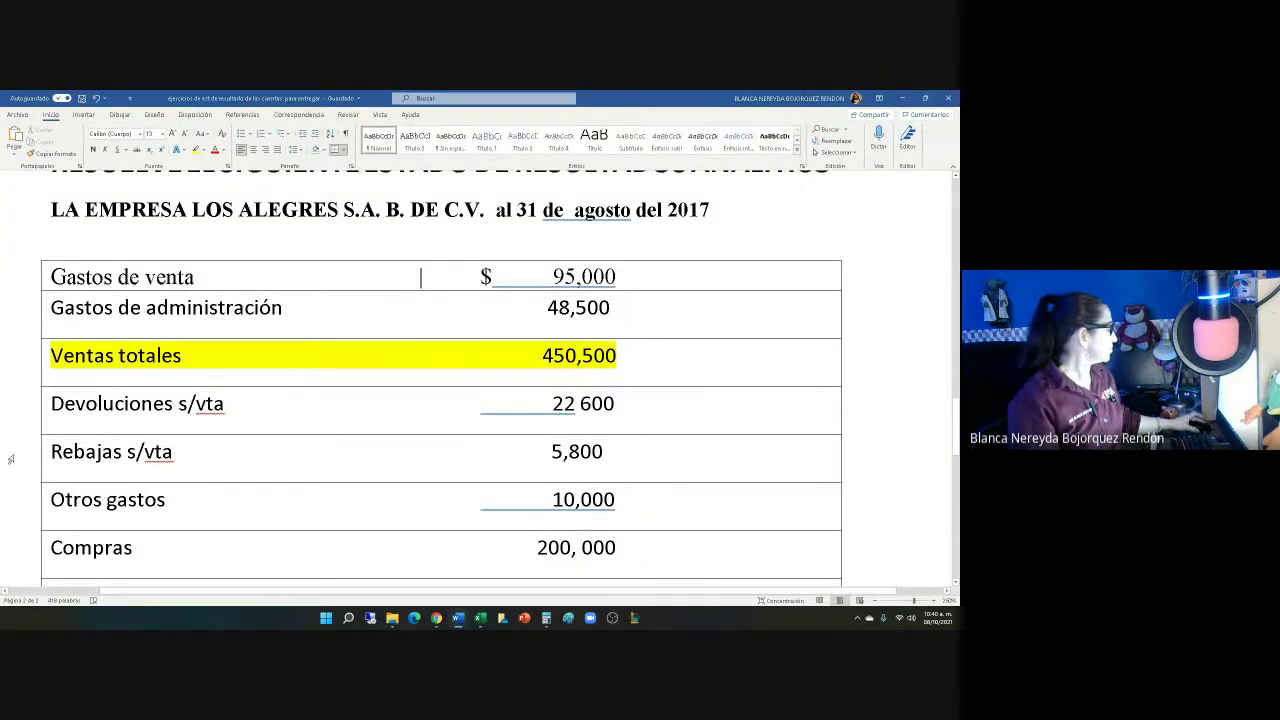
left_click_drag(709, 374, 687, 403)
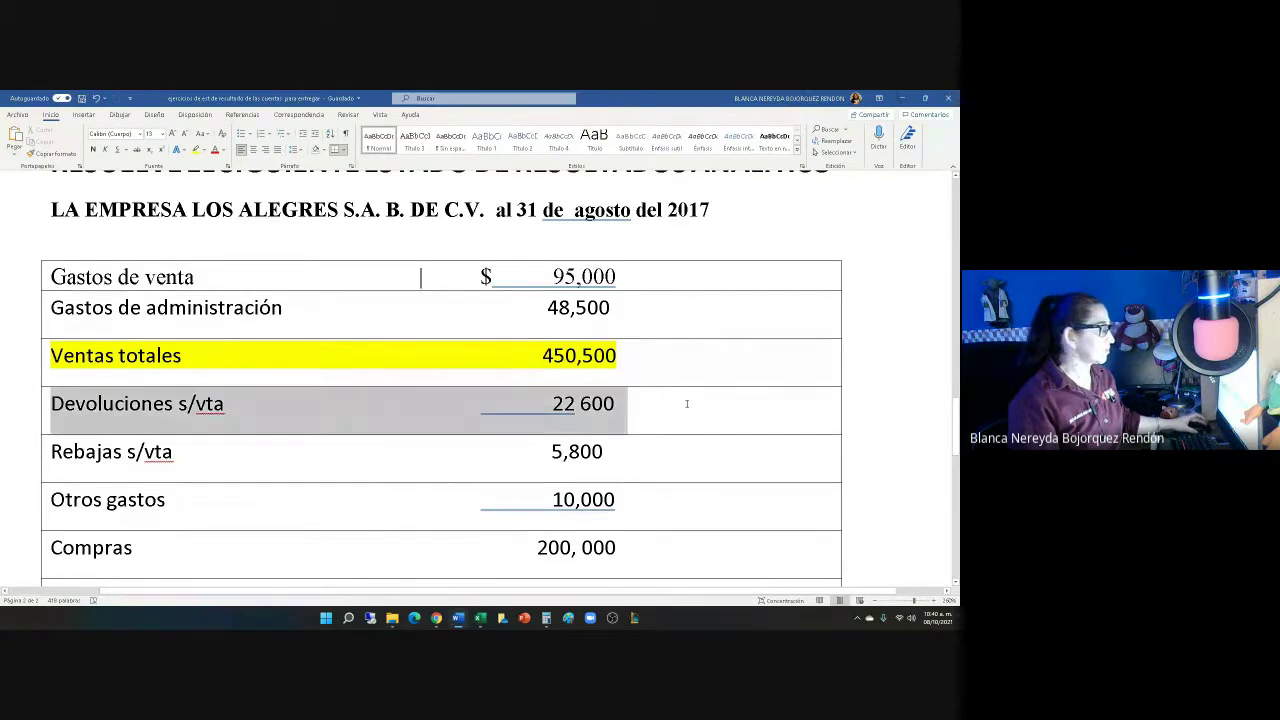
left_click(196, 149)
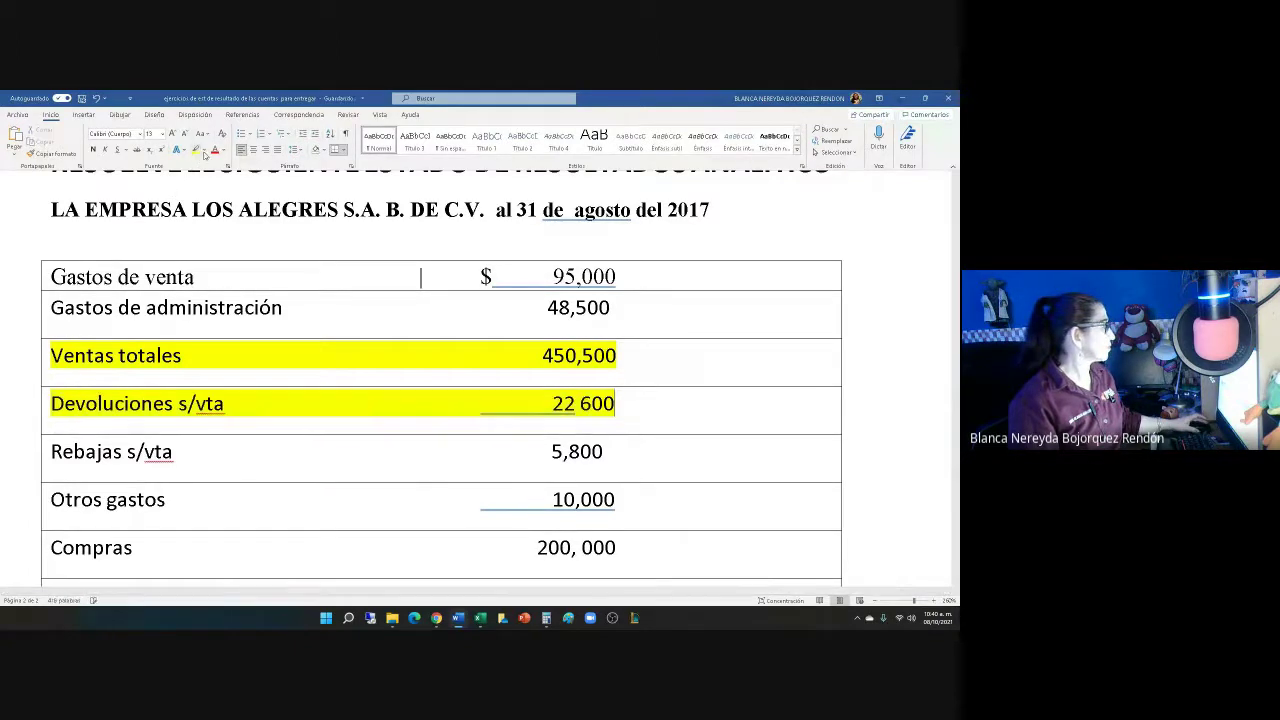
left_click(311, 461)
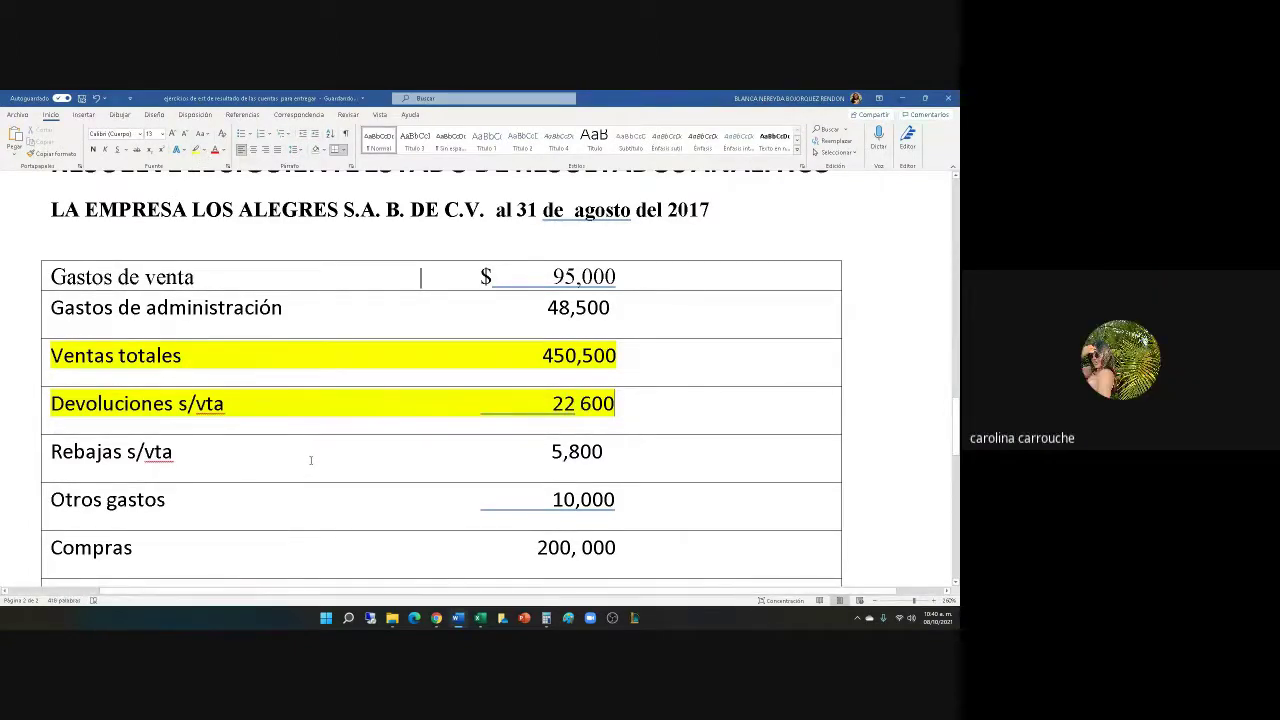
Return to Excel and enter 22600 as the sales returns in D5
key("alt+Tab")
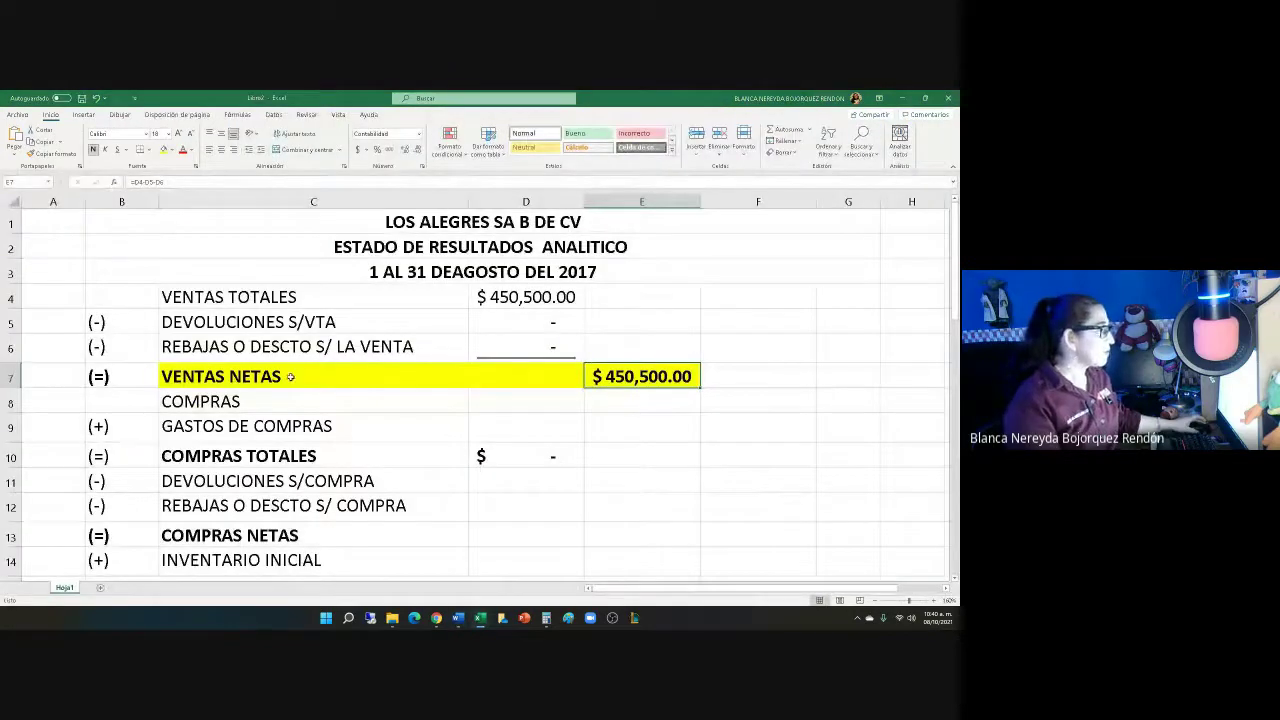
left_click(485, 322)
type("22600")
key("Return")
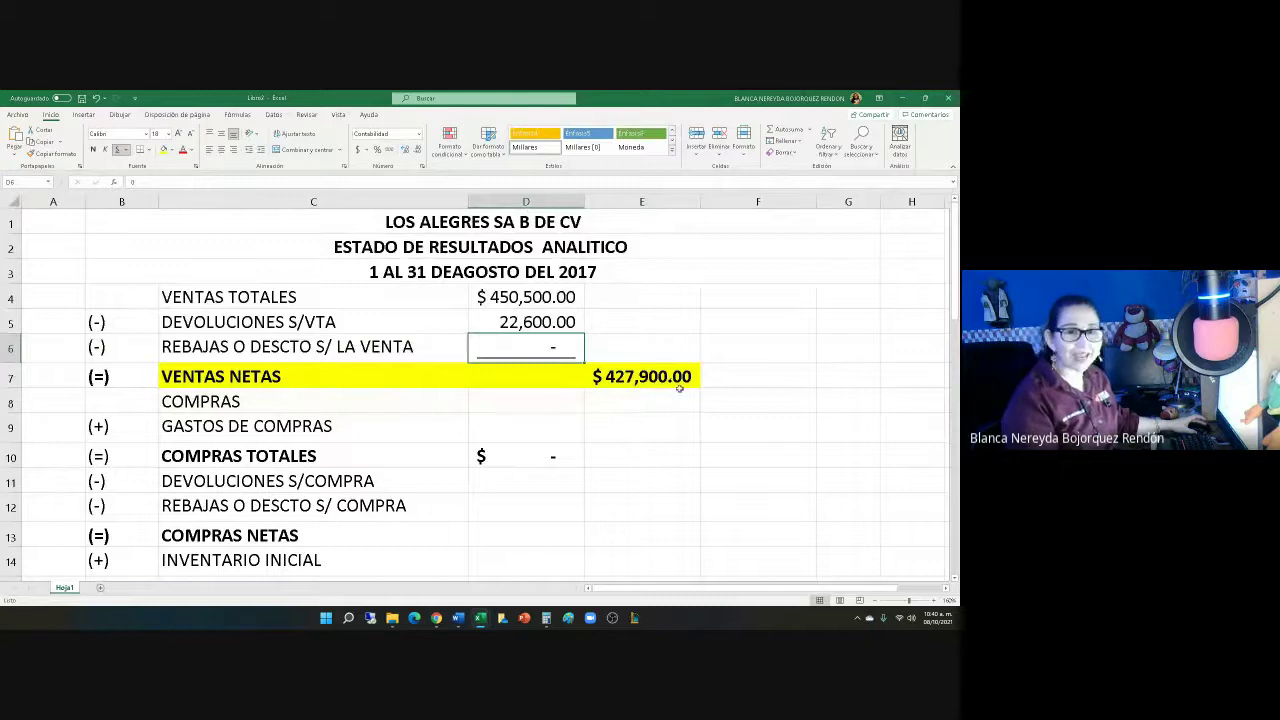
Switch to the Word exercise and highlight the Rebajas s/vta row, label and amount, in yellow
left_click(934, 600)
left_click(934, 600)
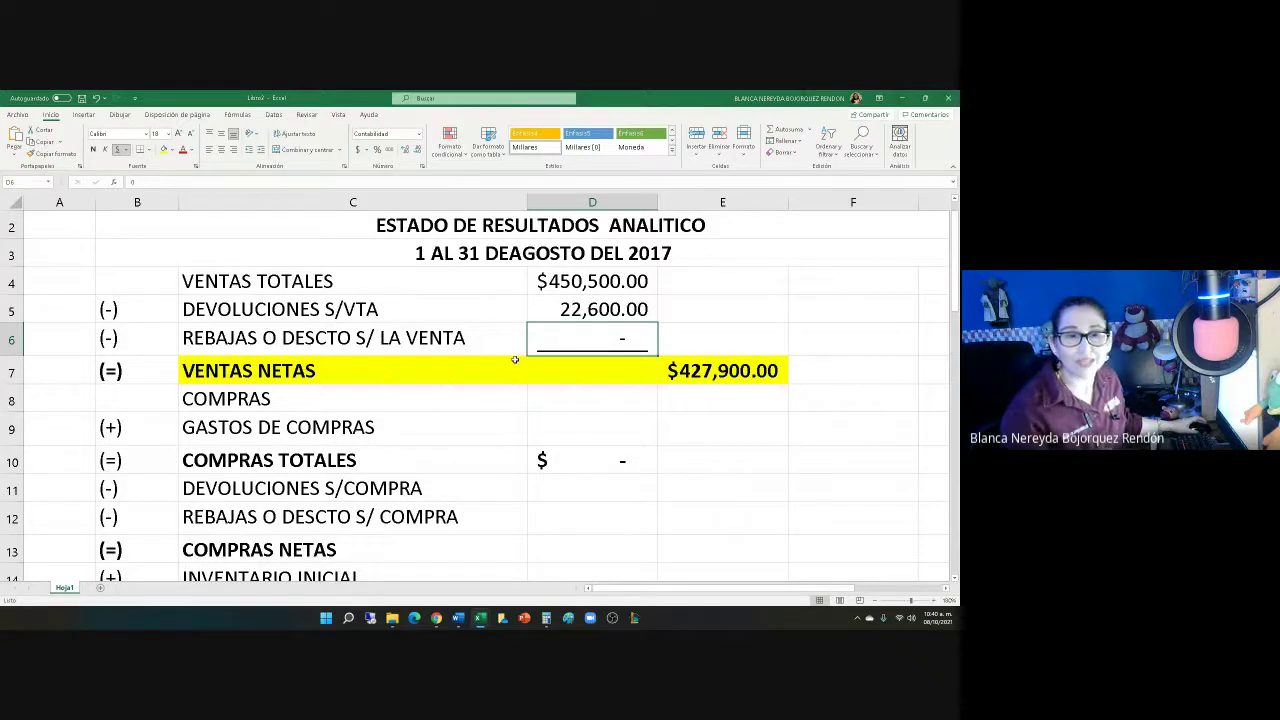
key("alt+Tab")
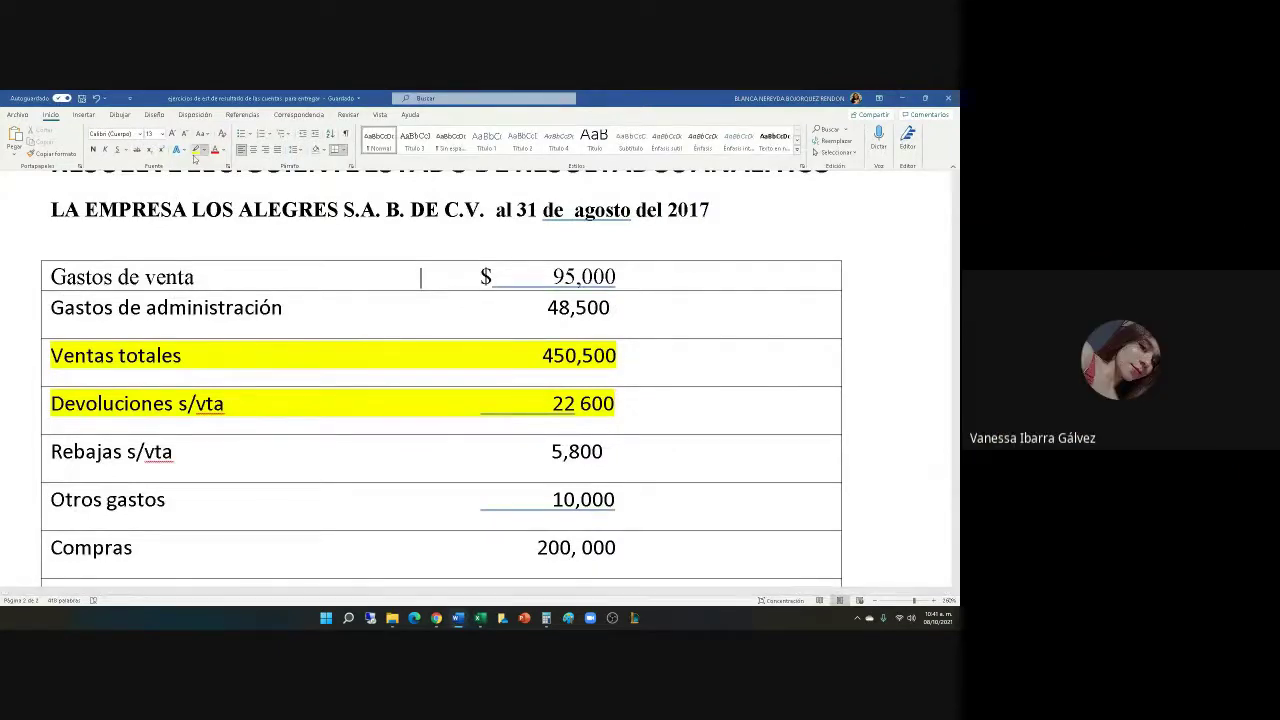
left_click_drag(50, 455, 652, 461)
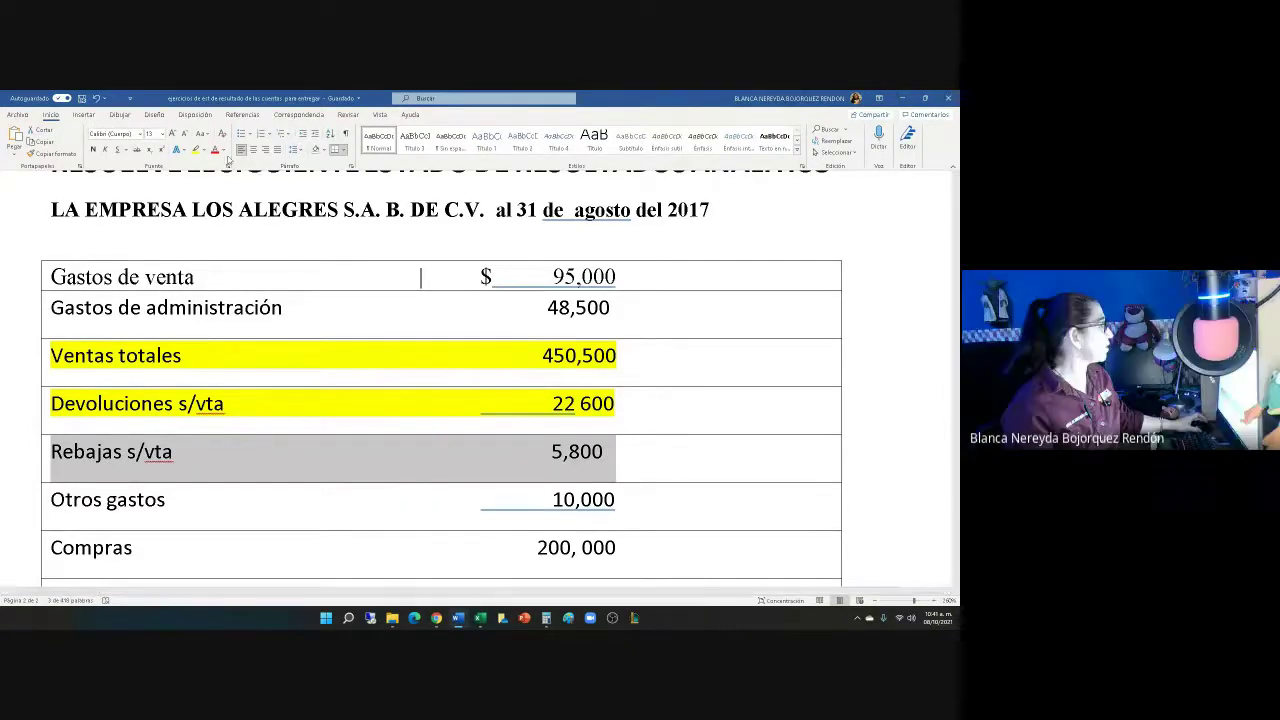
left_click(197, 150)
Return to Excel and enter 5800 as the sales discounts in D6
key("alt+Tab")
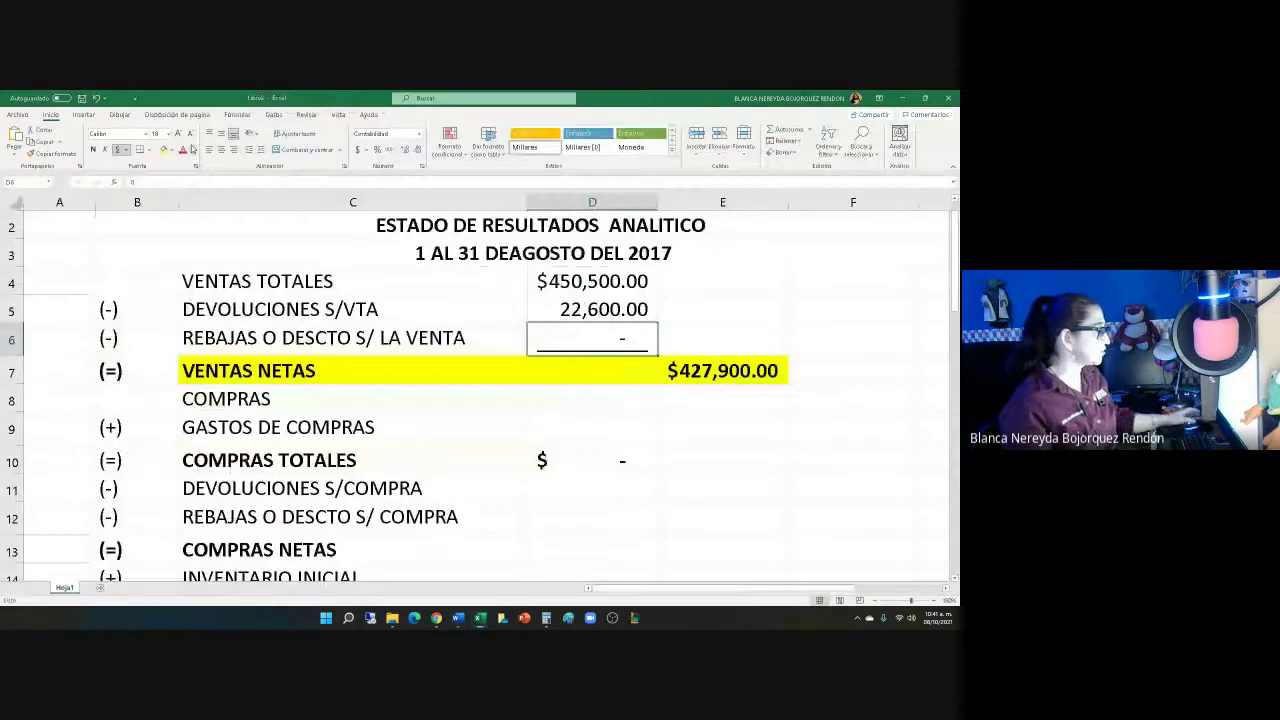
type("5800")
key("Return")
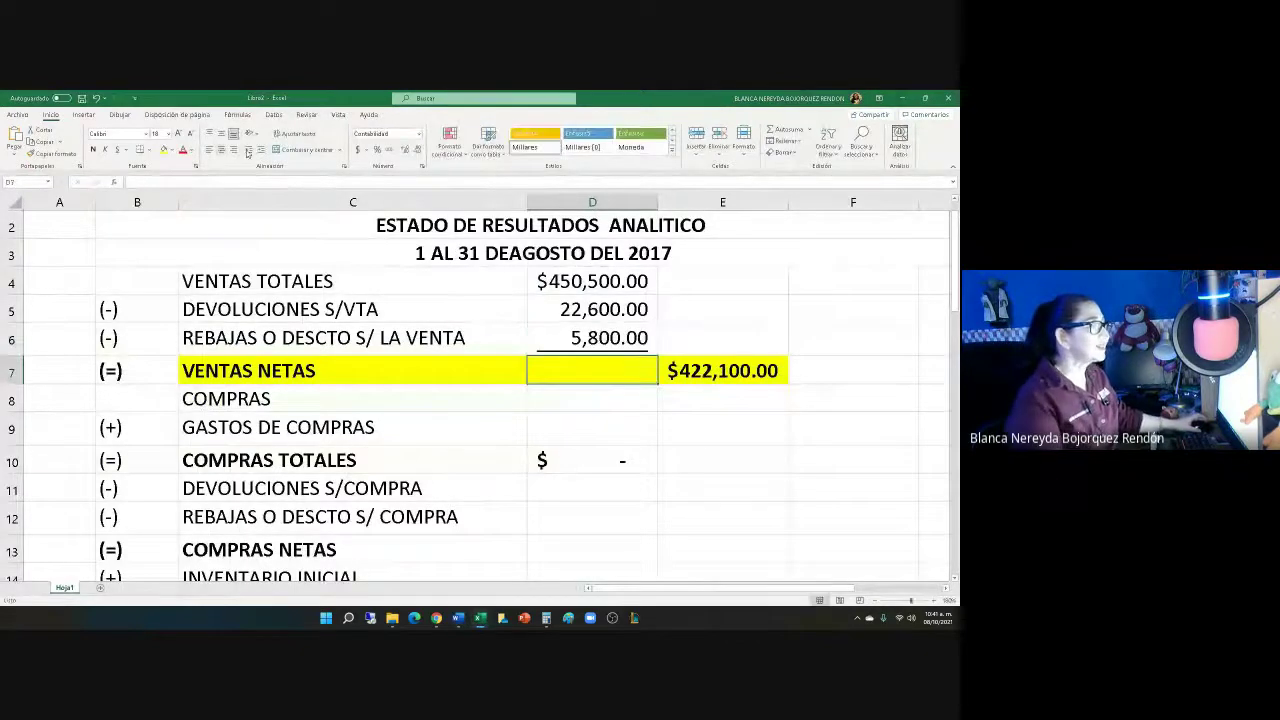
Re-enter the net sales formula in E7 as total sales minus returns minus discounts, =D4-D5-D6
left_click(676, 374)
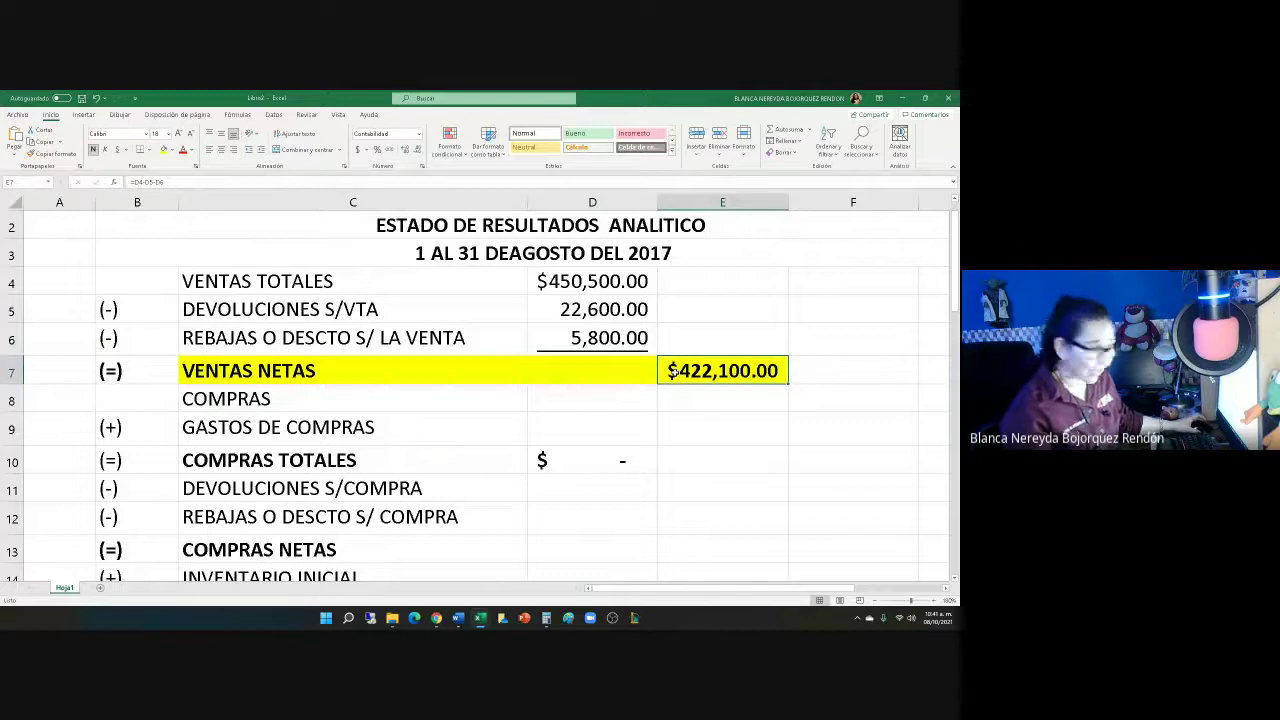
type("=")
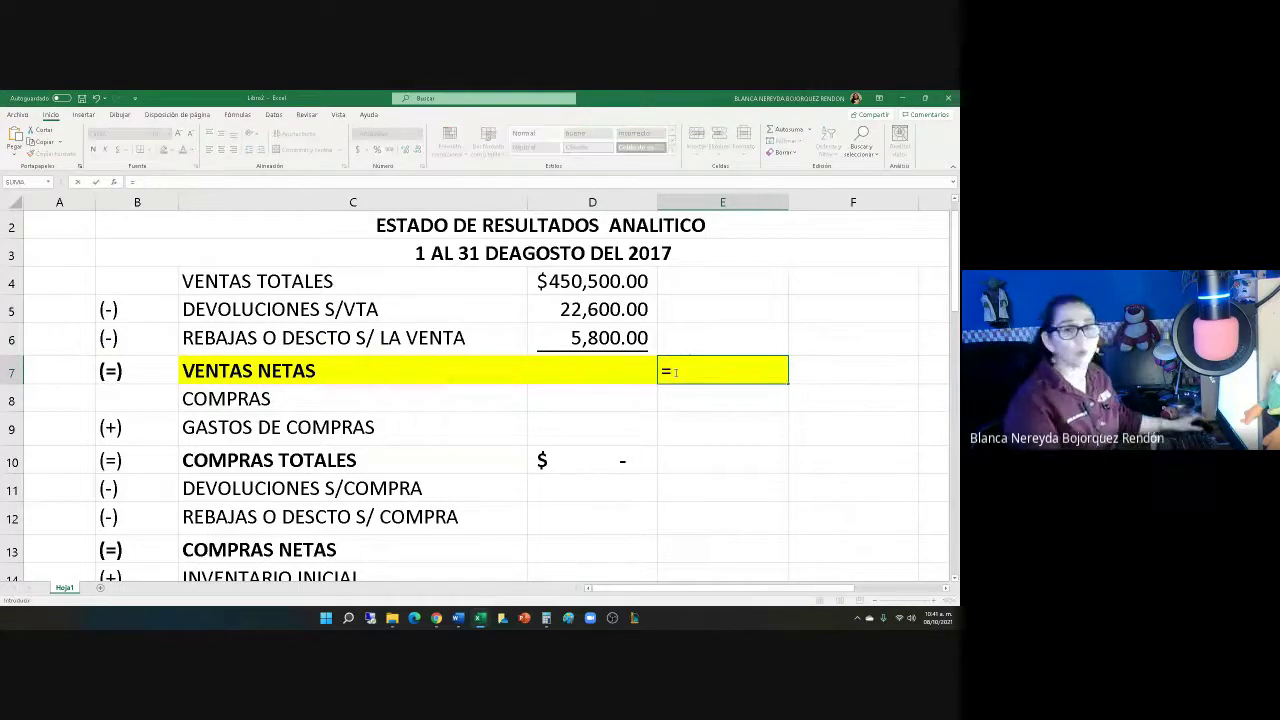
left_click(562, 275)
type("-")
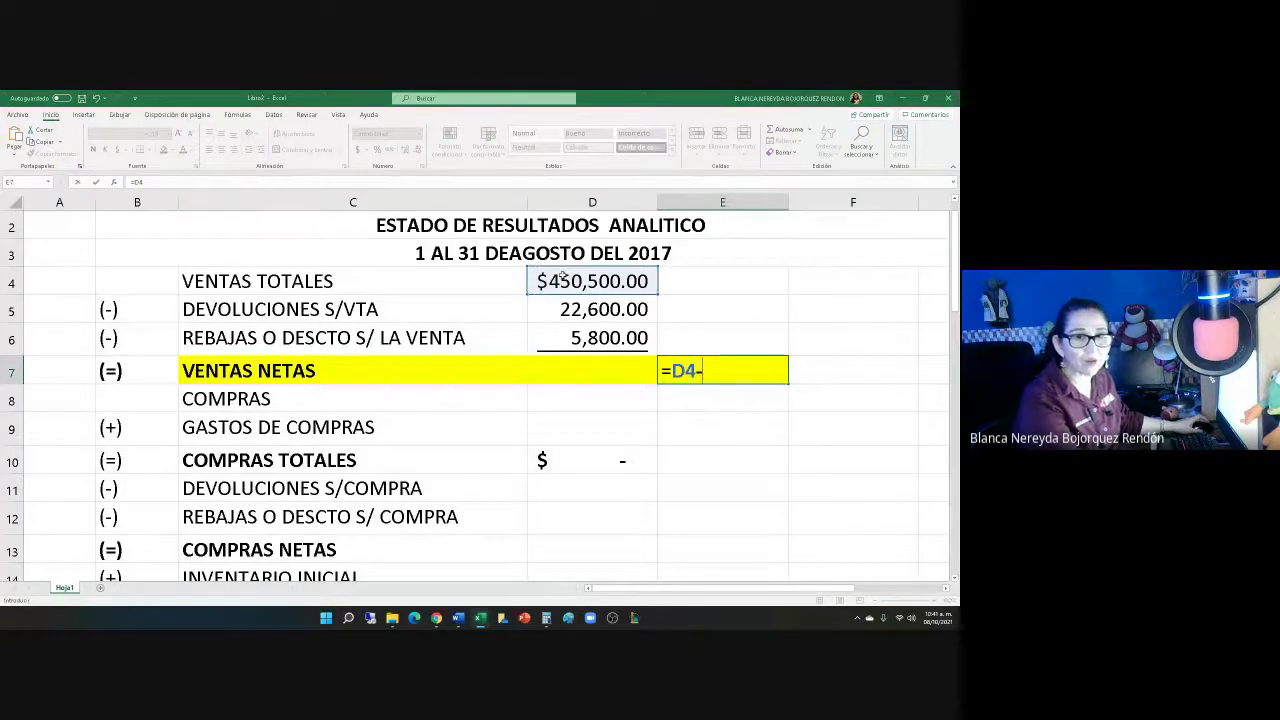
left_click(554, 311)
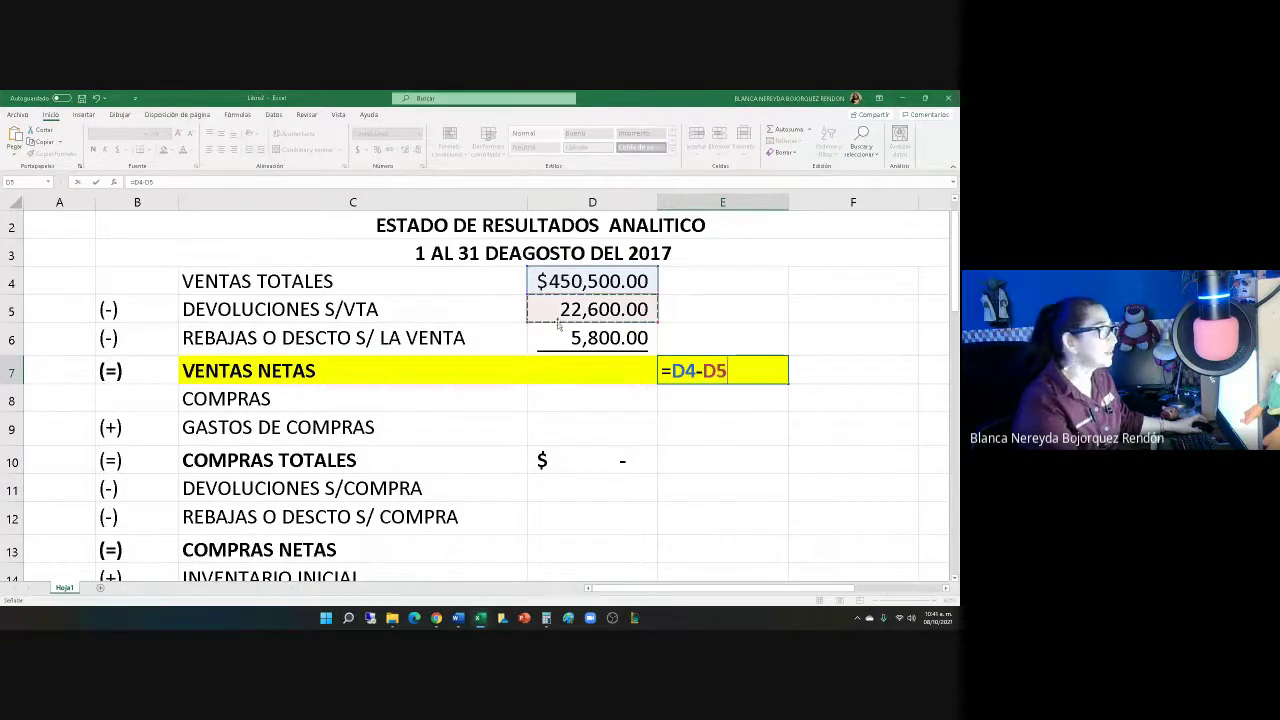
type("-")
left_click(564, 340)
key("Return")
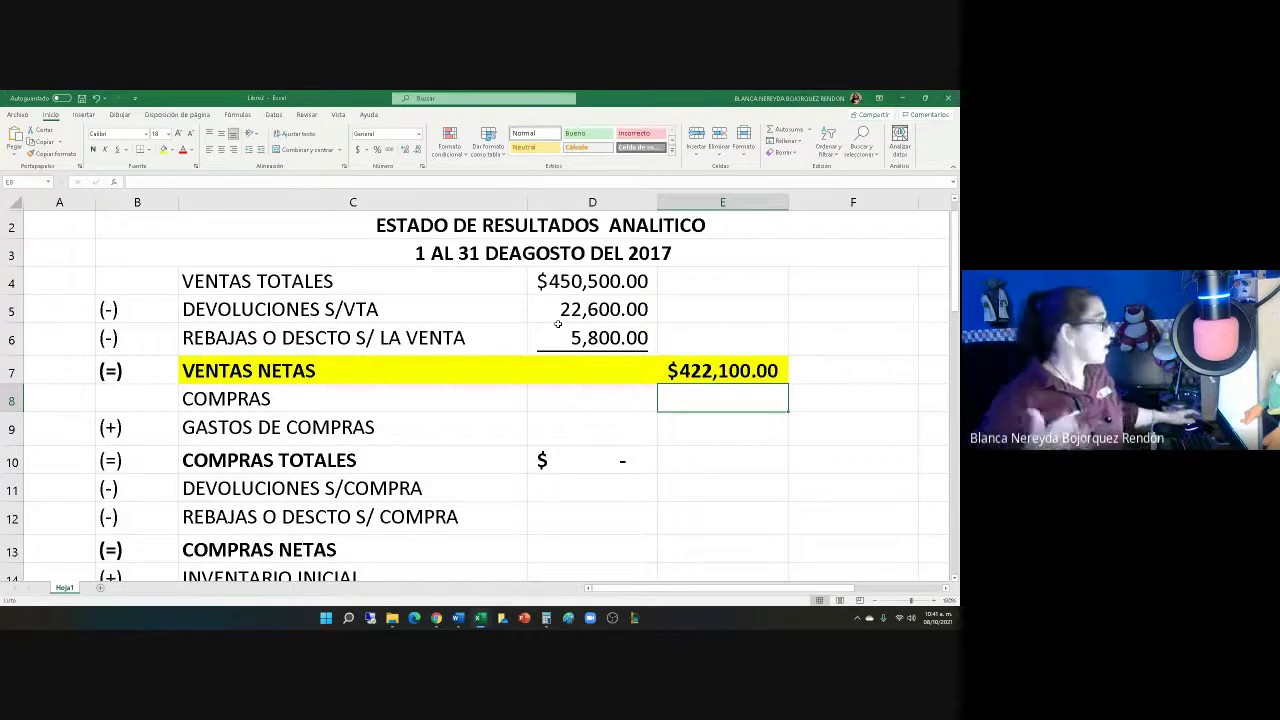
Switch to the Word exercise and highlight the Compras row, label and amount, in yellow
left_click(560, 396)
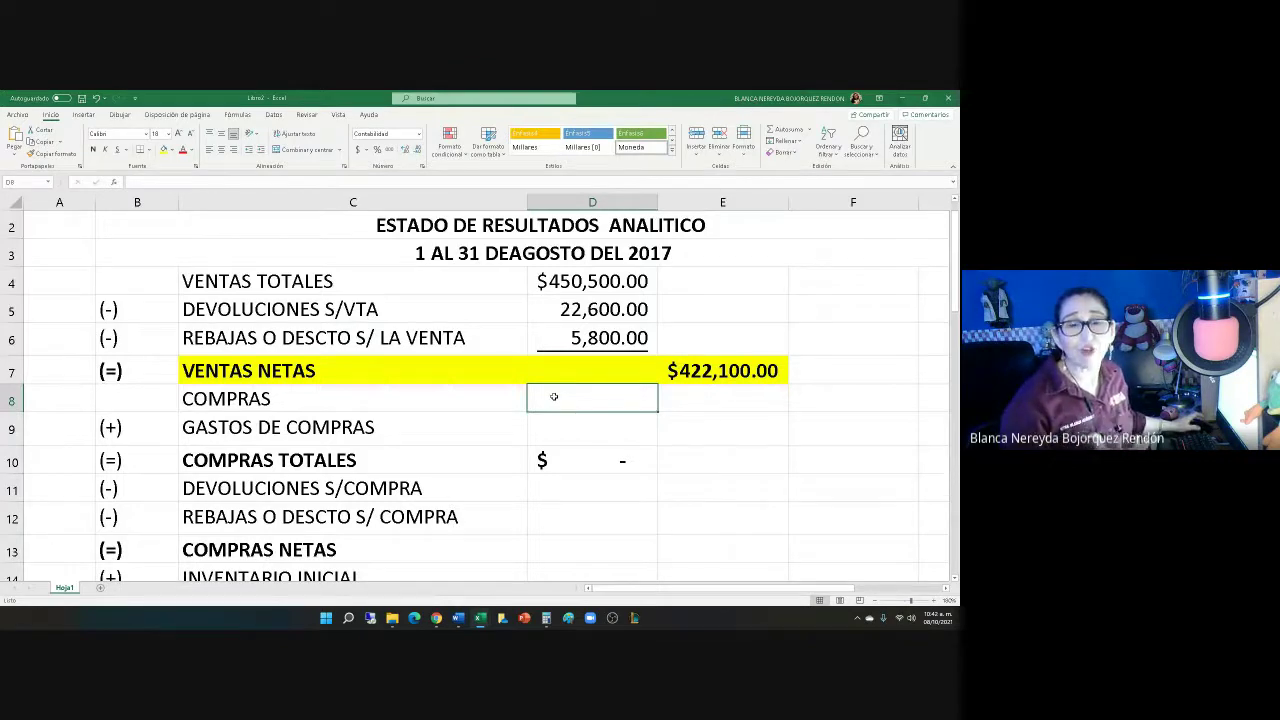
key("alt+Tab")
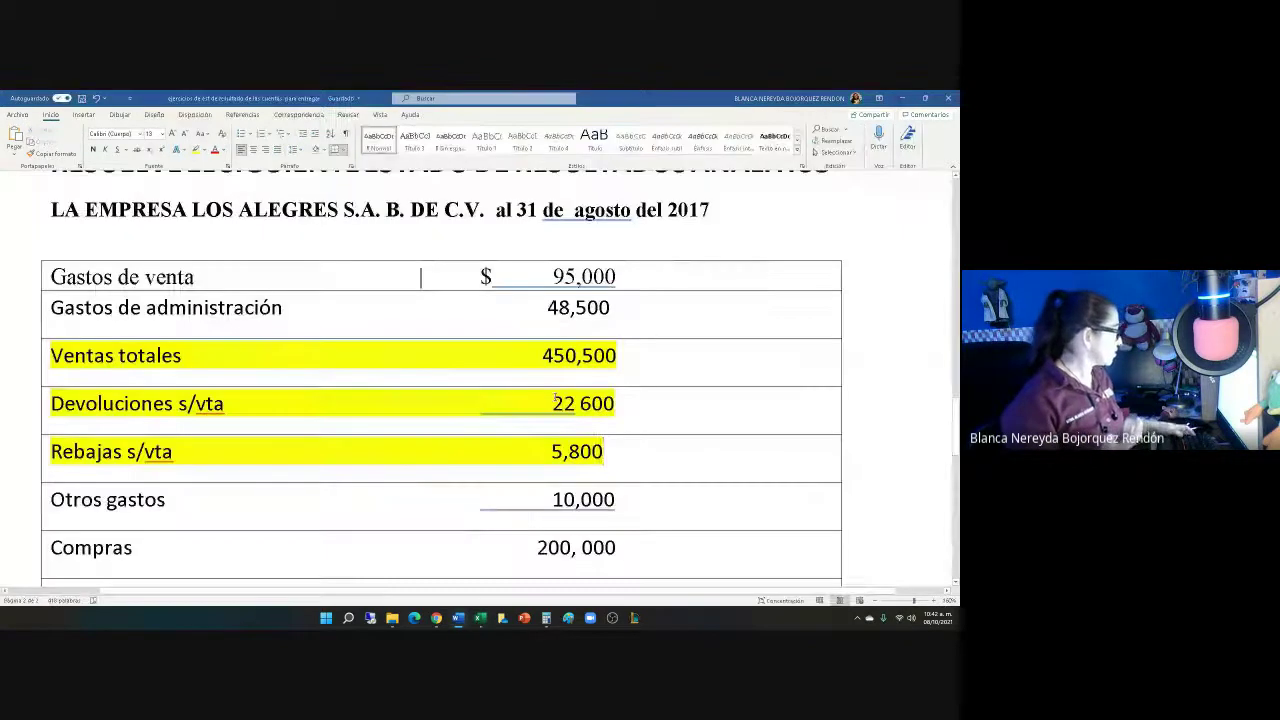
scroll(273, 448, "down", 1)
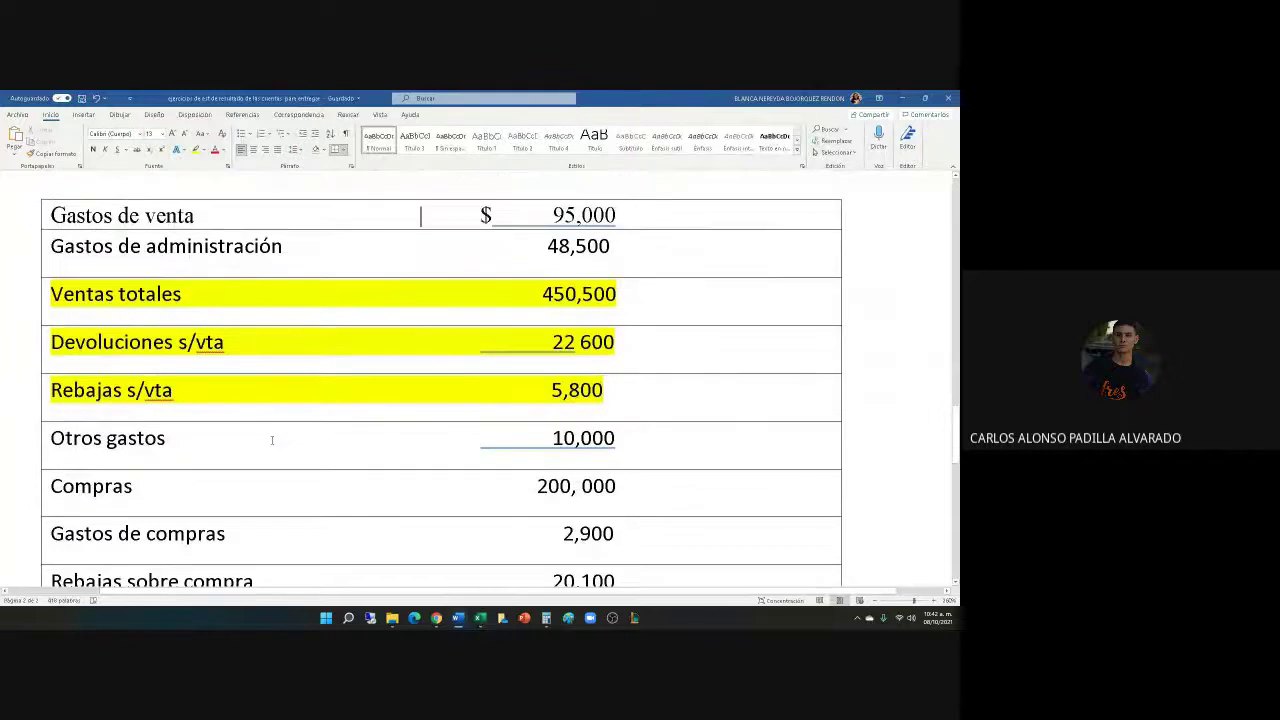
scroll(271, 437, "down", 1)
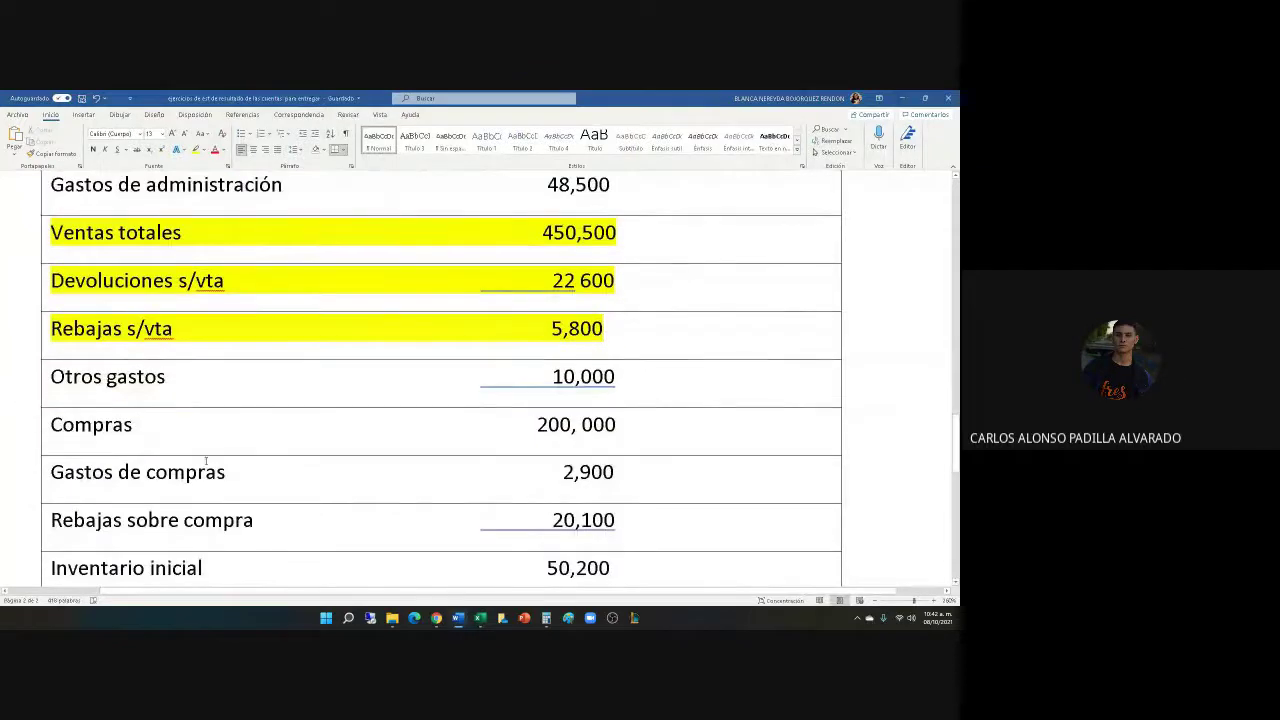
left_click_drag(612, 430, 44, 452)
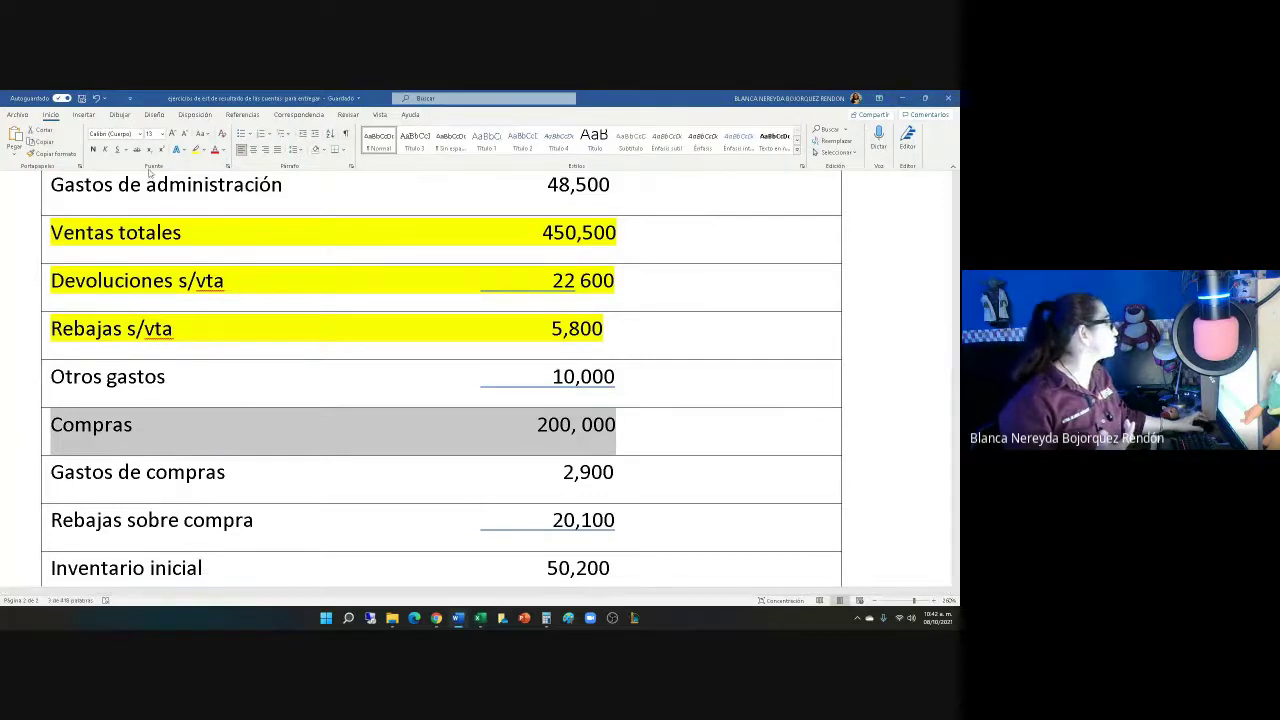
left_click(195, 150)
Return to Excel and enter 200000 as the purchases amount in D8, correcting the number of zeros
key("alt+Tab")
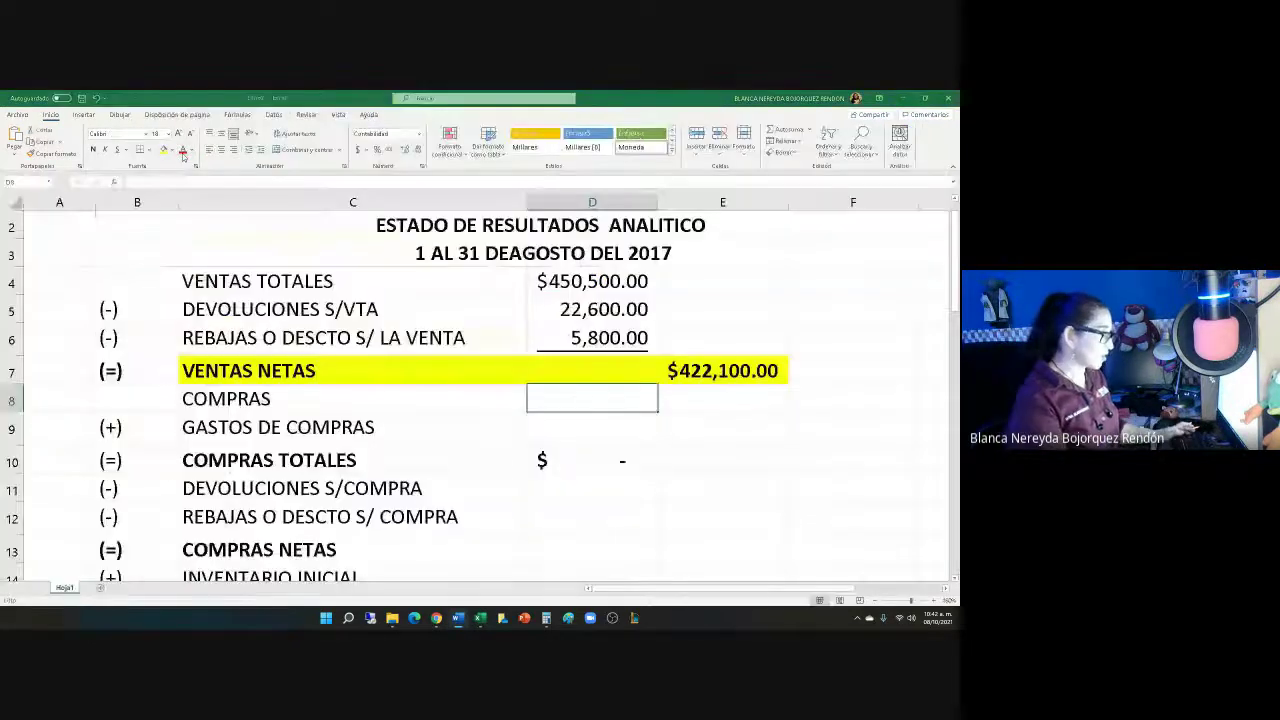
type("20000")
key("Return")
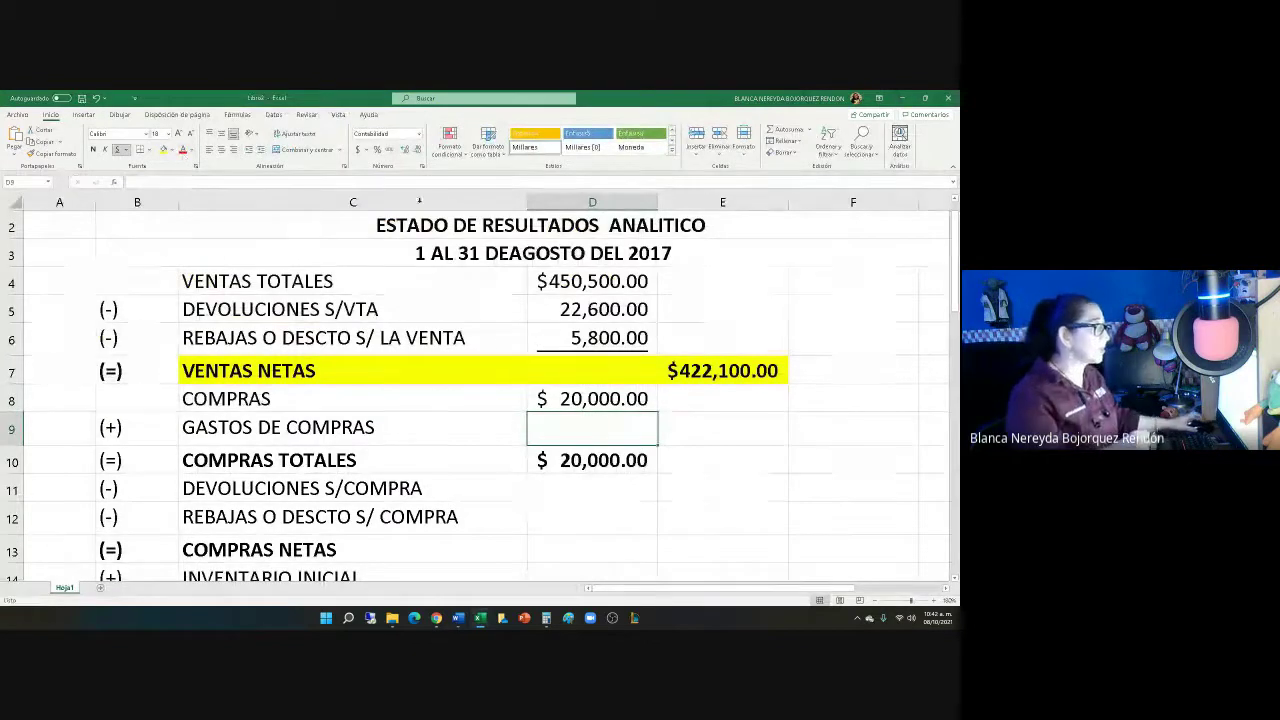
left_click(563, 404)
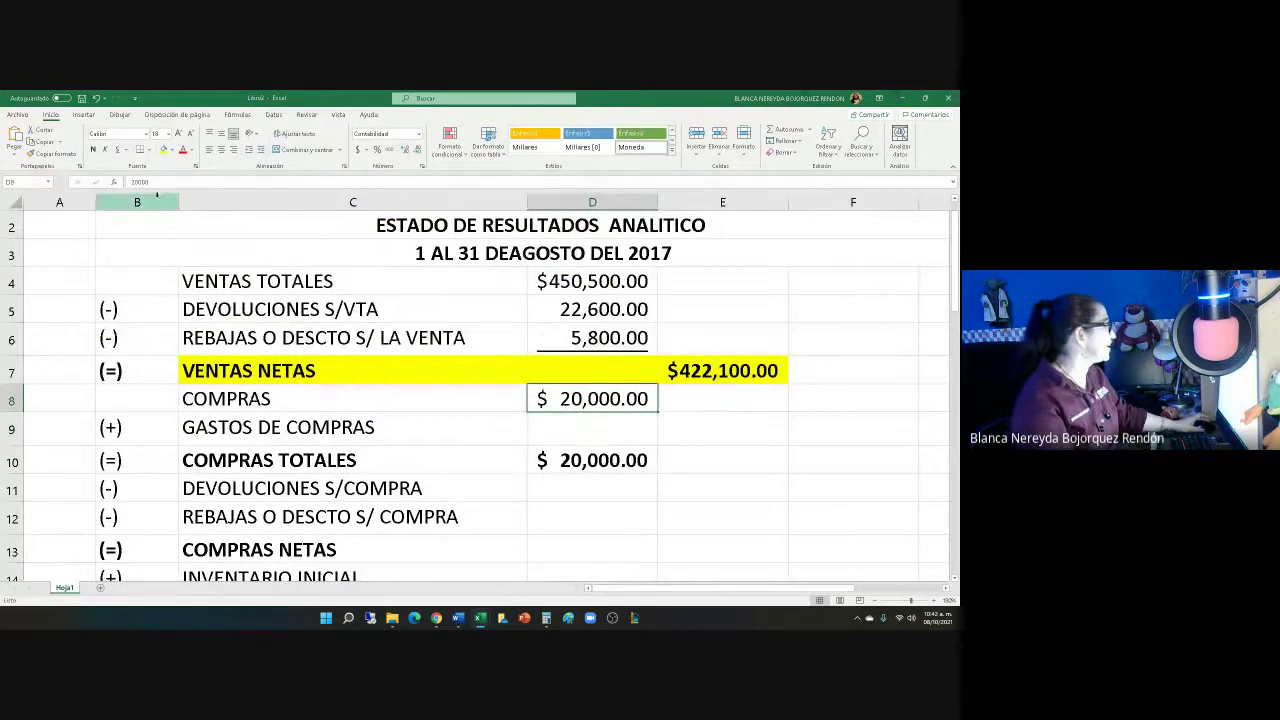
left_click(157, 182)
type("0000")
key("Return")
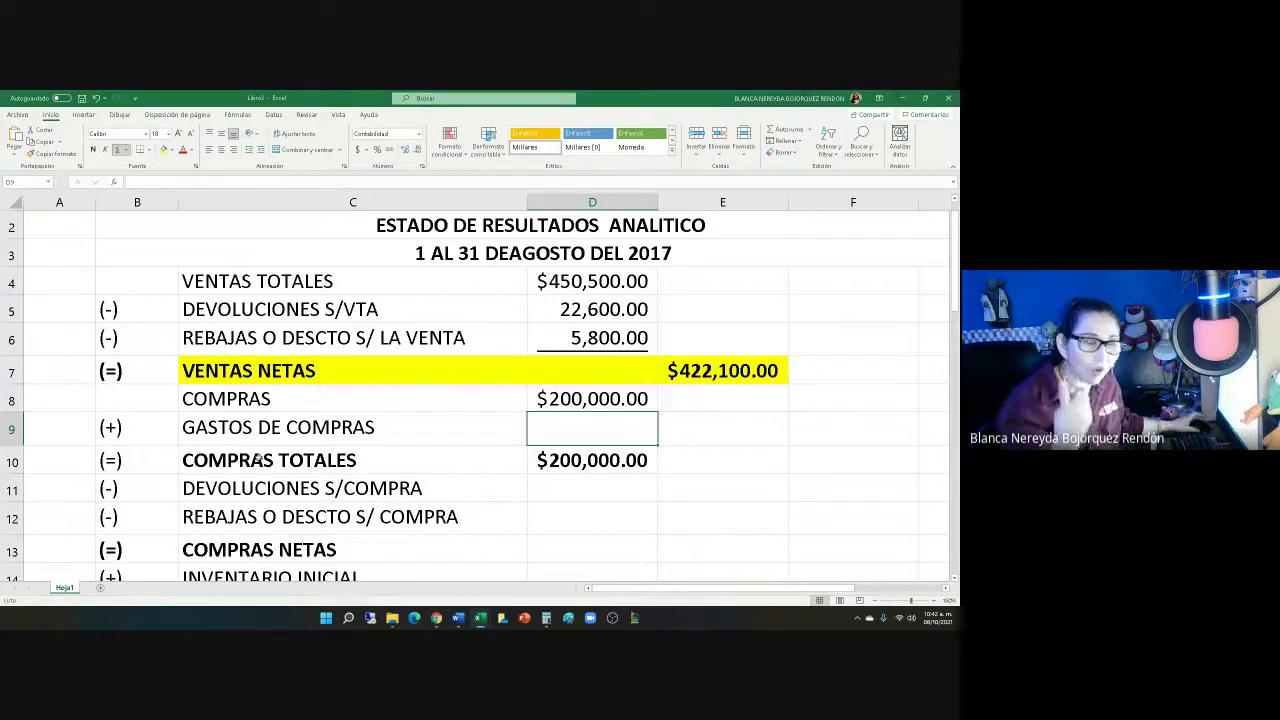
Switch to the Word exercise and highlight the Gastos de compras row, label and amount, in yellow
key("alt+Tab")
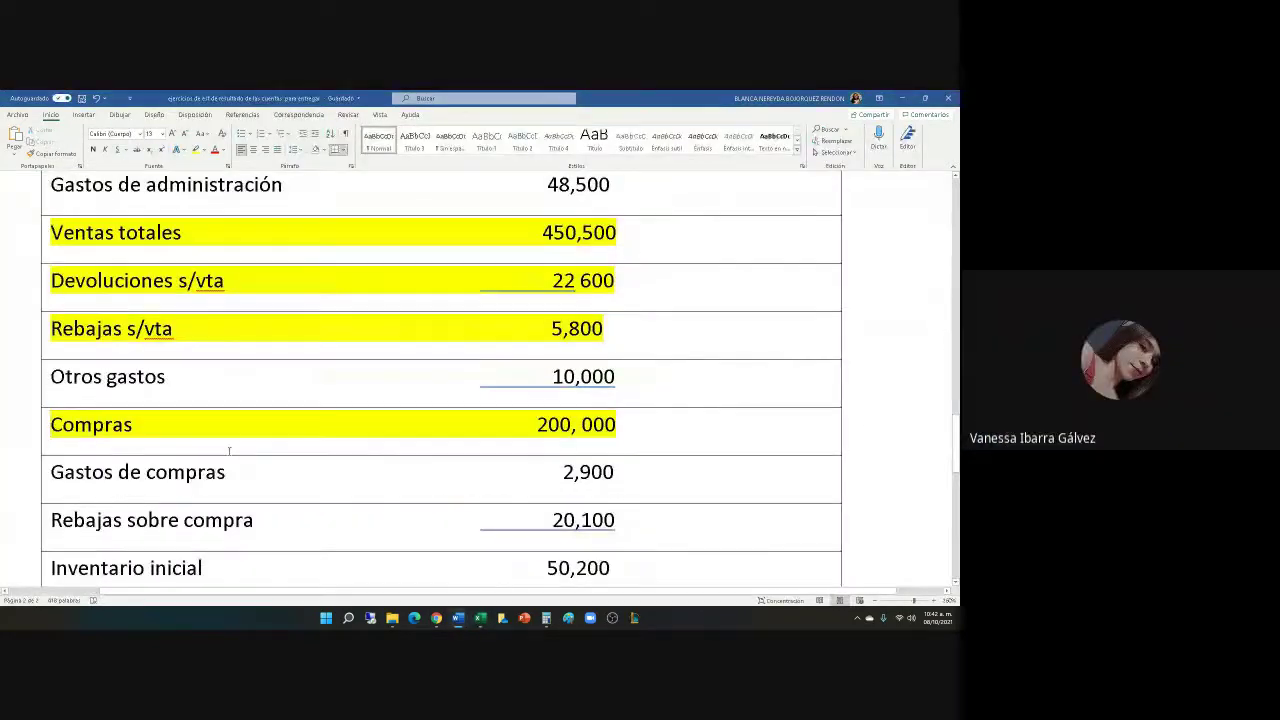
left_click_drag(619, 481, 23, 474)
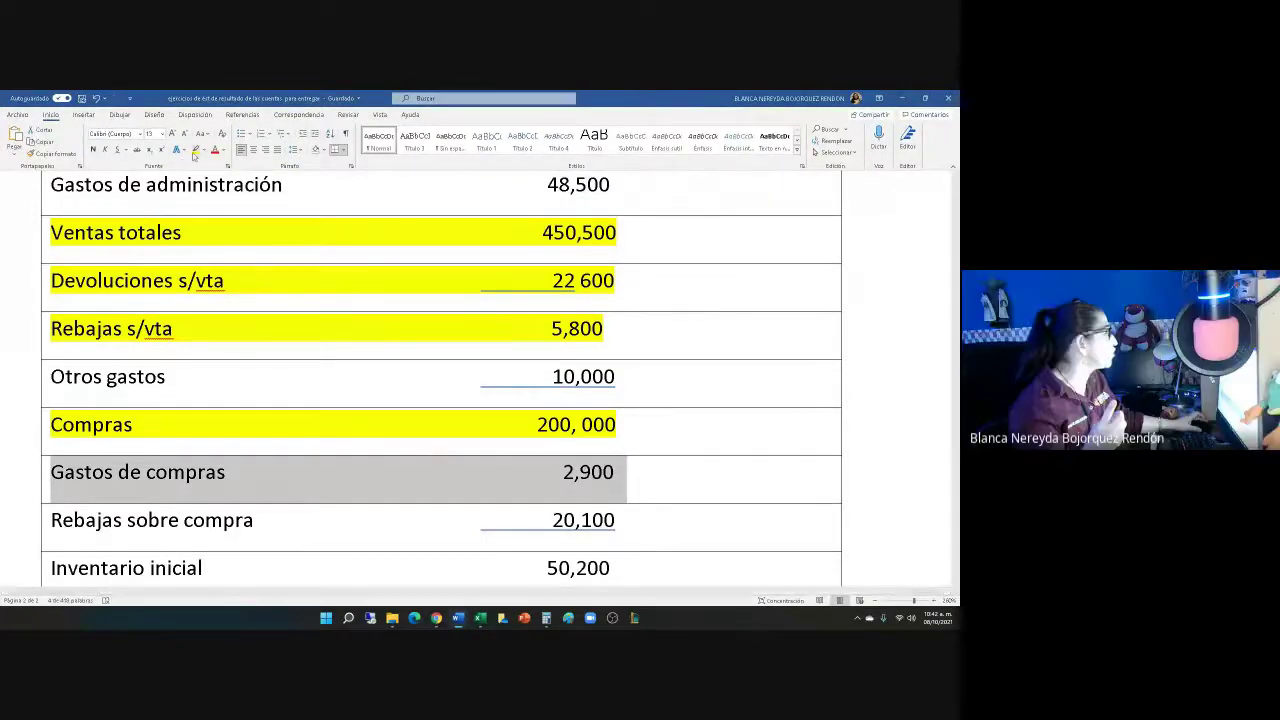
left_click(197, 150)
Return to Excel and enter 2900 as the purchase expenses in D9
key("alt+Tab")
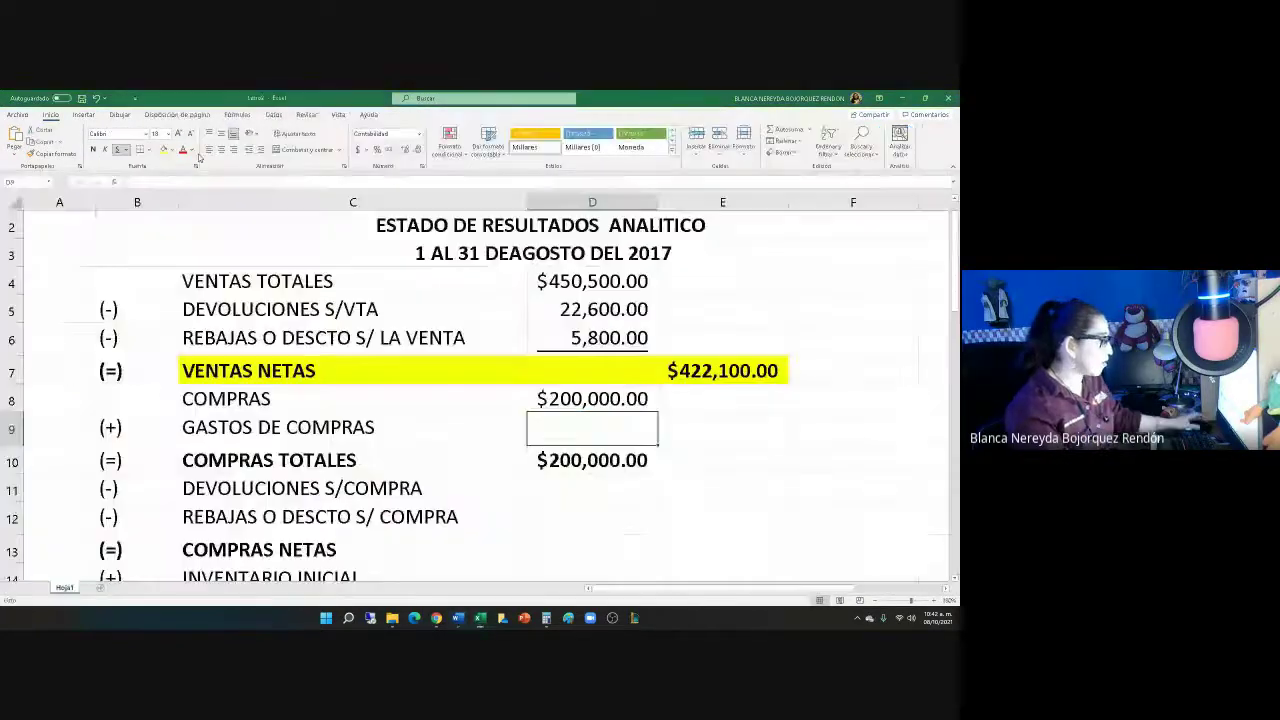
type("2900")
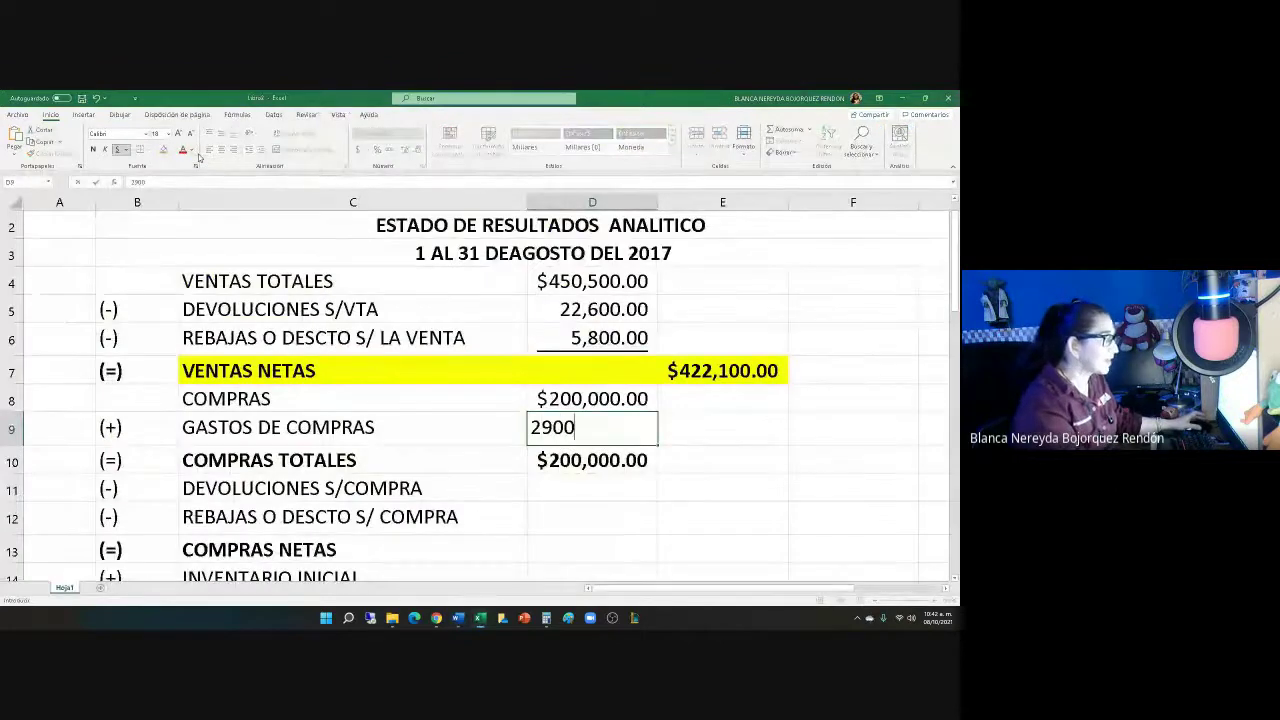
key("Return")
Centre the operation signs in column B from B4 down, and check the purchase expenses and total purchases cells
left_click_drag(100, 285, 130, 465)
left_click(221, 149)
scroll(317, 378, "up", 6)
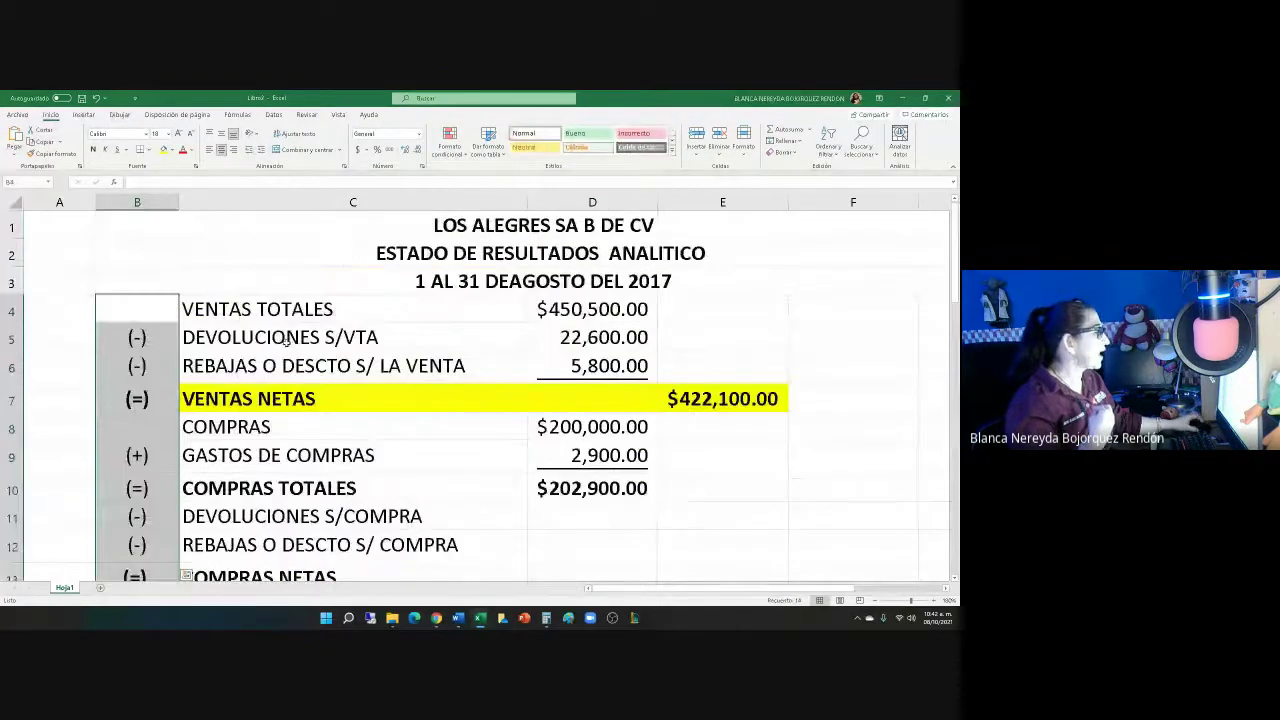
left_click(536, 455)
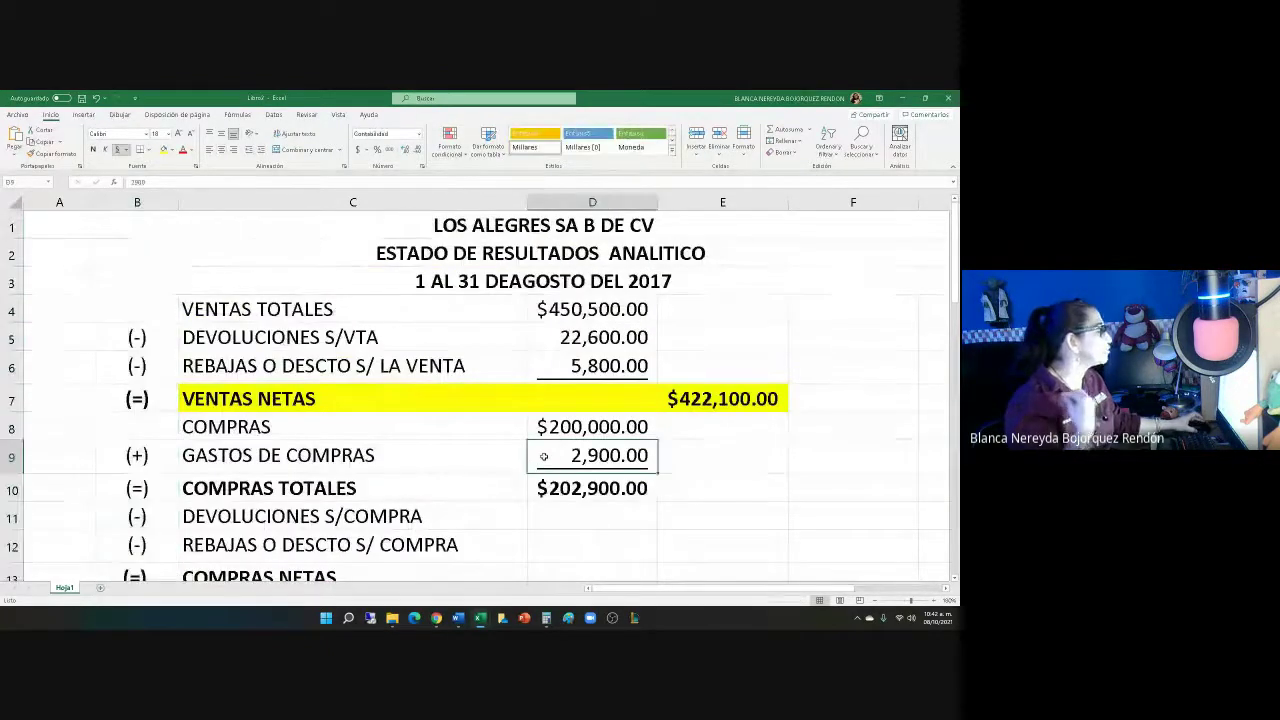
left_click(554, 486)
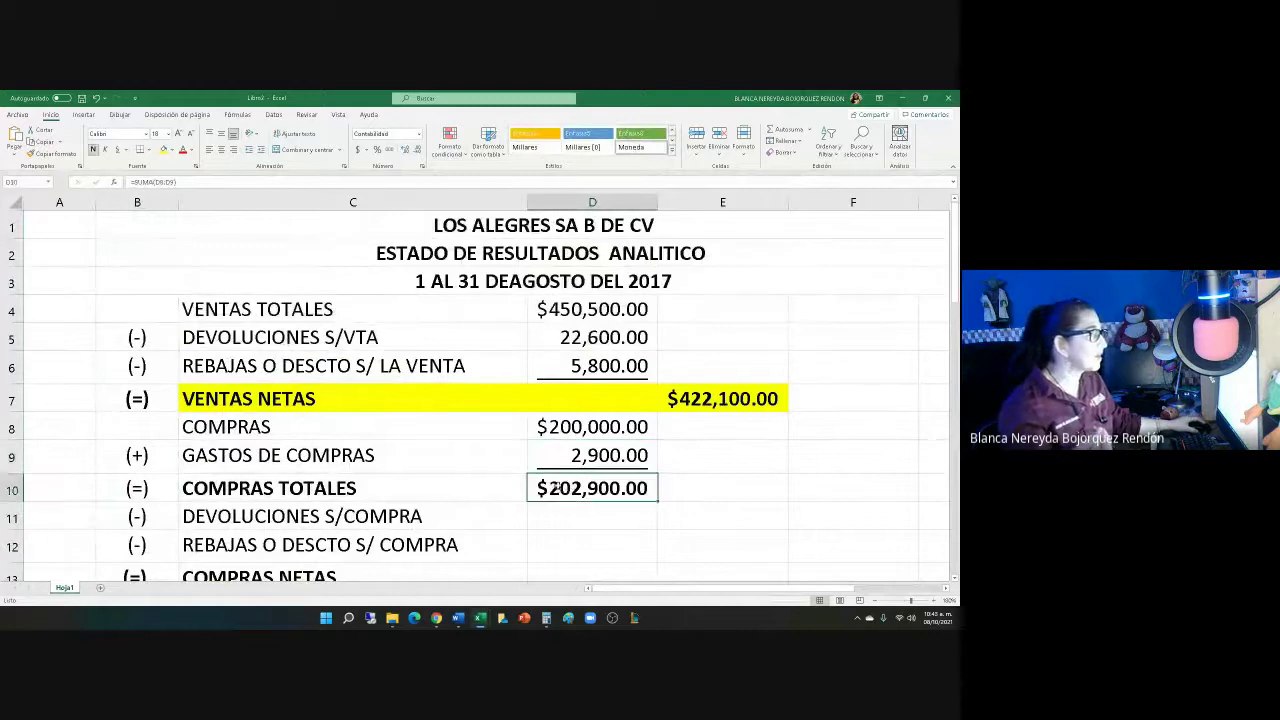
Look through the Word exercise for purchase returns, and enter 0 for DEVOLUCIONES S/COMPRA in D11 of the Excel statement
scroll(554, 486, "down", 2)
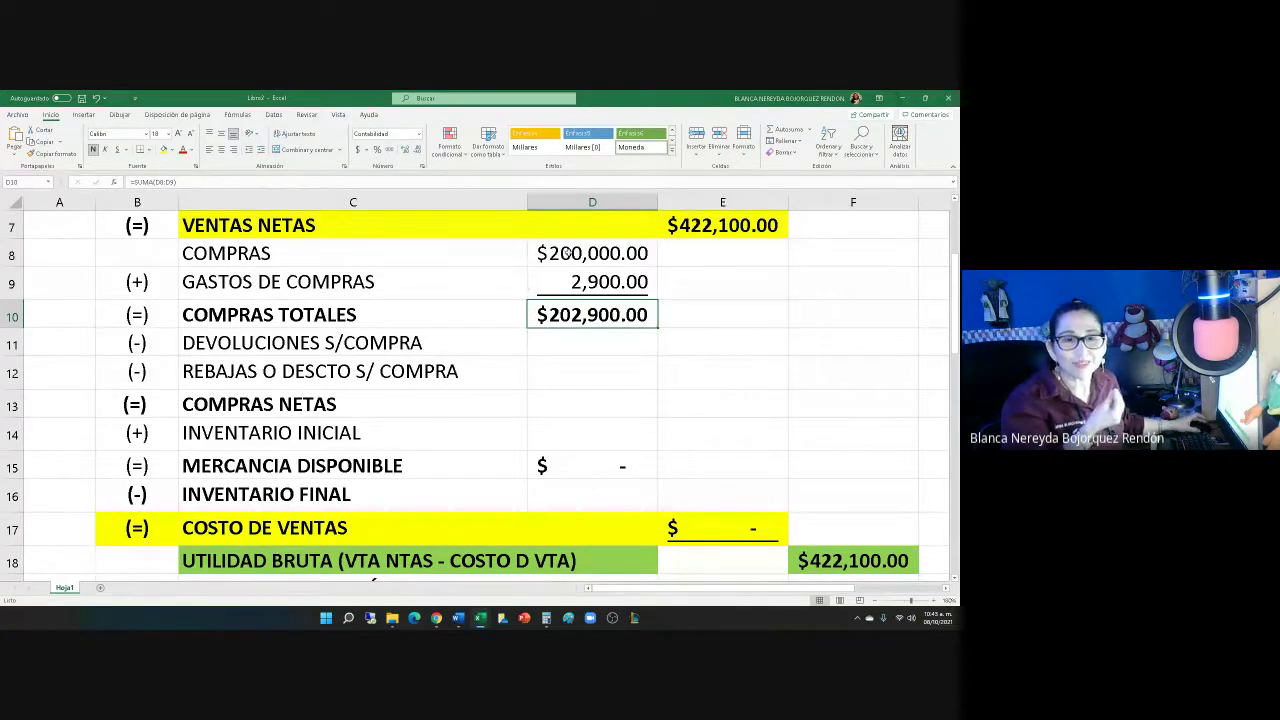
left_click(564, 345)
key("alt+Tab")
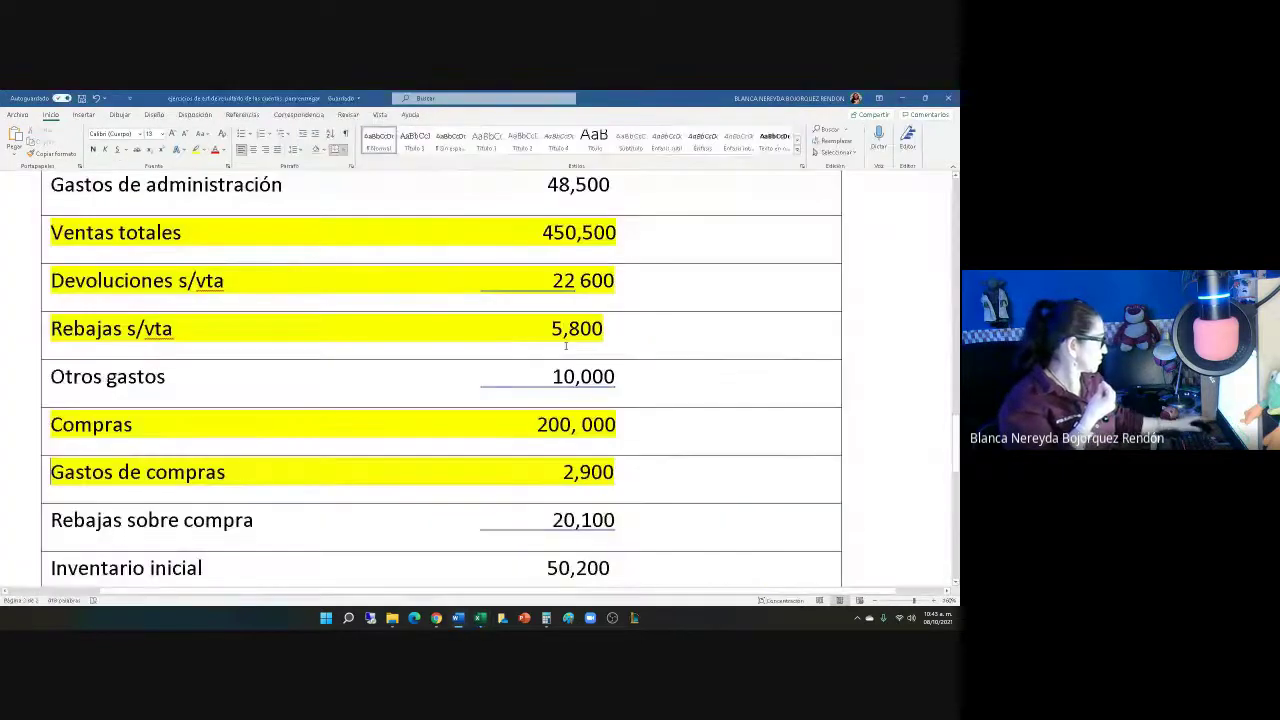
scroll(522, 327, "down", 4)
scroll(522, 327, "down", 5)
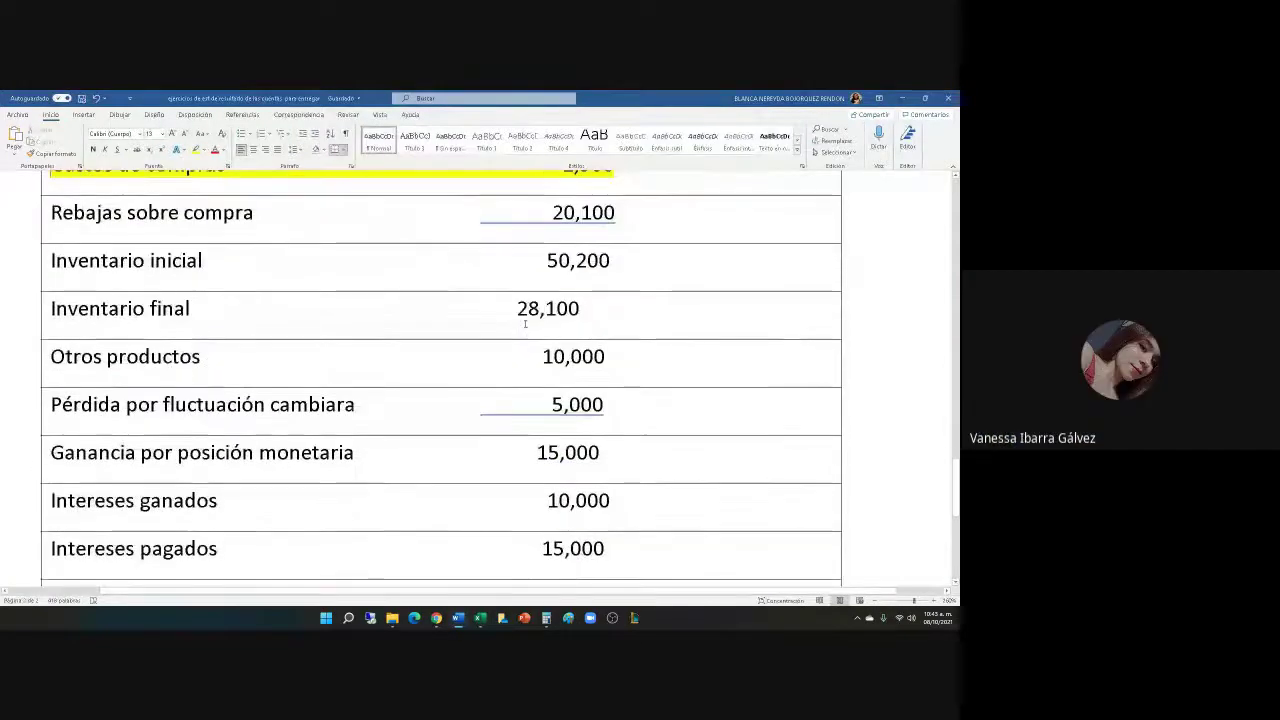
scroll(525, 323, "up", 5)
scroll(525, 323, "up", 1)
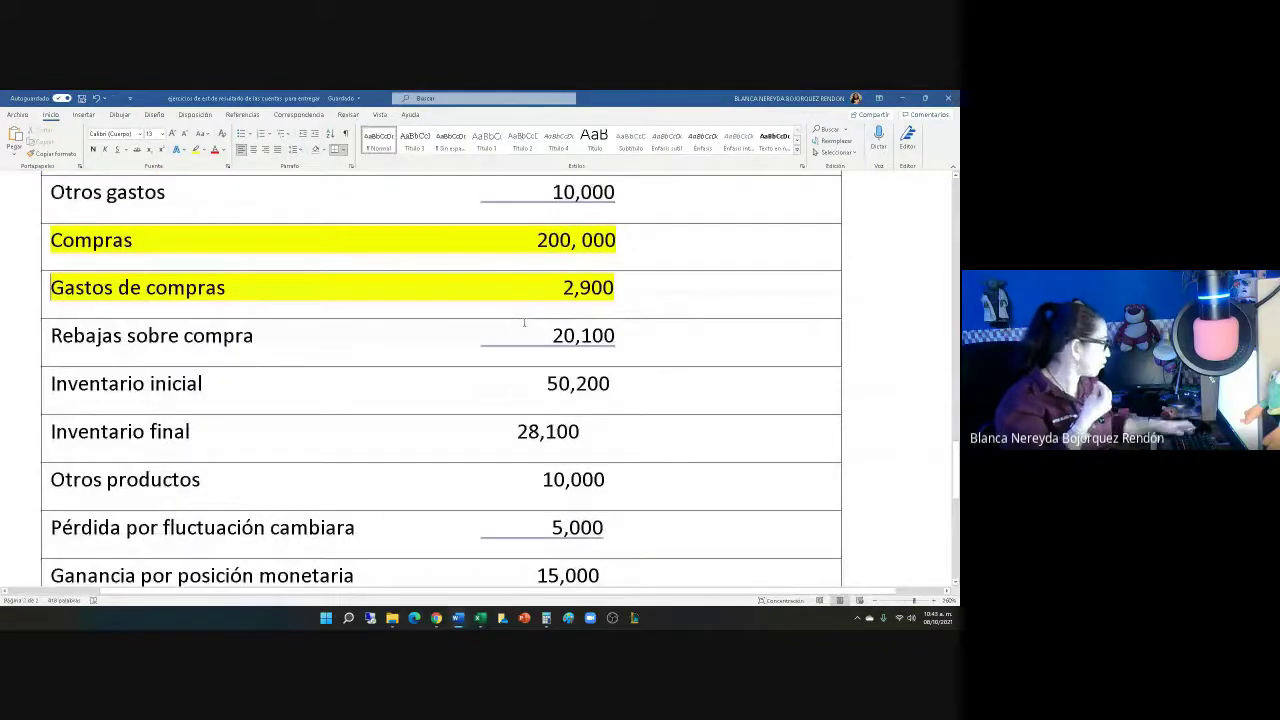
key("alt+Tab")
type("0")
key("Return")
Colour the subtracted amounts red: purchase returns in D11 and sales returns and discounts in D5:D6
left_click(560, 341)
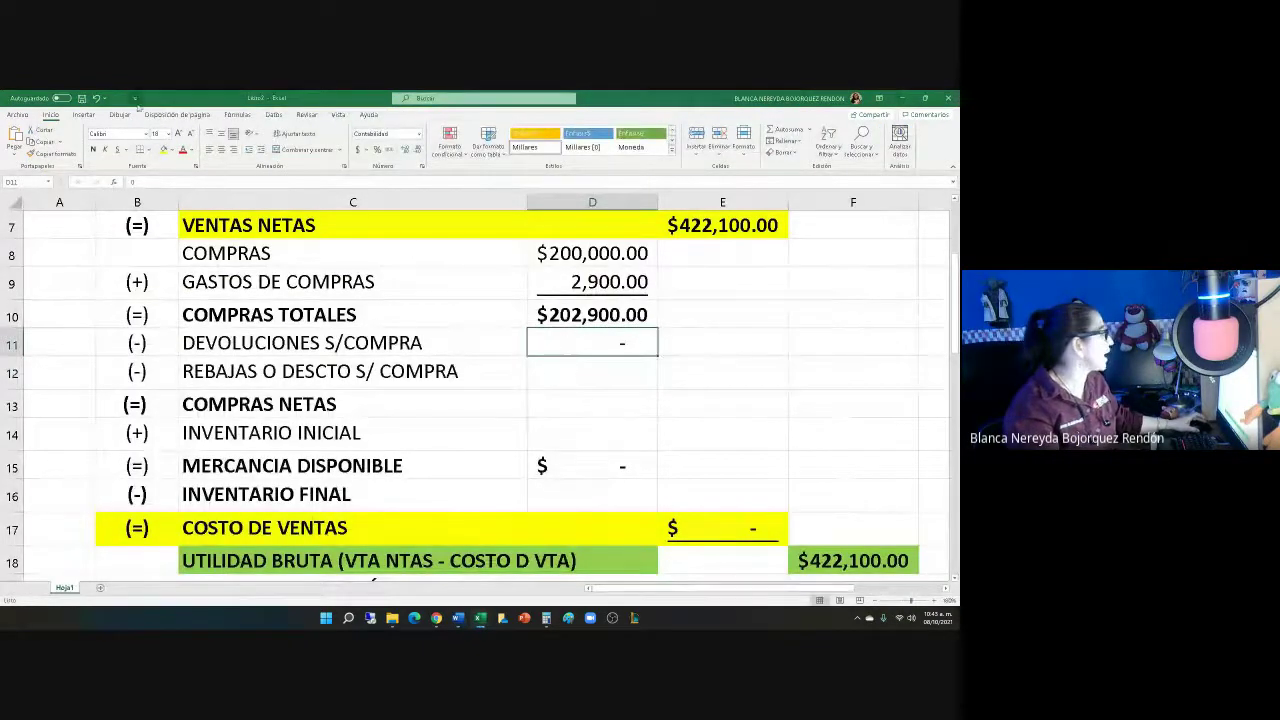
left_click(183, 150)
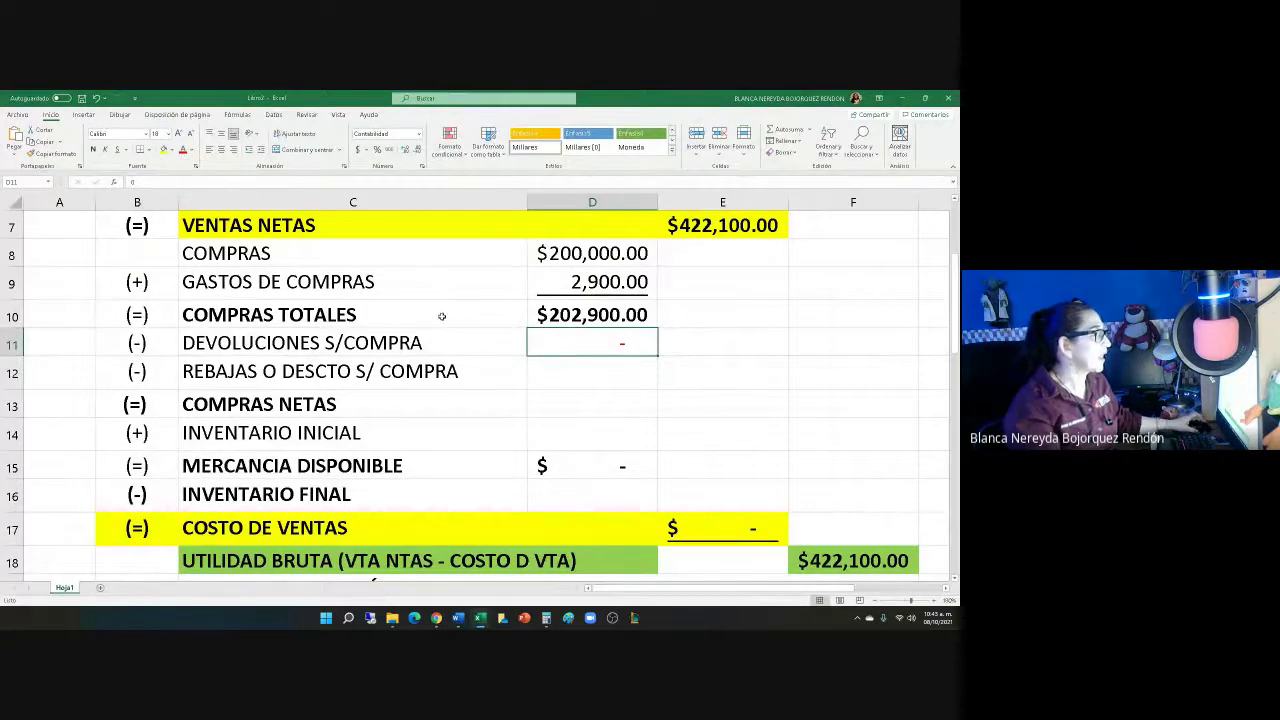
scroll(500, 390, "up", 2)
left_click_drag(560, 337, 560, 364)
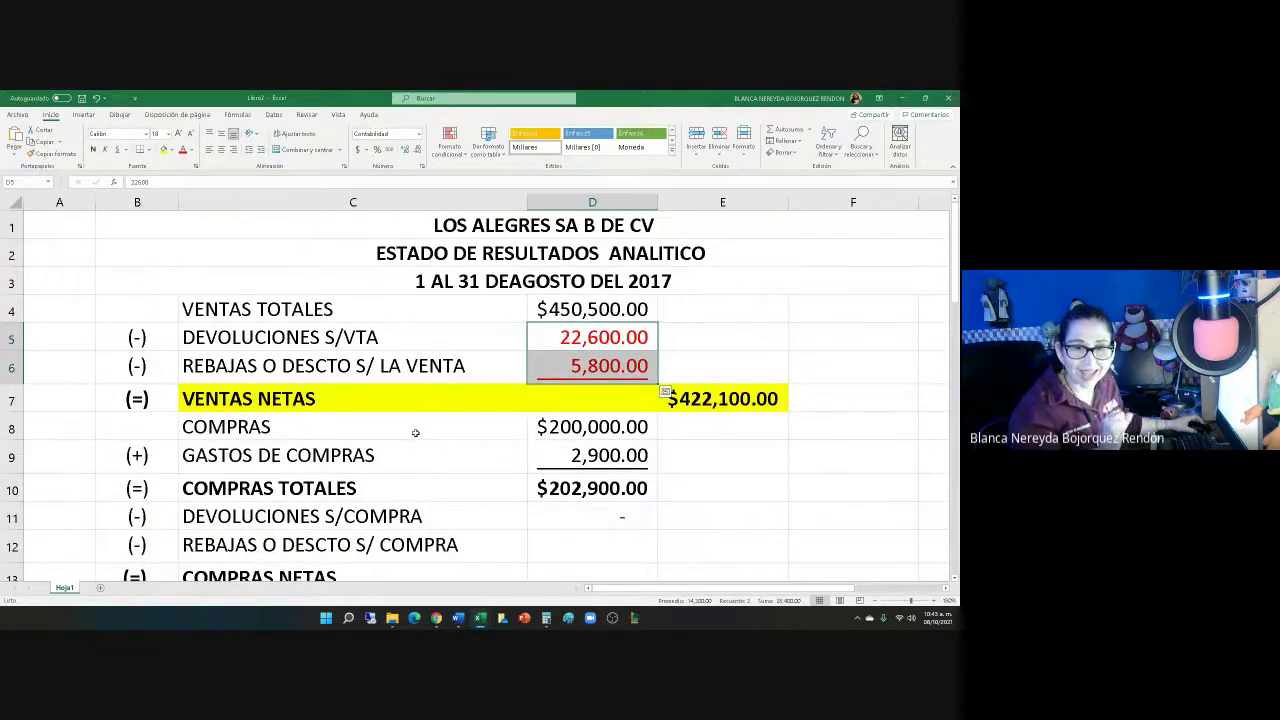
Select D12 for the purchase discounts, and highlight the Rebajas sobre compra row of the Word exercise in yellow
scroll(408, 452, "down", 2)
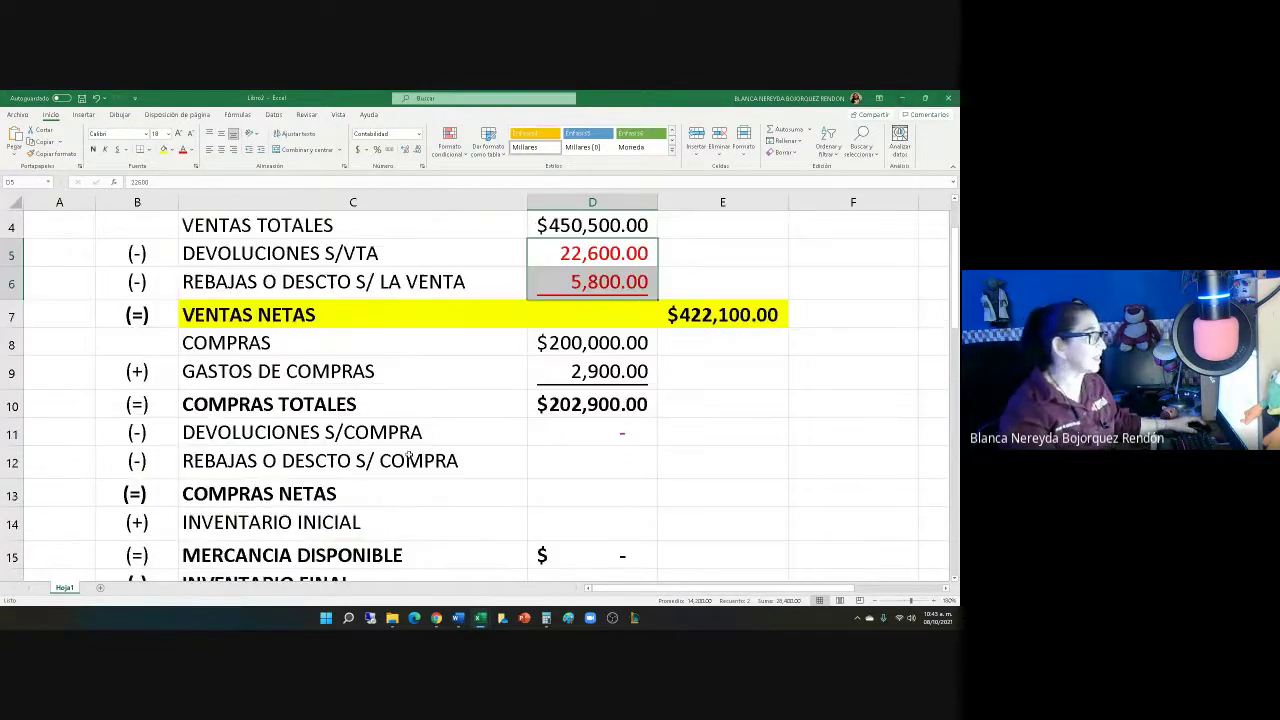
left_click(541, 374)
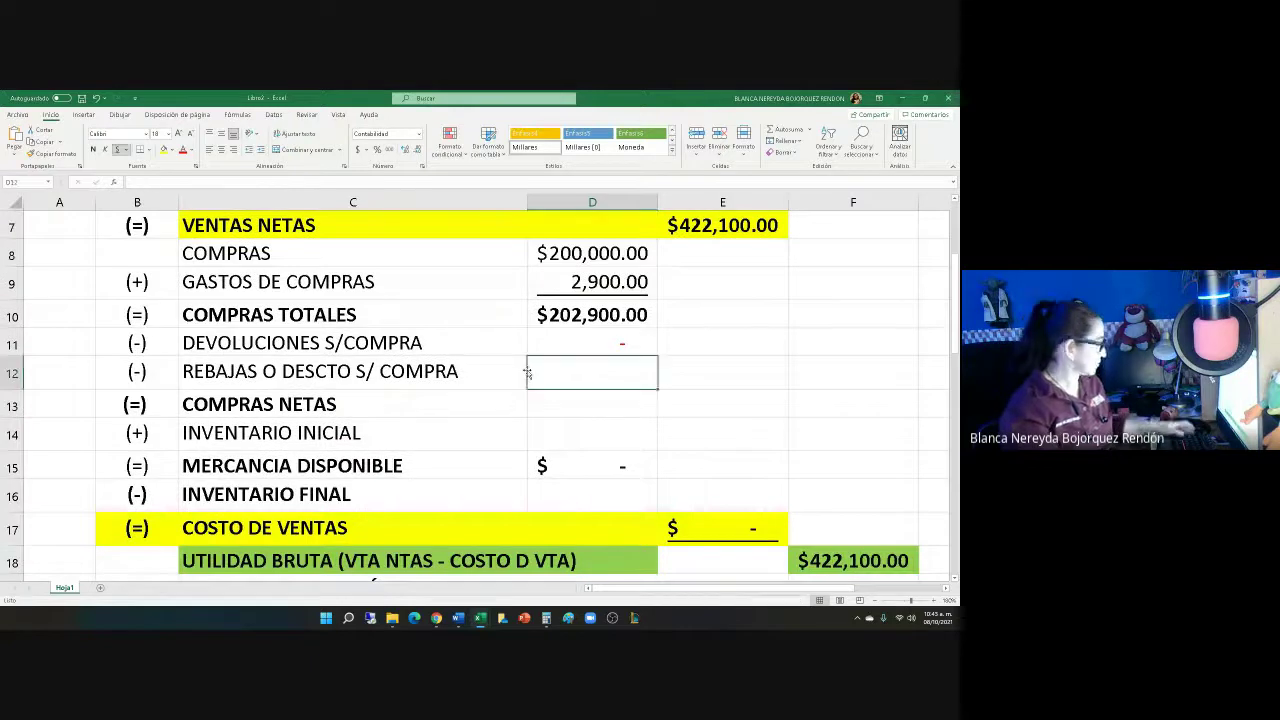
key("alt+Tab")
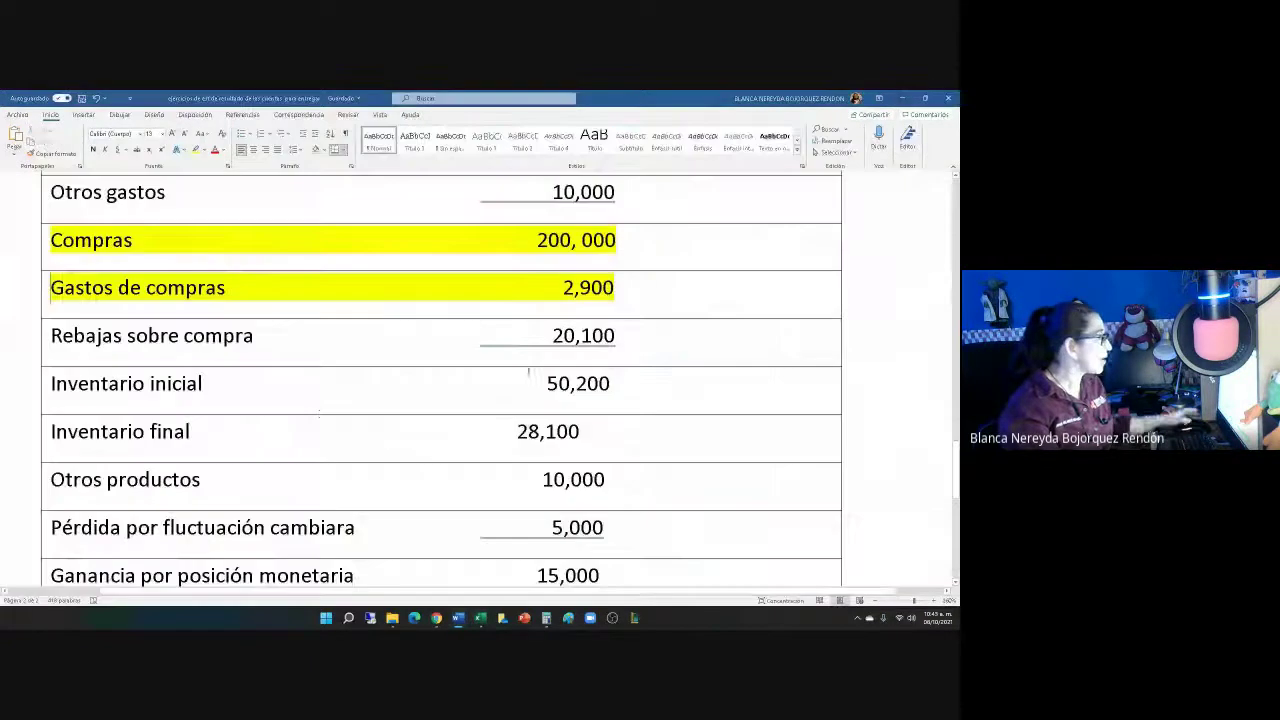
left_click(12, 335)
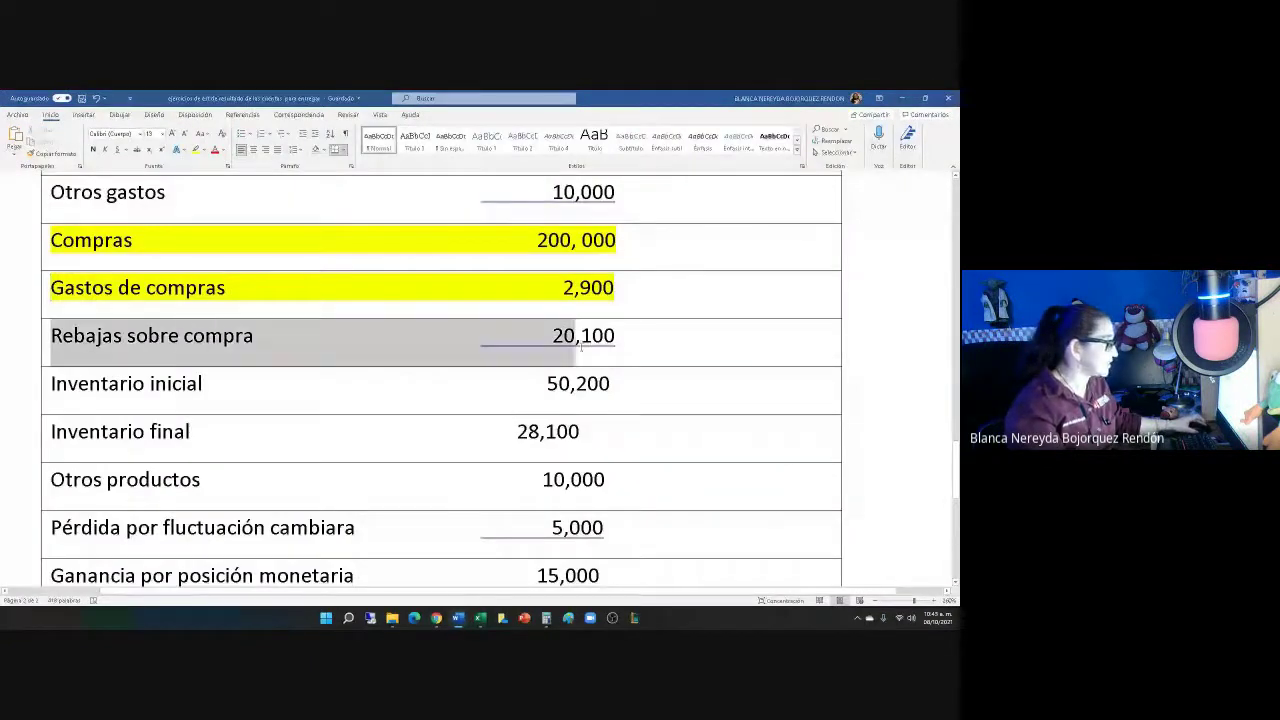
left_click(197, 151)
Return to Excel, enter 20100 as the purchase discounts in D12 and colour the amount red
key("alt+Tab")
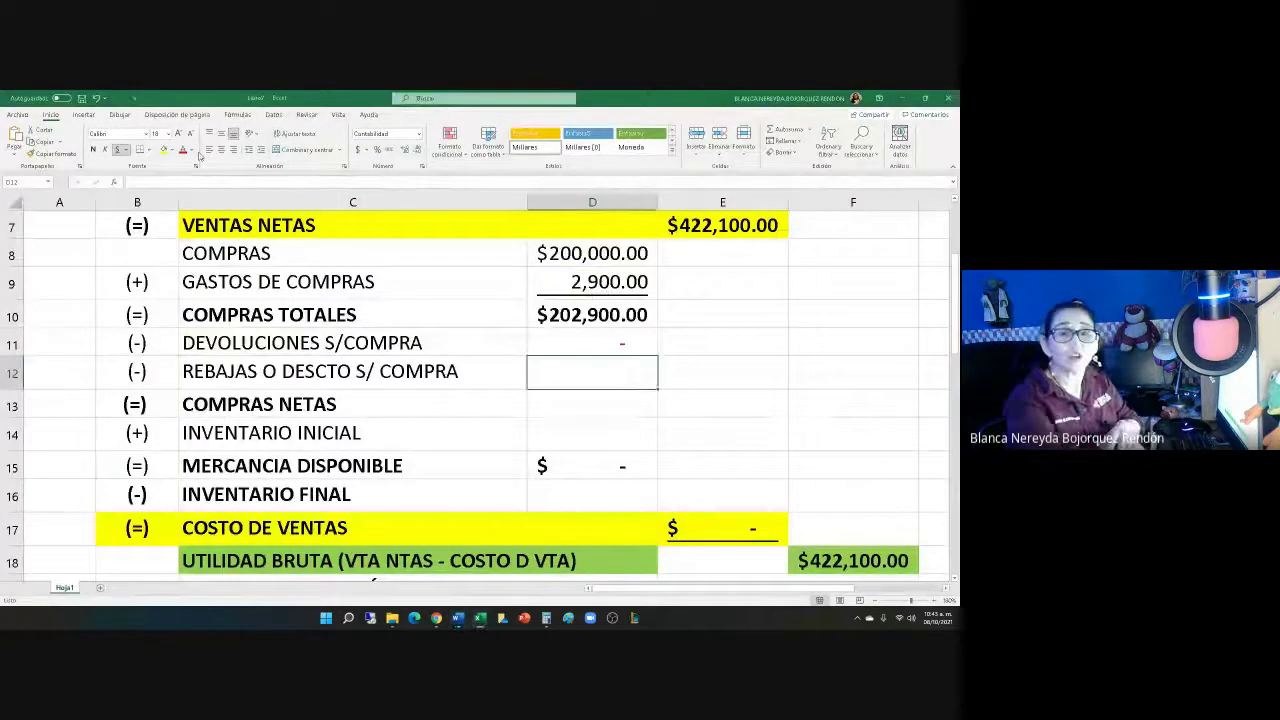
type("20100")
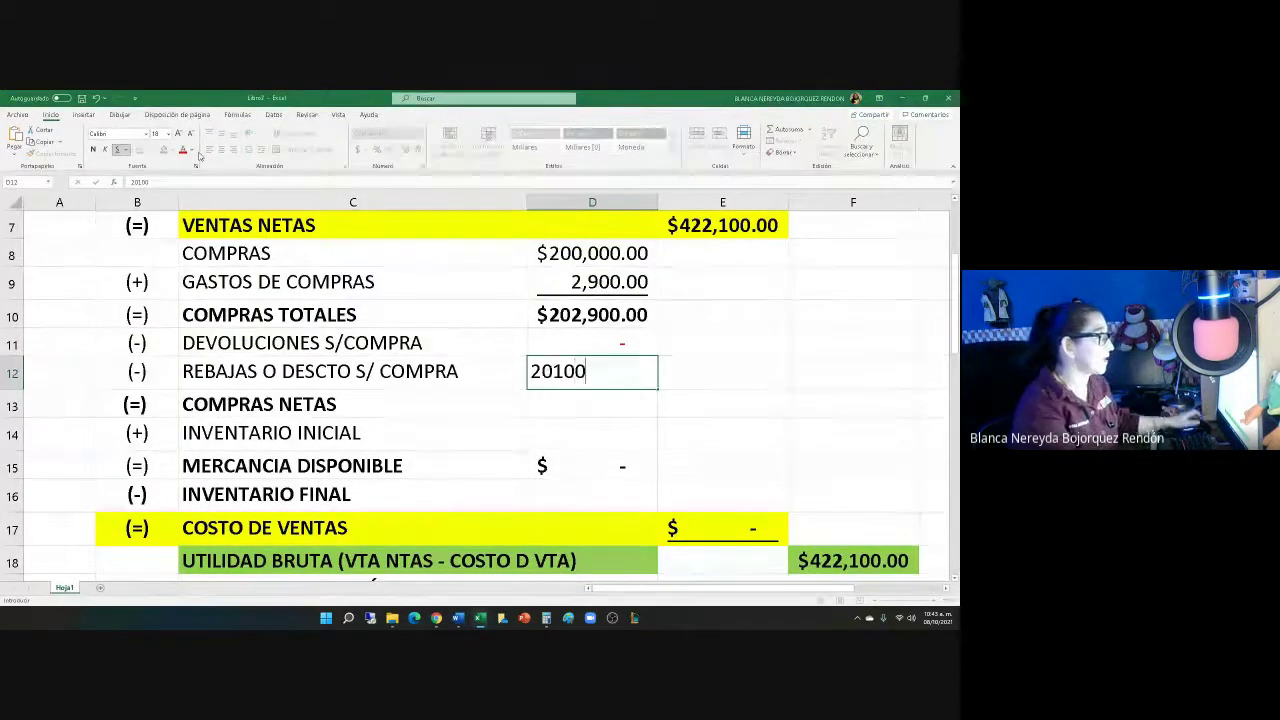
key("Return")
left_click(545, 372)
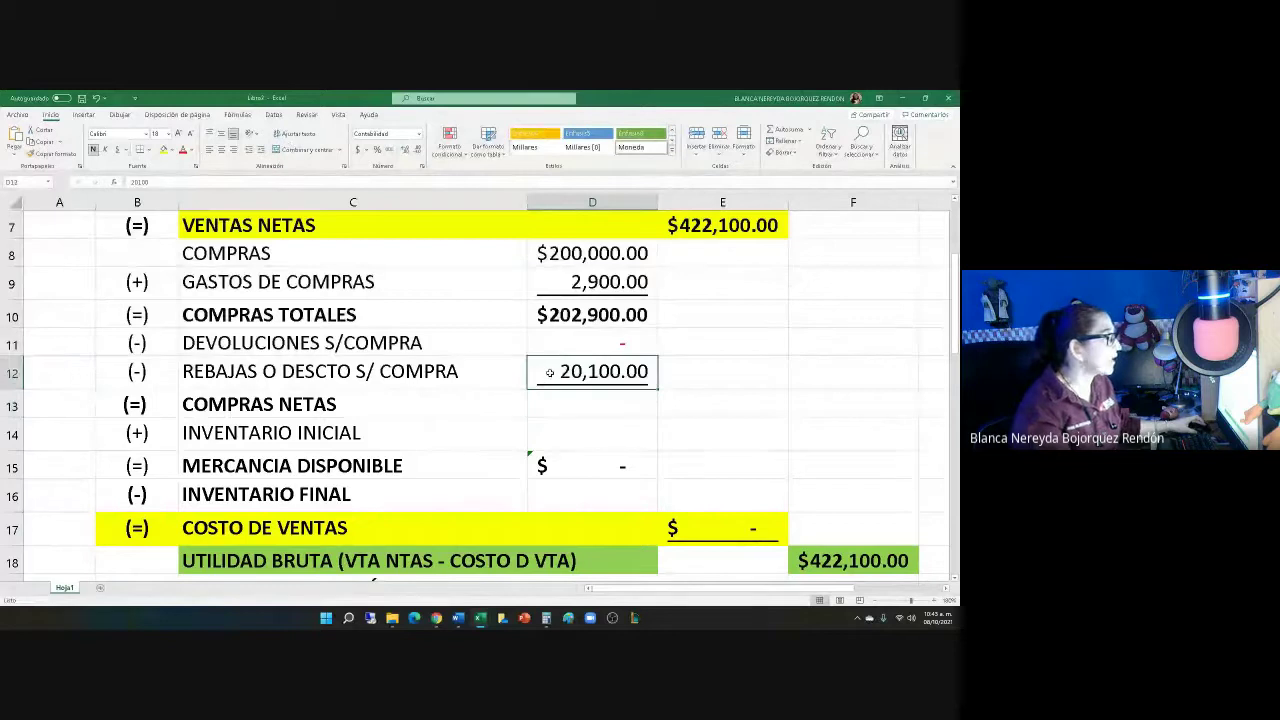
left_click(183, 150)
Enter the net purchases formula in D13 as total purchases minus returns minus discounts, =D10-D11-D12
left_click(580, 403)
type("=")
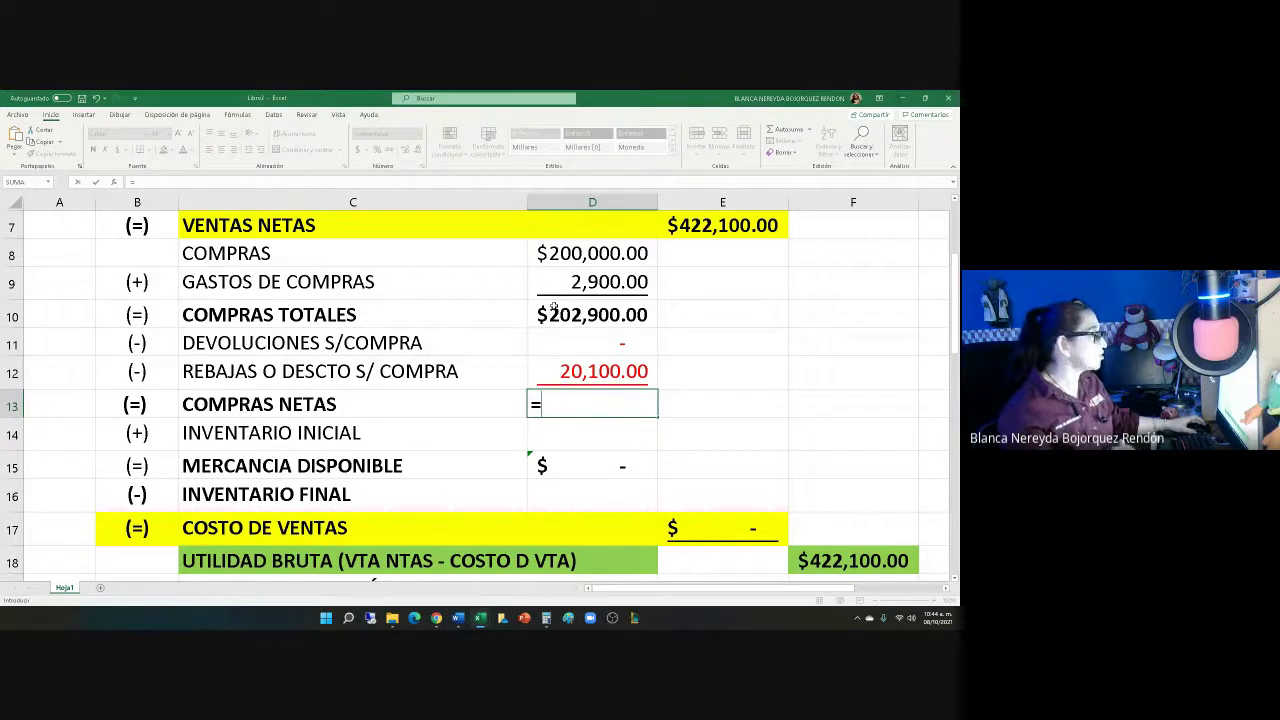
left_click(553, 308)
type("-")
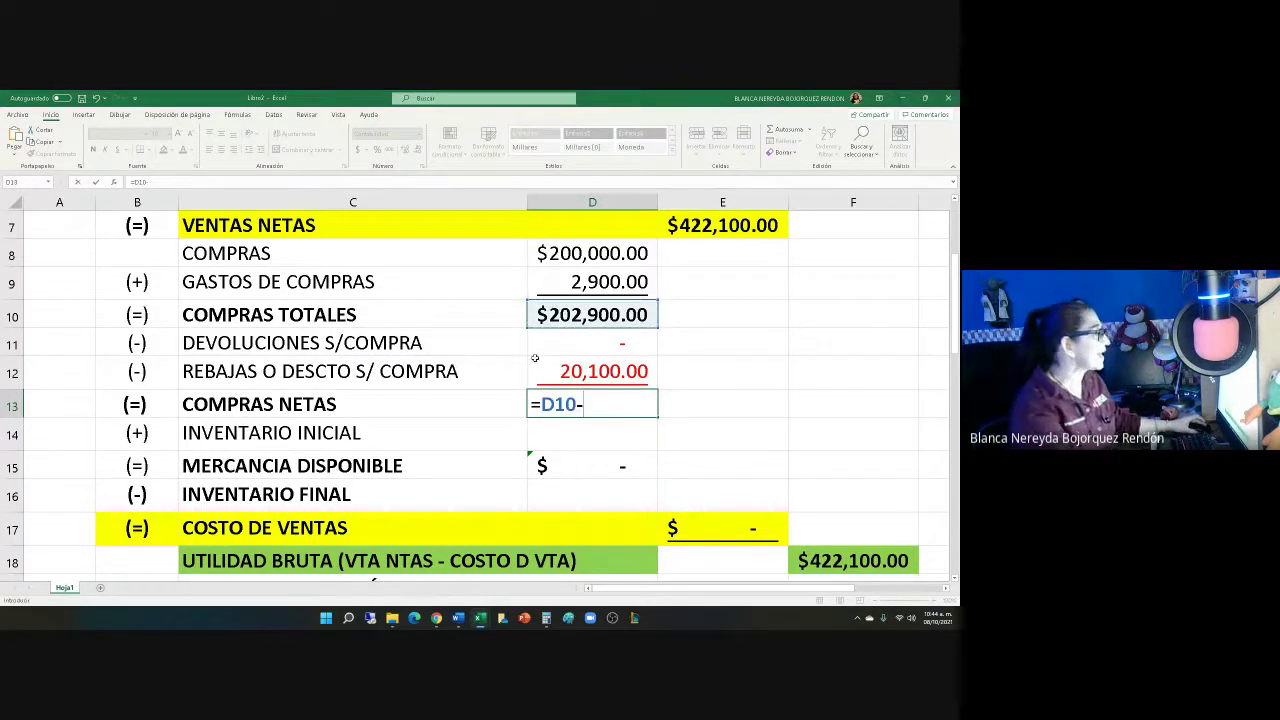
left_click(541, 348)
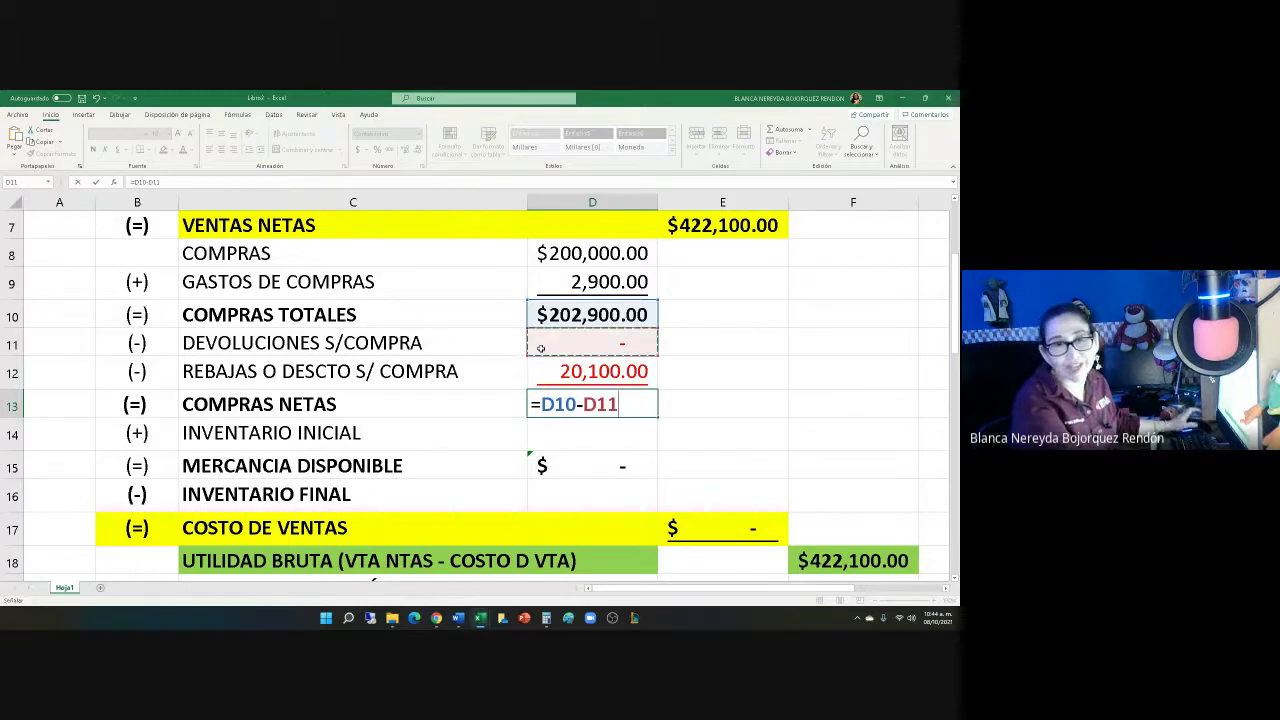
type("-")
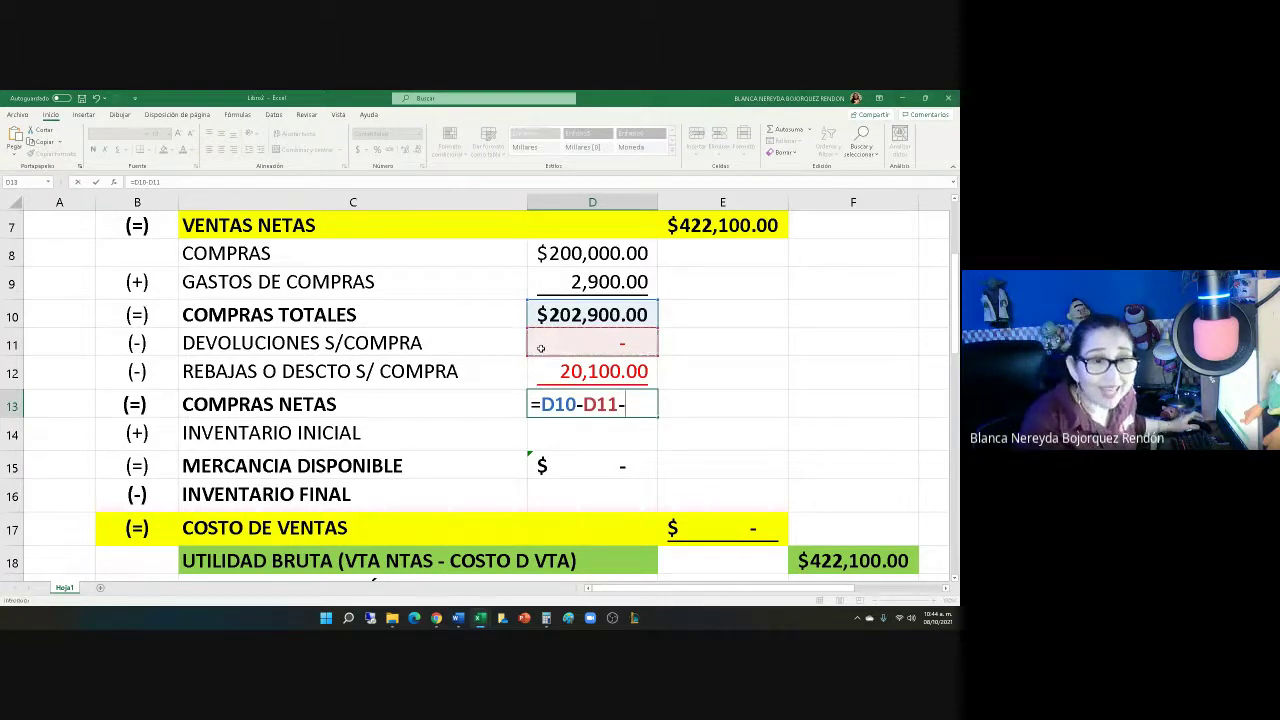
left_click(541, 372)
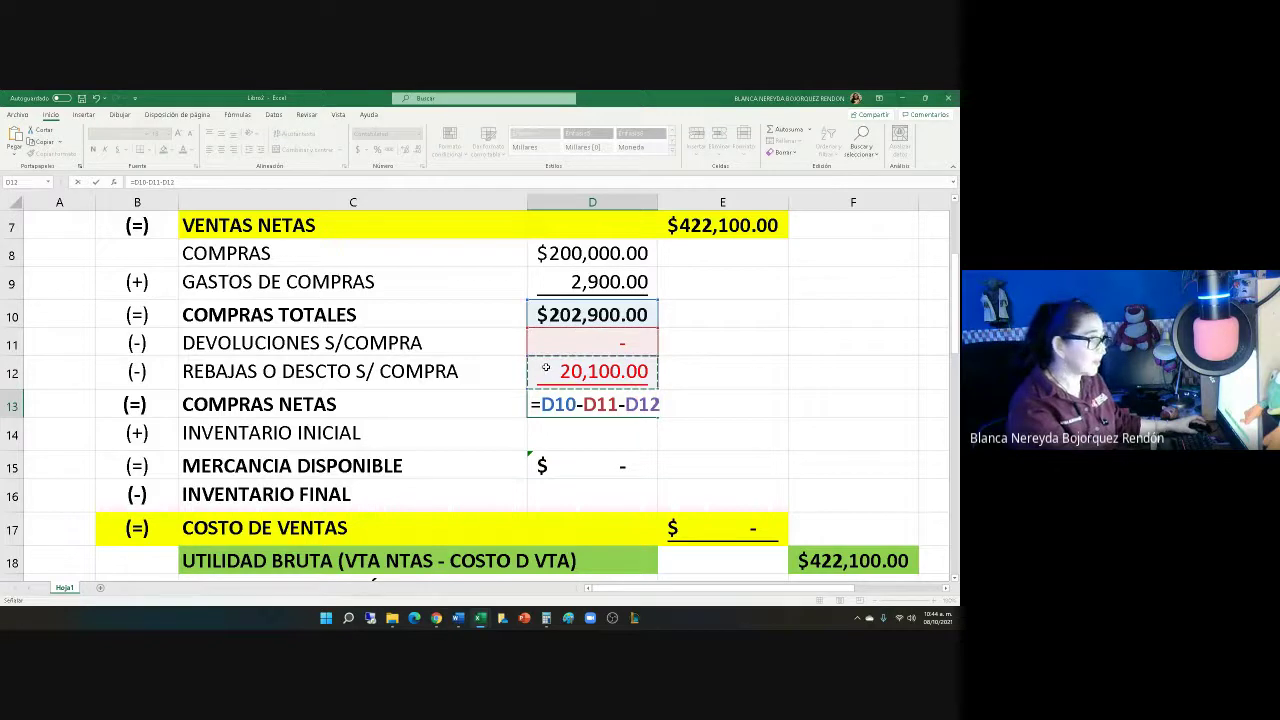
key("Return")
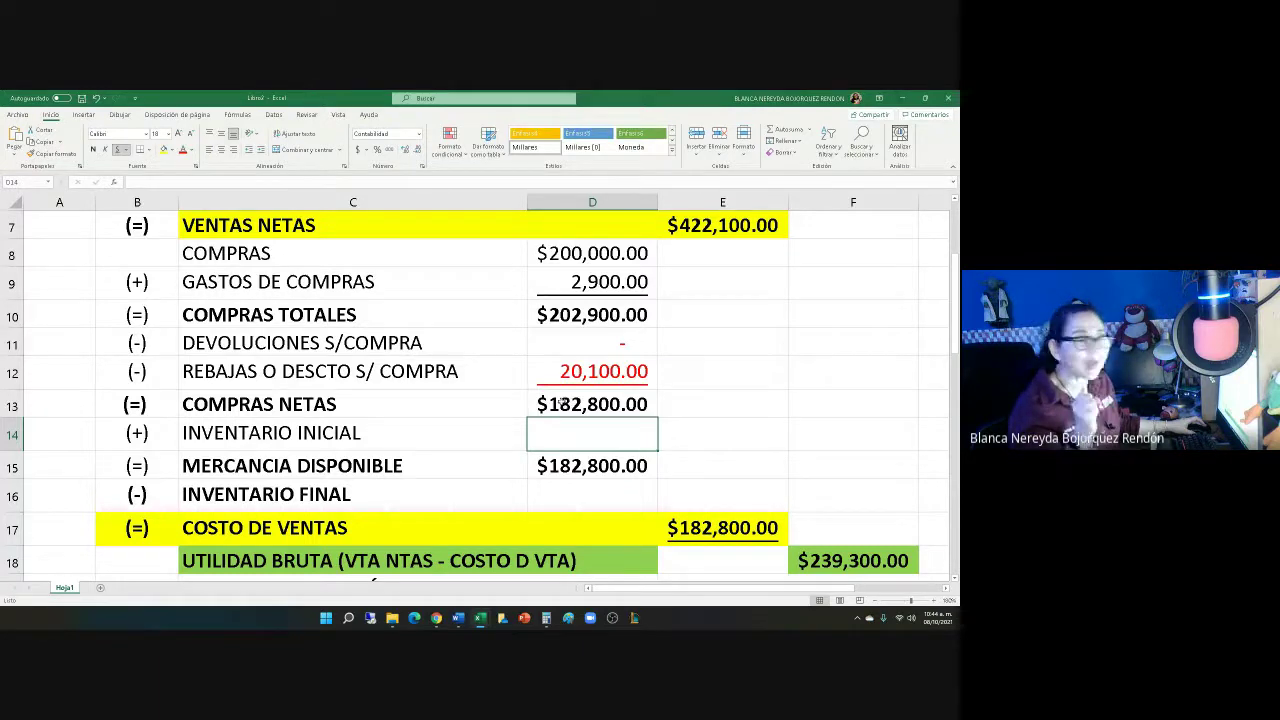
Try 0 as the purchase discounts in D12 to test the net purchases formula, and undo the entry
left_click(550, 370)
type("0")
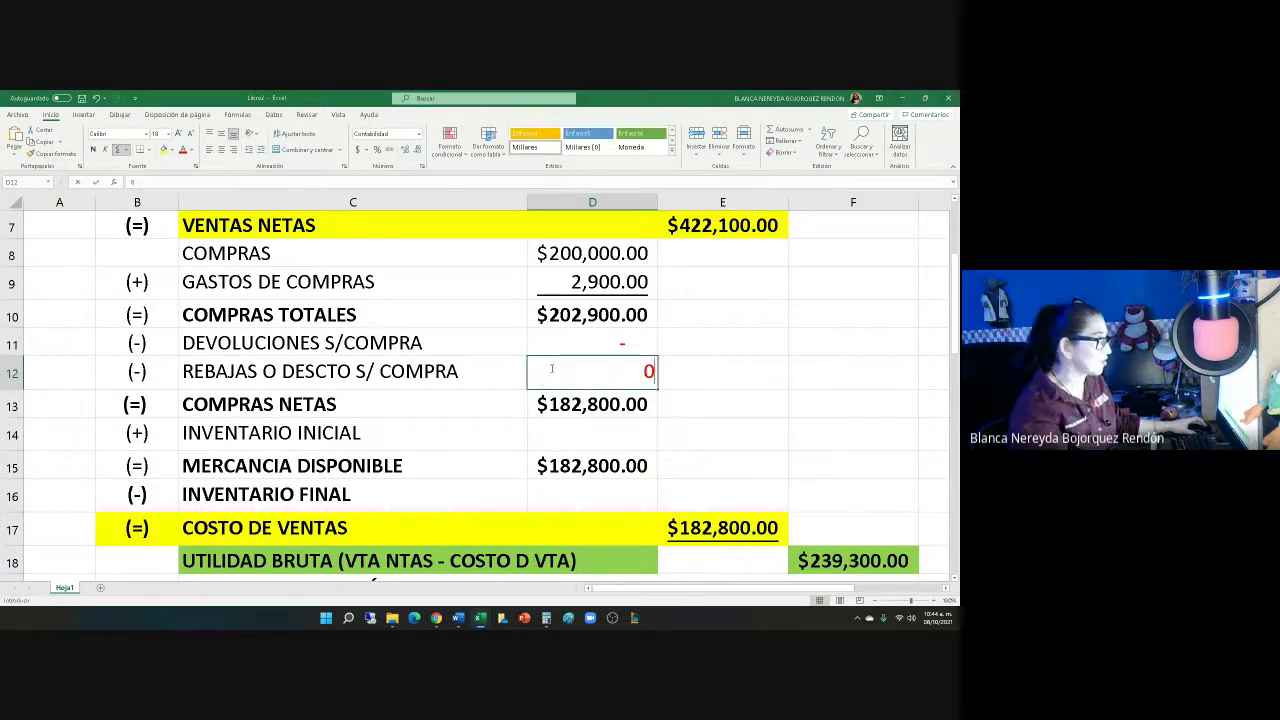
key("Return")
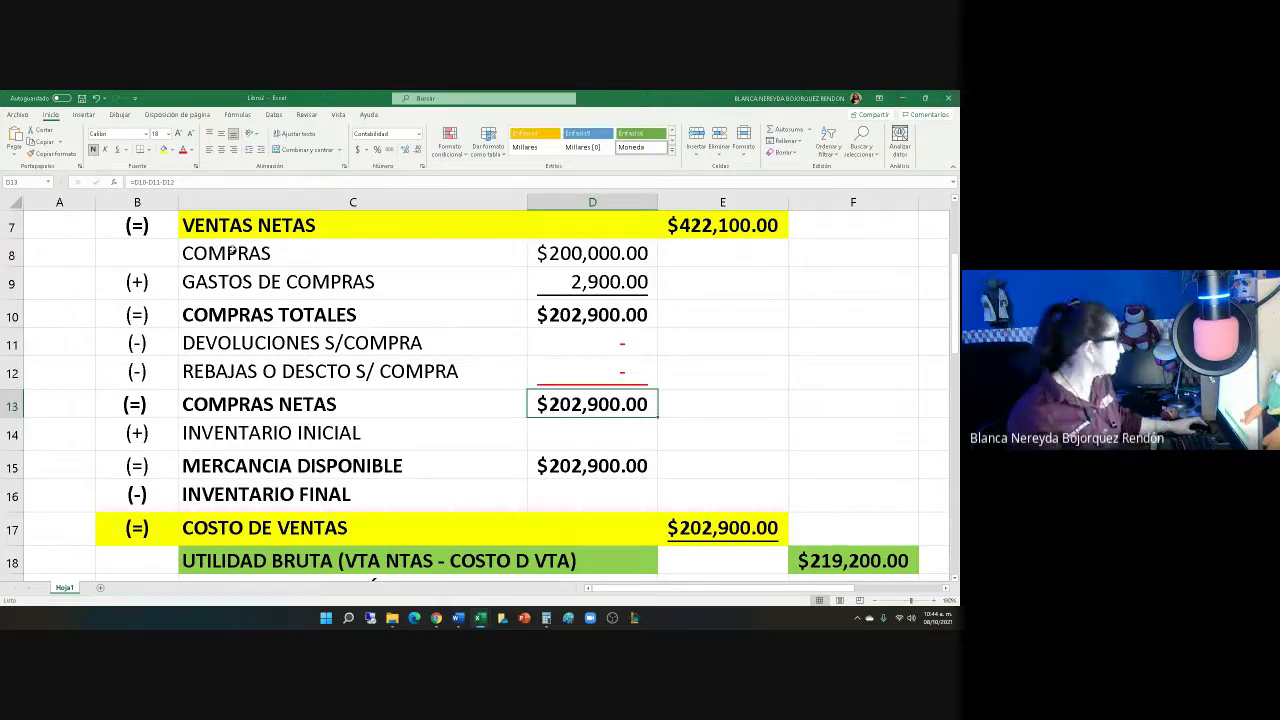
key("ctrl+z")
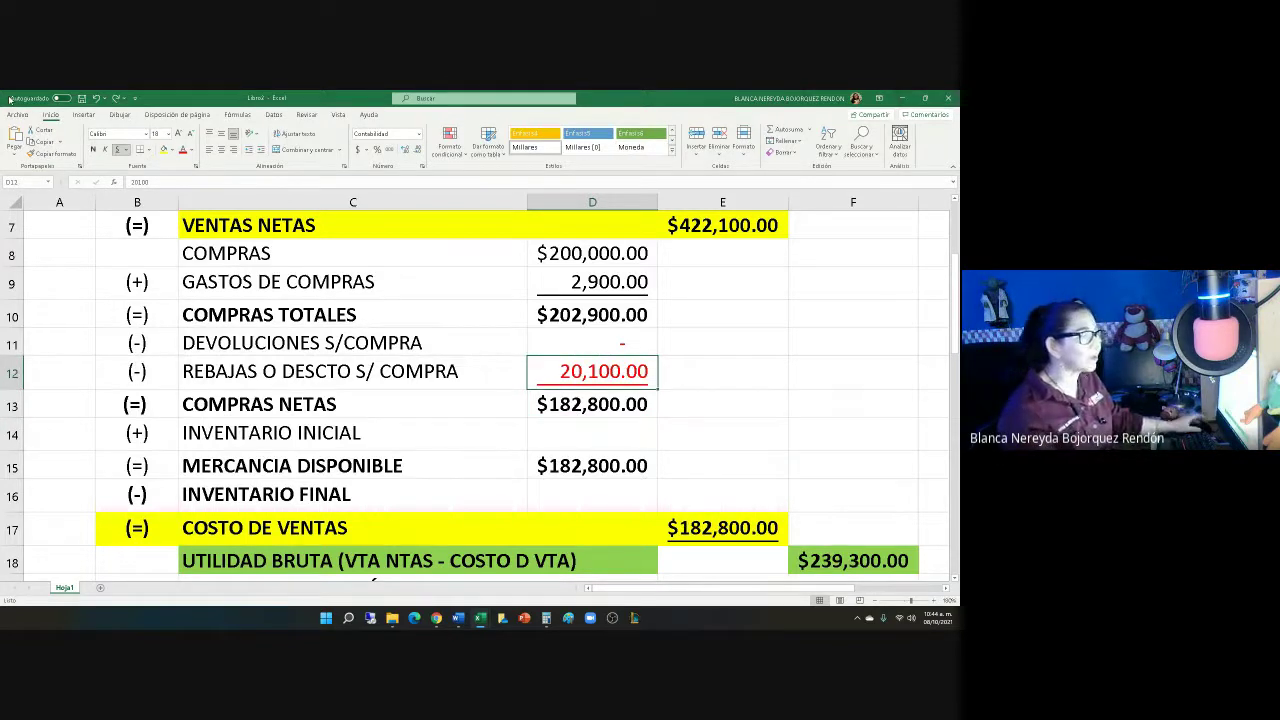
left_click(582, 404)
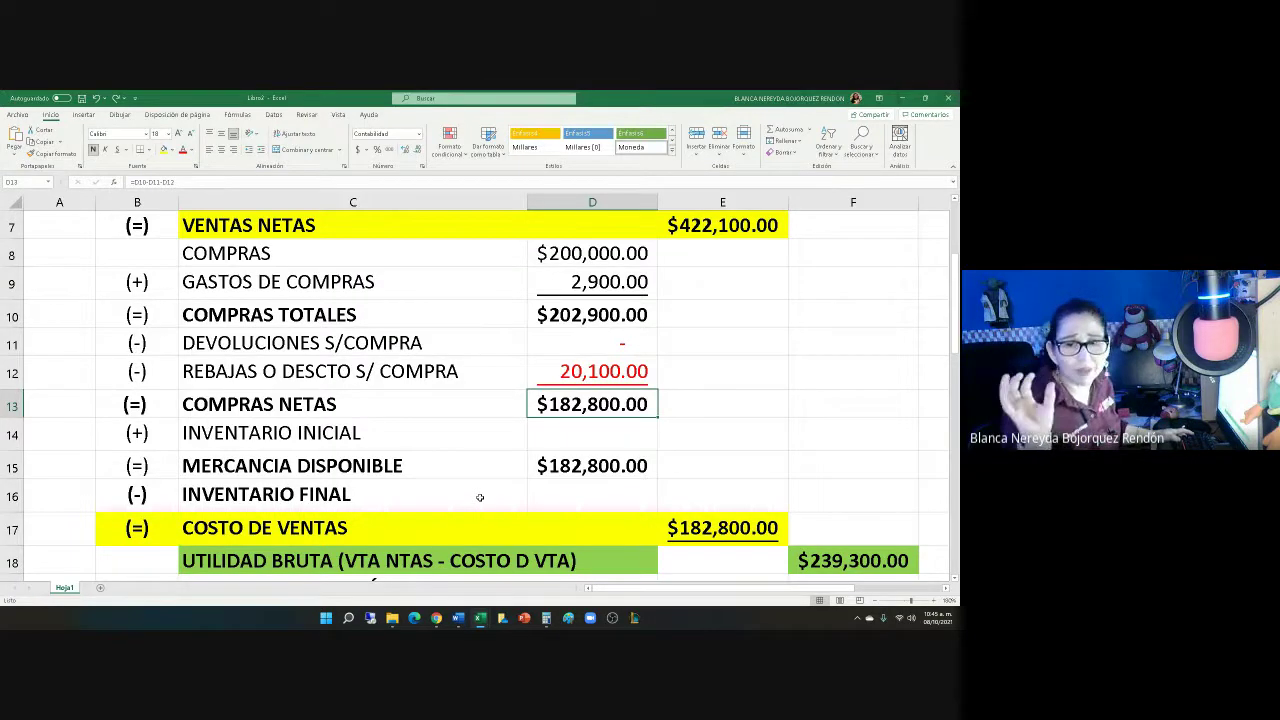
Switch to the Word exercise and highlight the Inventario inicial row, label and amount, in yellow
key("alt+Tab")
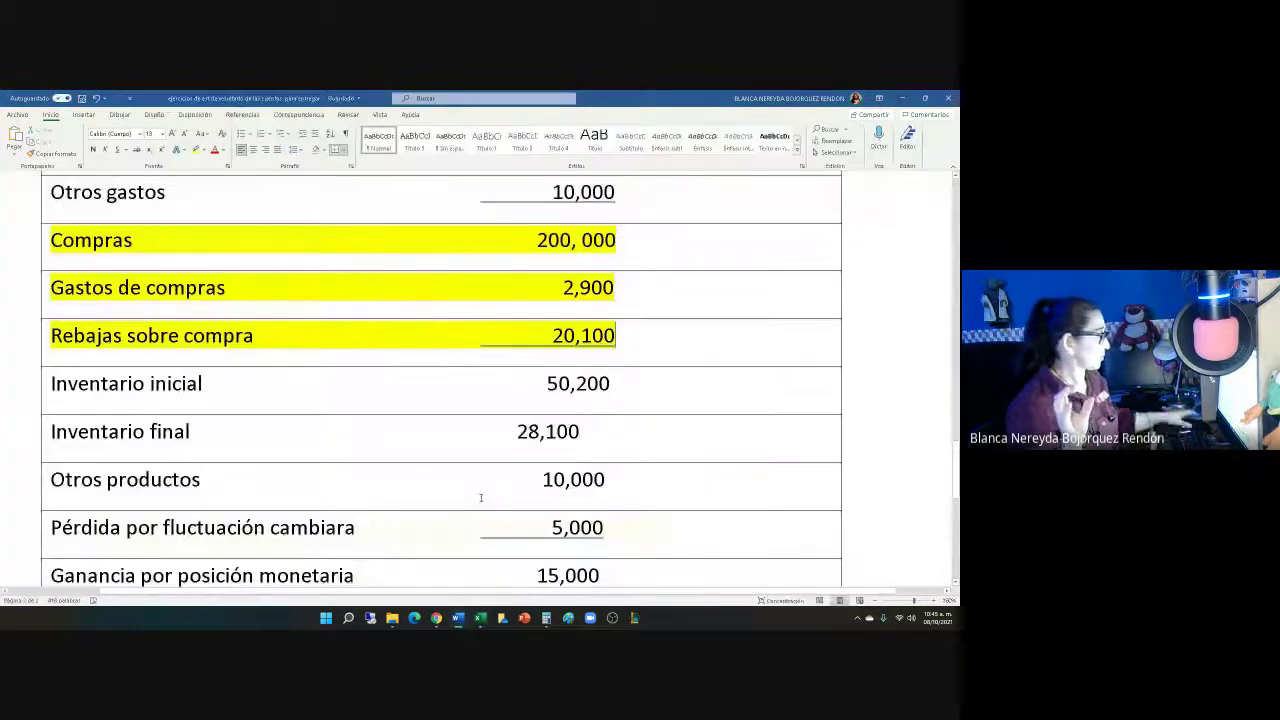
left_click(40, 390)
left_click(177, 150)
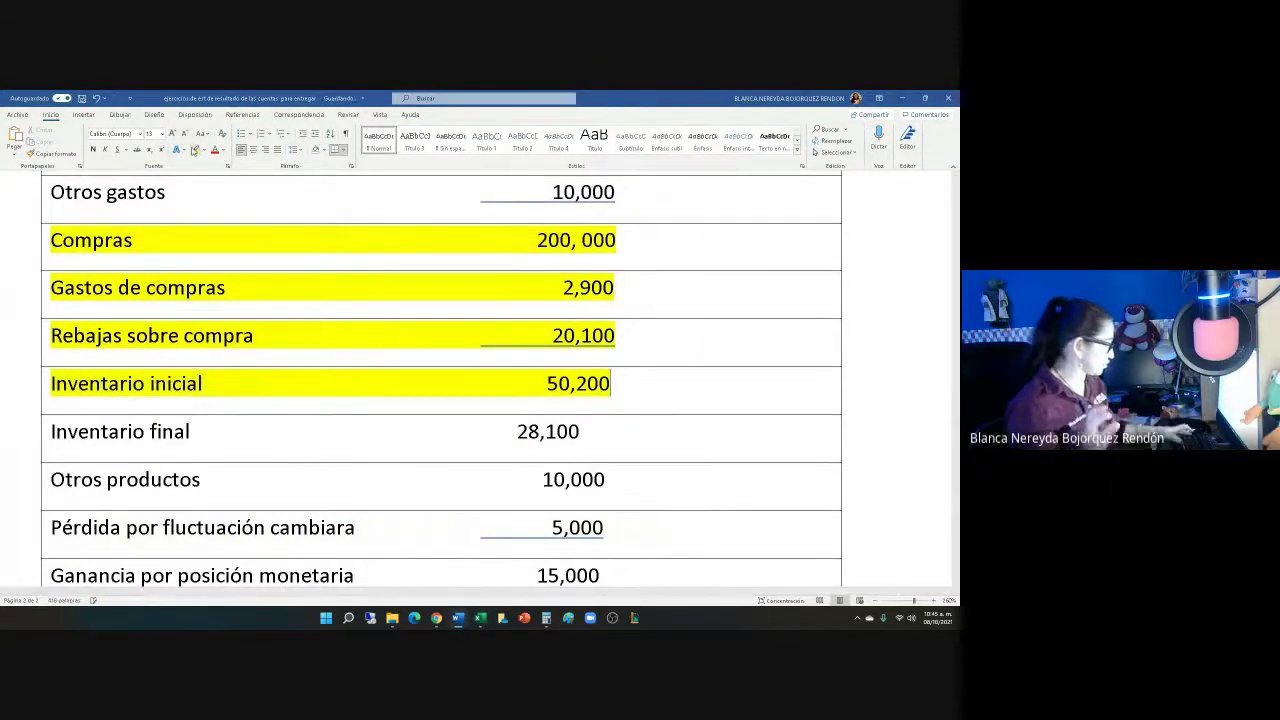
Return to Excel and enter 50,200 as the initial inventory in D14
key("alt+Tab")
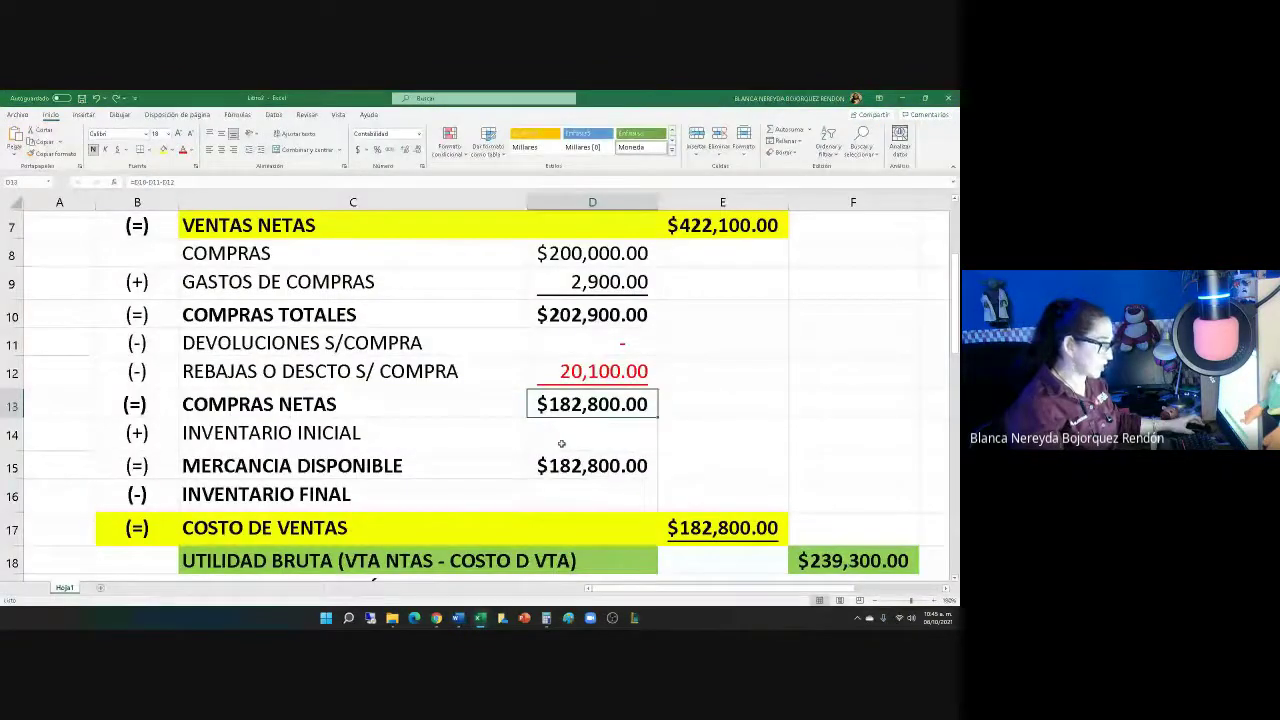
left_click(528, 440)
type("50,200")
key("Return")
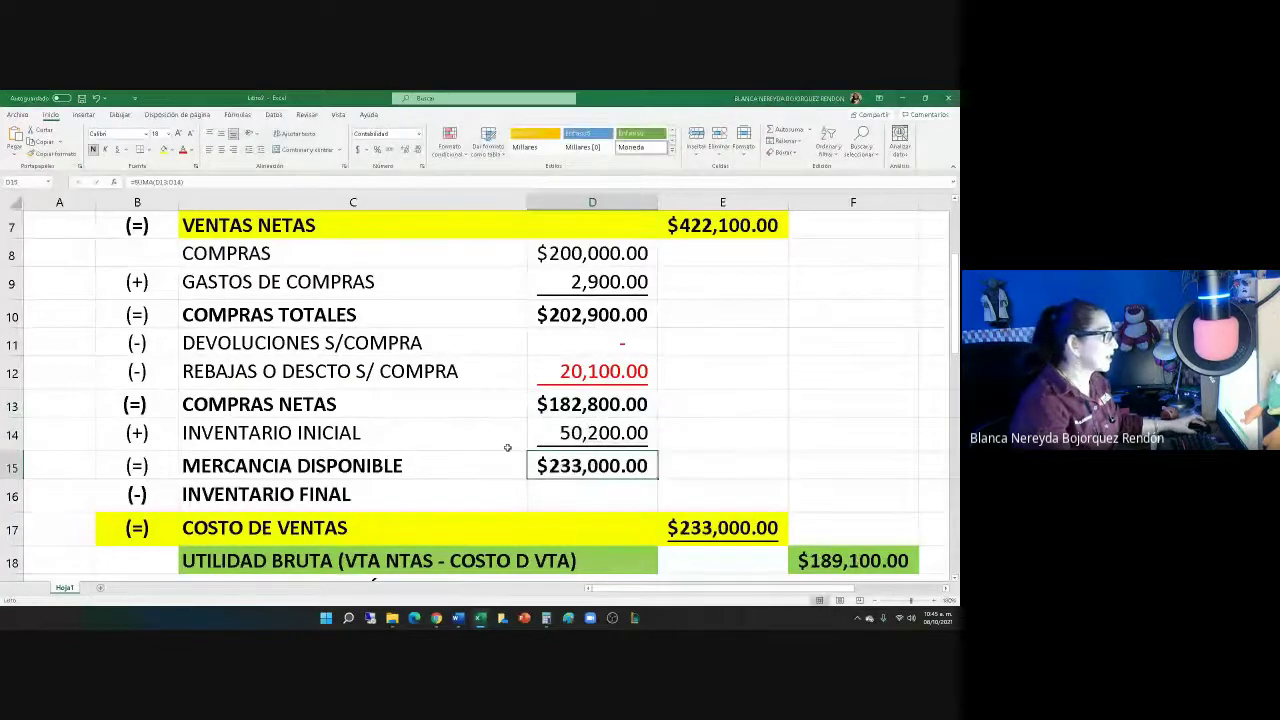
Try a red font on the initial inventory amount in D14, and set it back to the automatic color
left_click(183, 150)
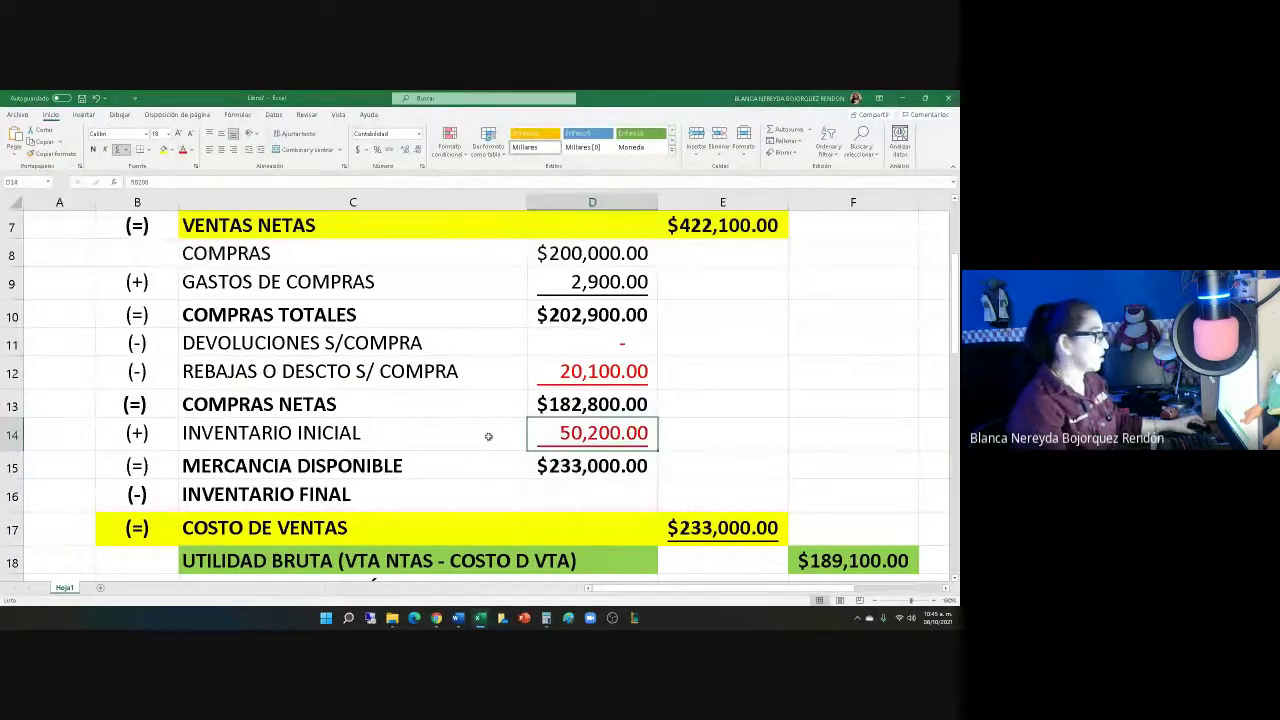
left_click(552, 466)
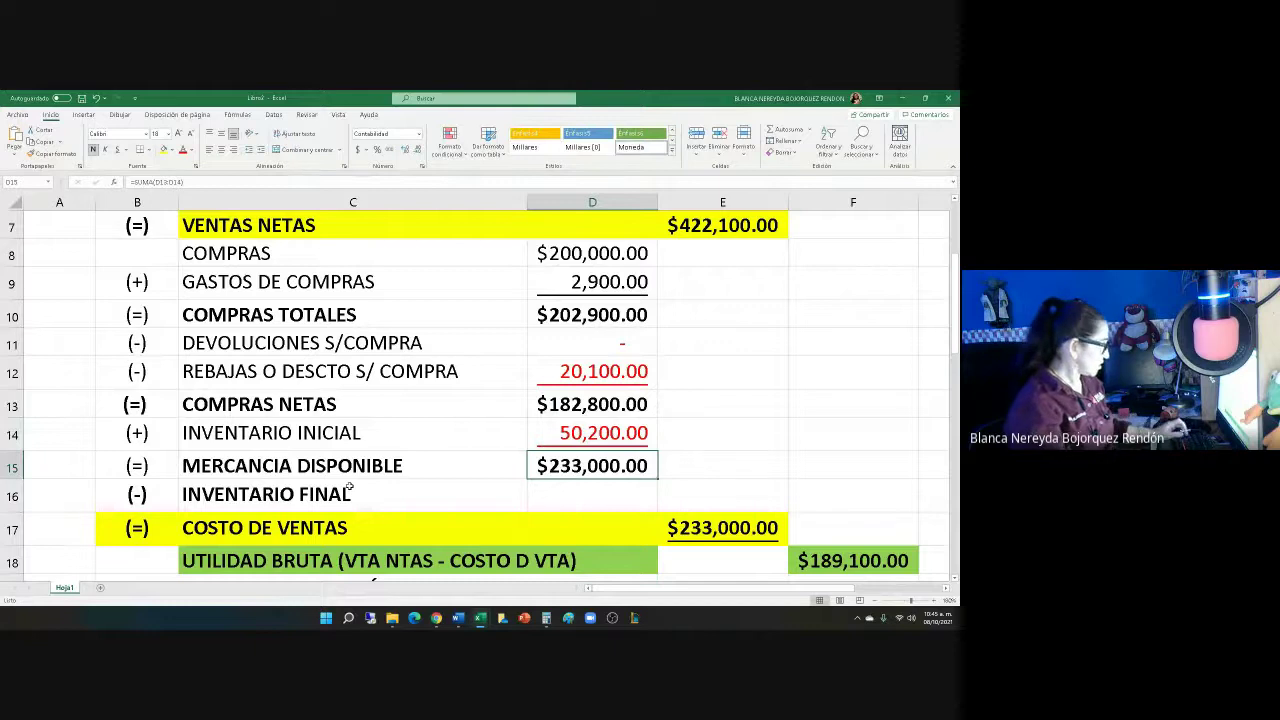
left_click(566, 440)
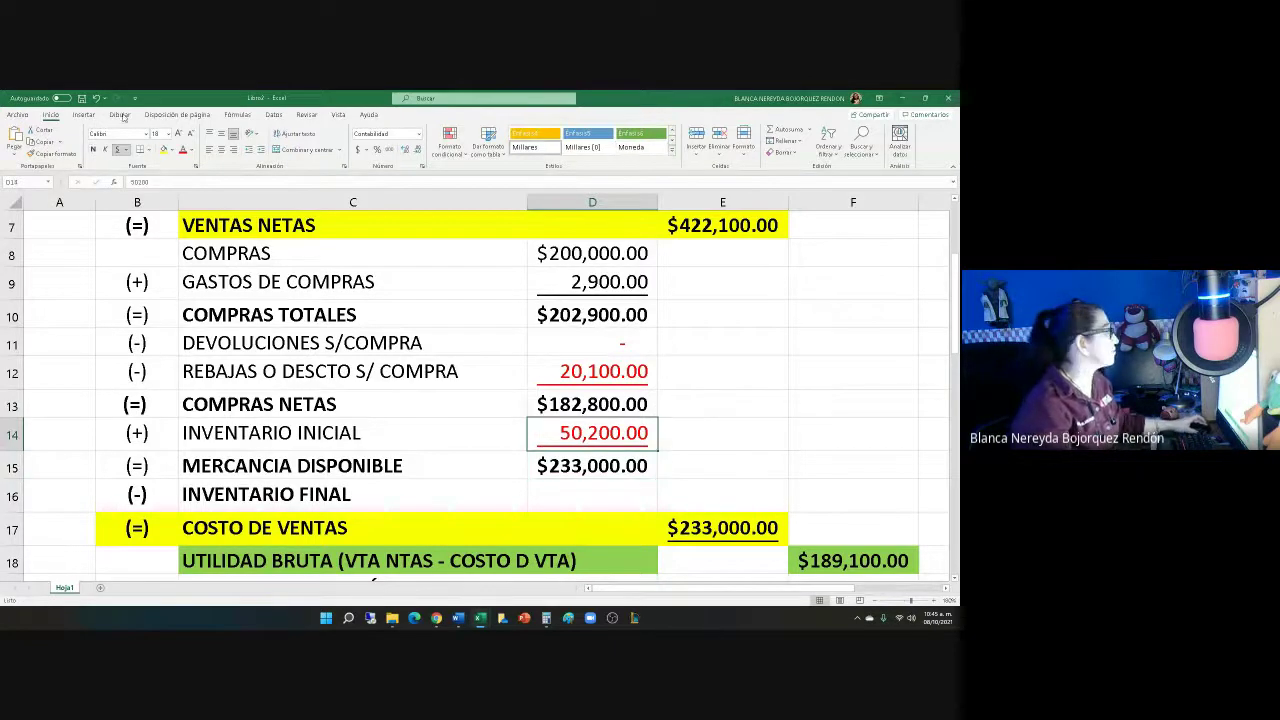
left_click(190, 150)
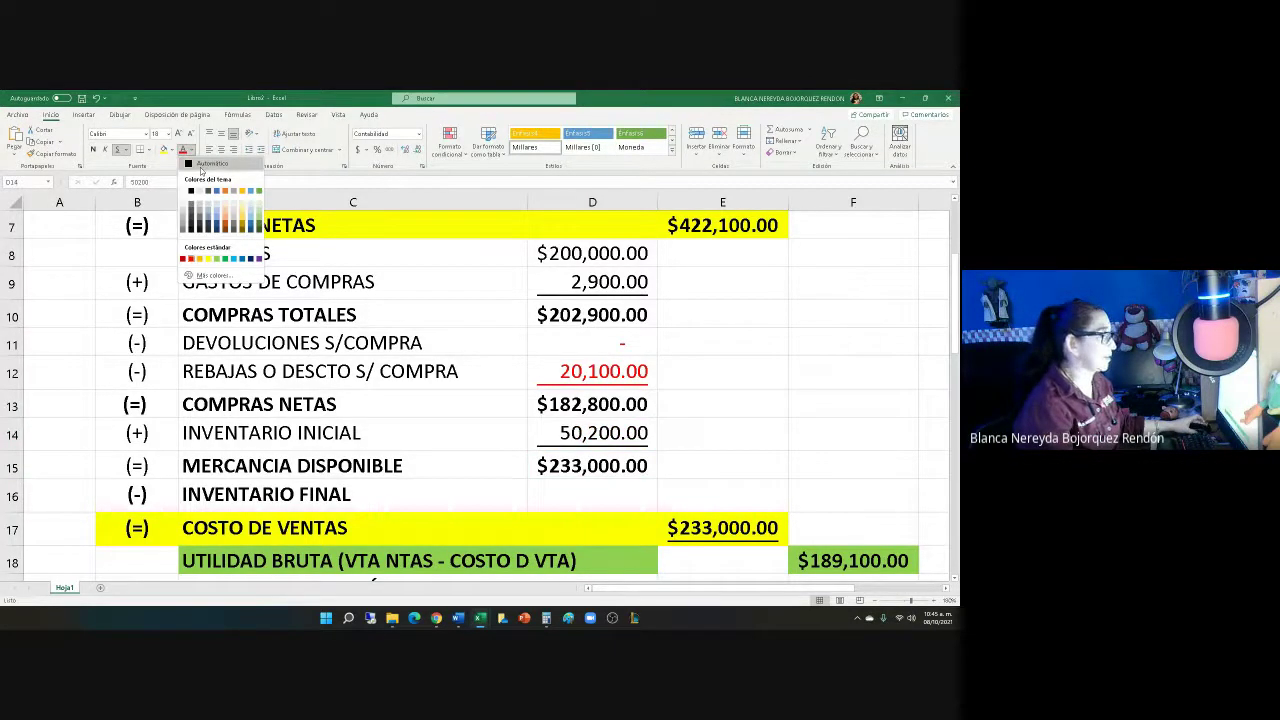
left_click(200, 168)
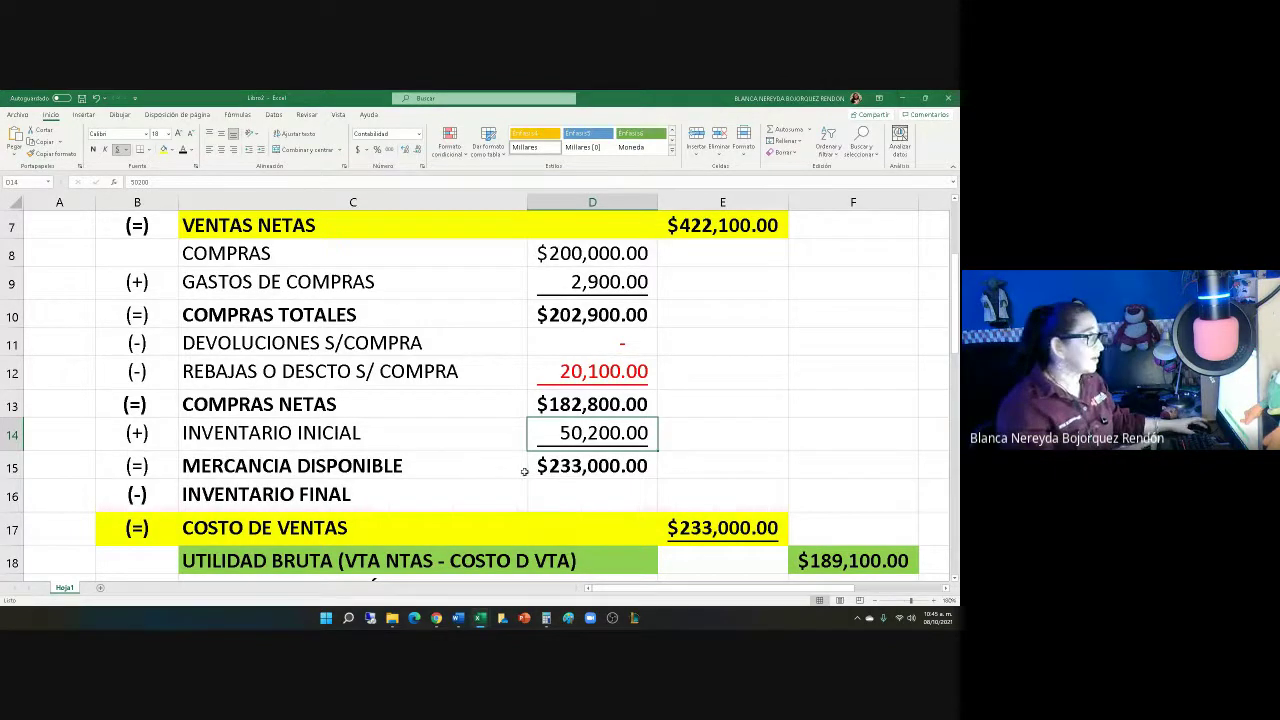
left_click(565, 466)
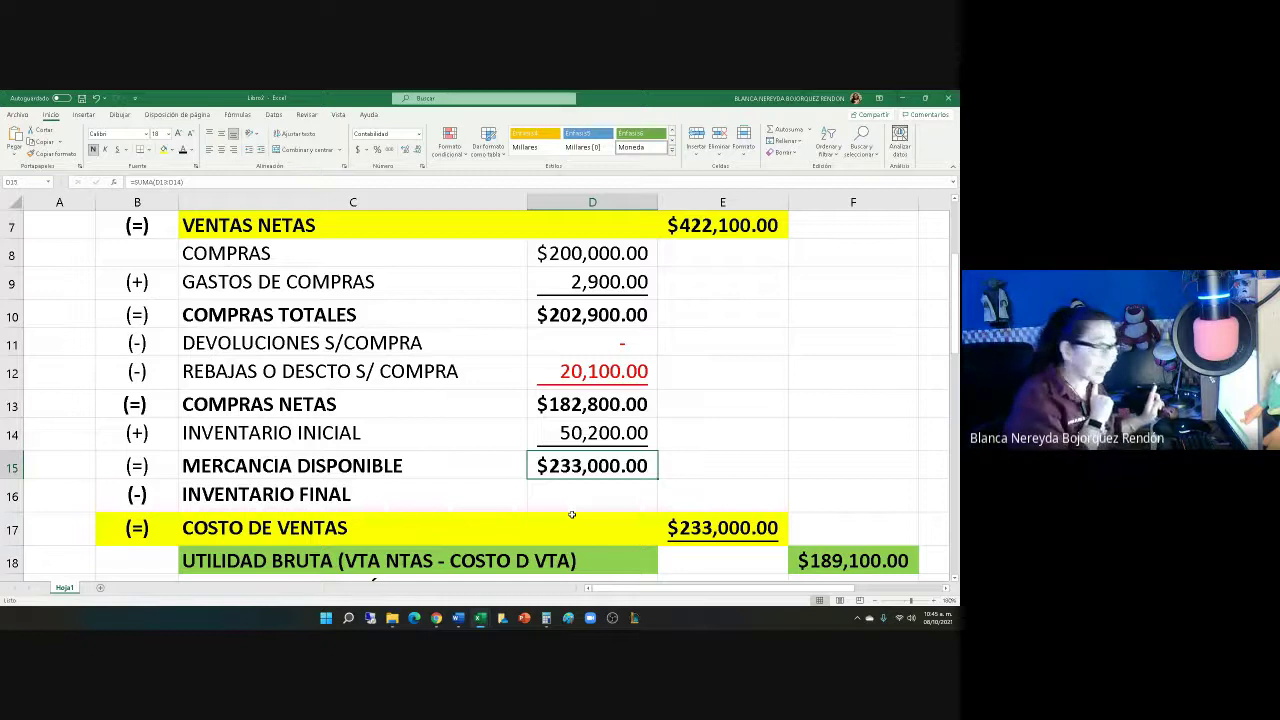
Switch to the Word exercise and highlight the Inventario final row, label and amount, in yellow
key("alt+Tab")
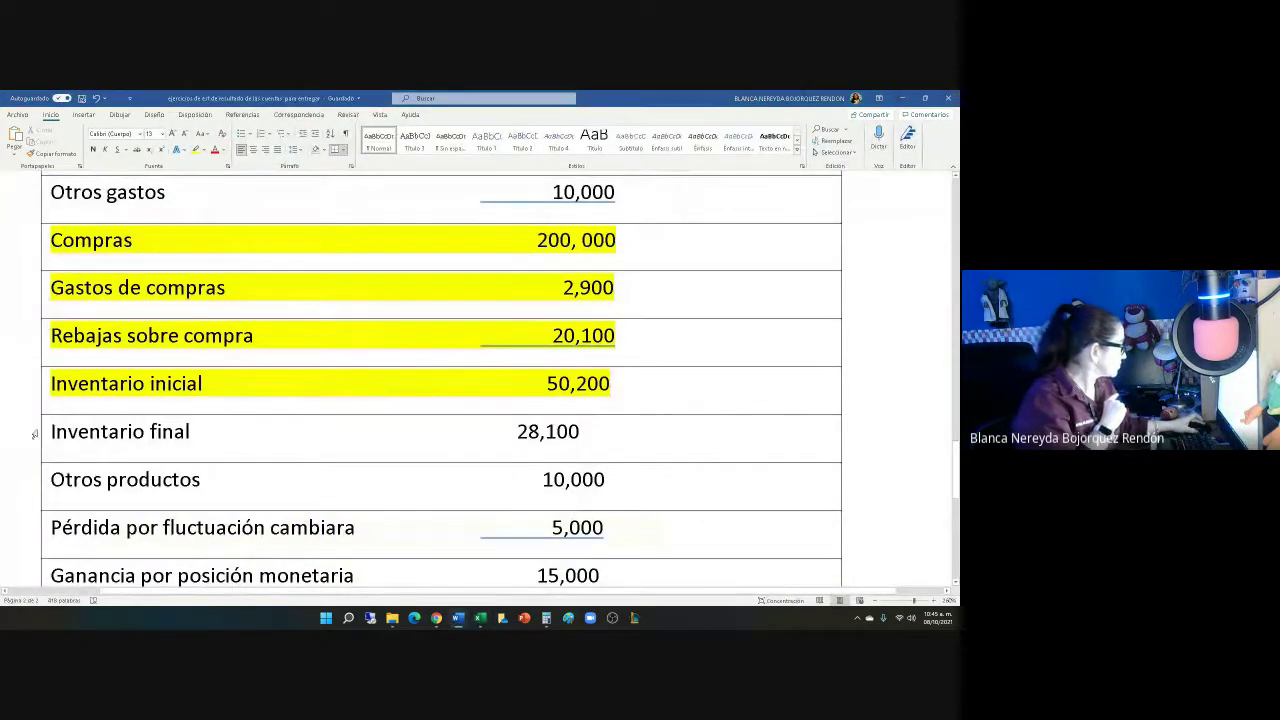
left_click_drag(52, 431, 595, 440)
left_click(196, 150)
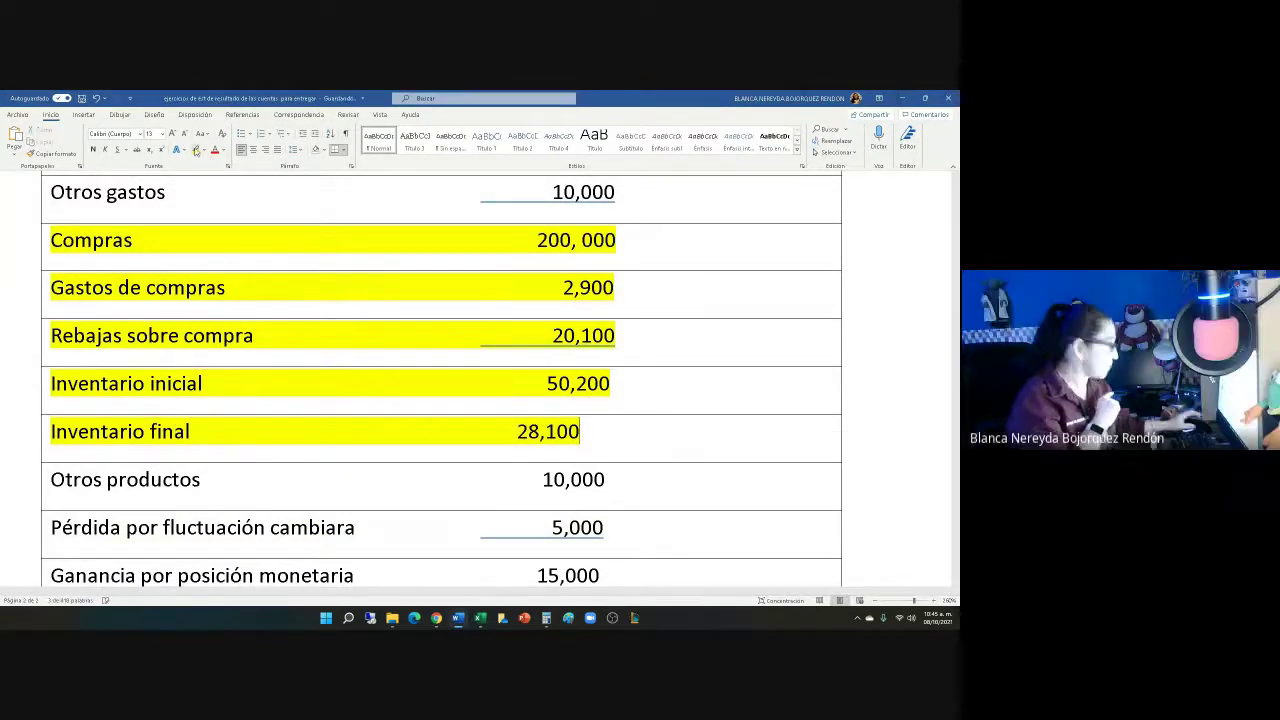
Return to Excel, enter 28,100 as the final inventory in D16 and color the amount red
key("alt+Tab")
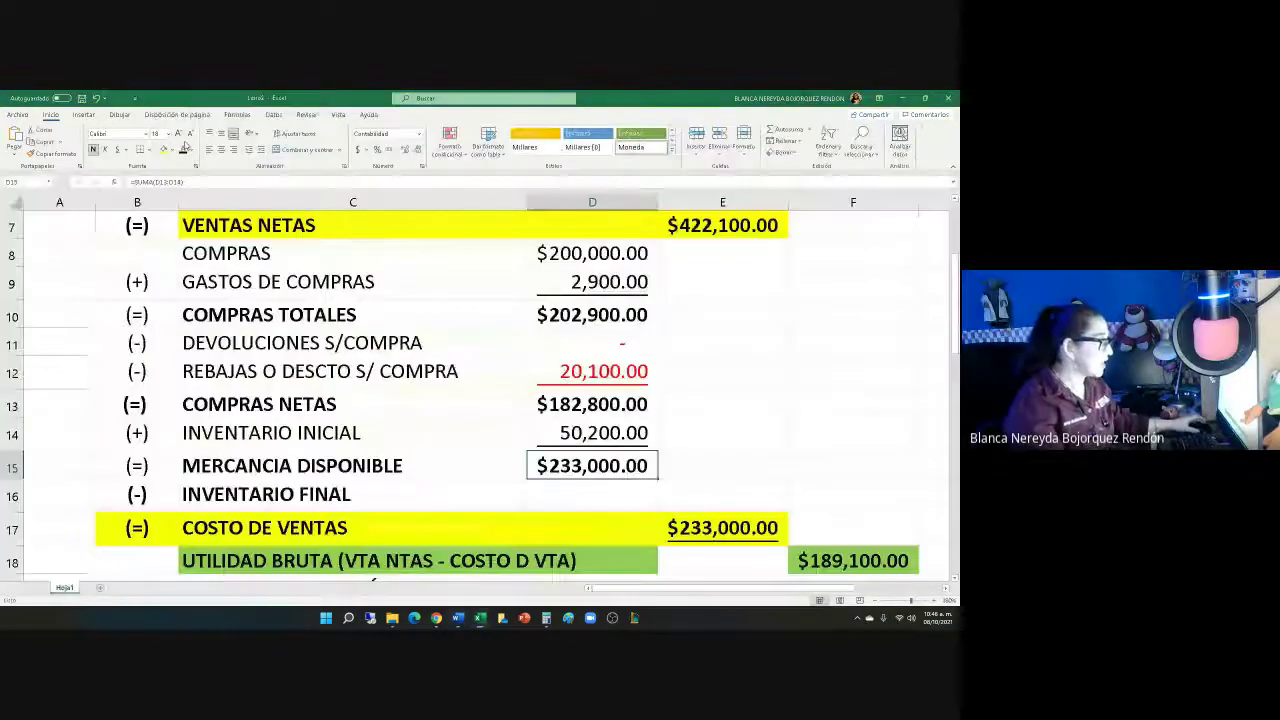
left_click(545, 495)
type("28,100")
key("ctrl+Return")
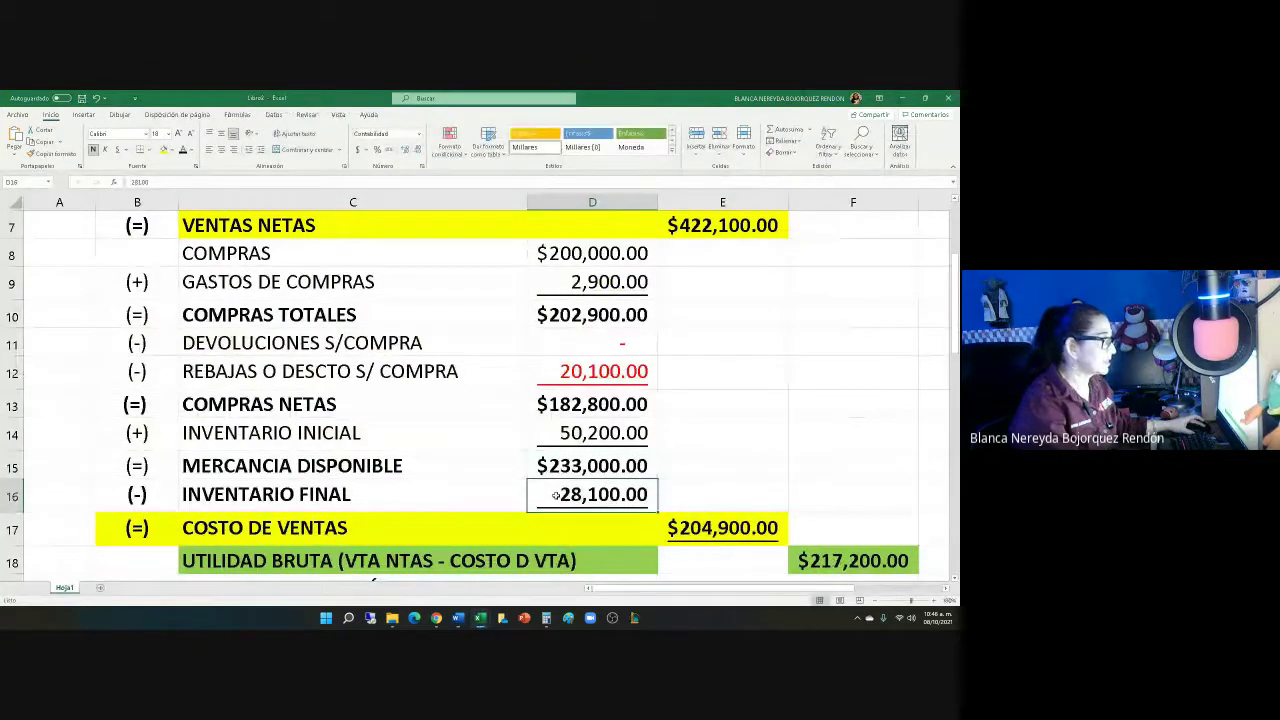
left_click(190, 150)
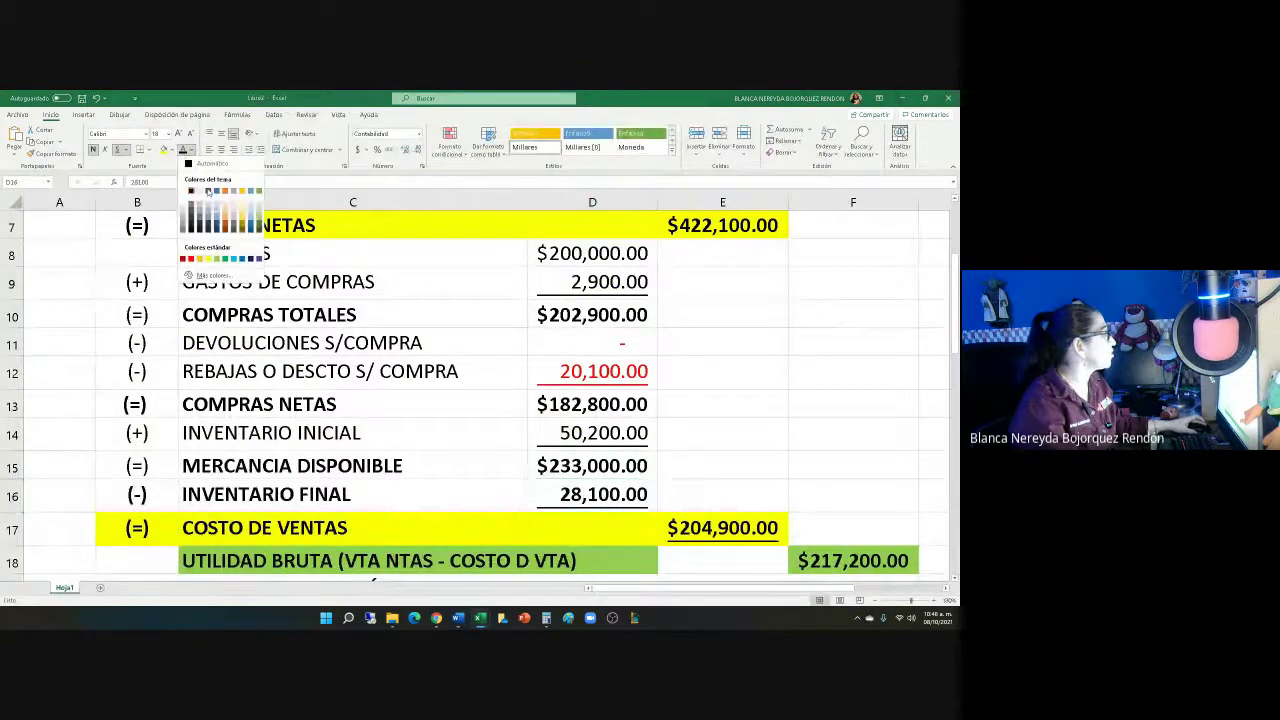
left_click(184, 259)
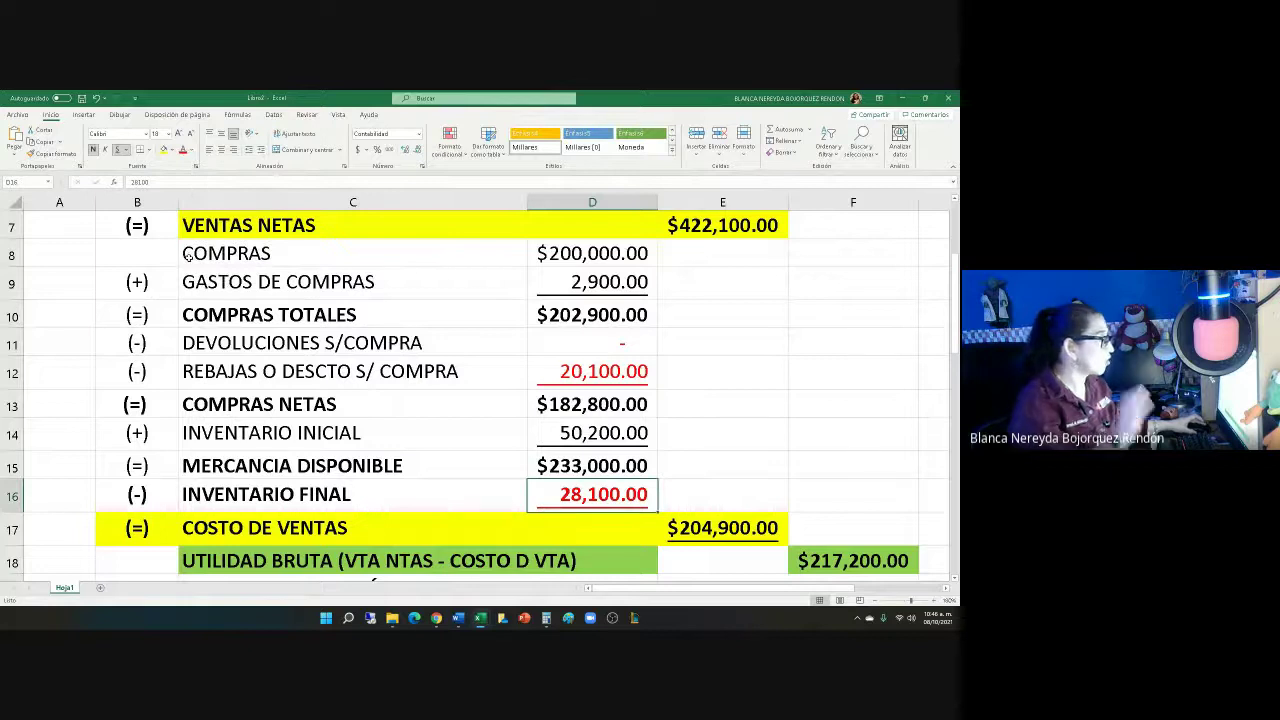
Re-enter the cost of sales formula in E17 as available merchandise minus final inventory, =D15-D16
scroll(128, 330, "down", 2)
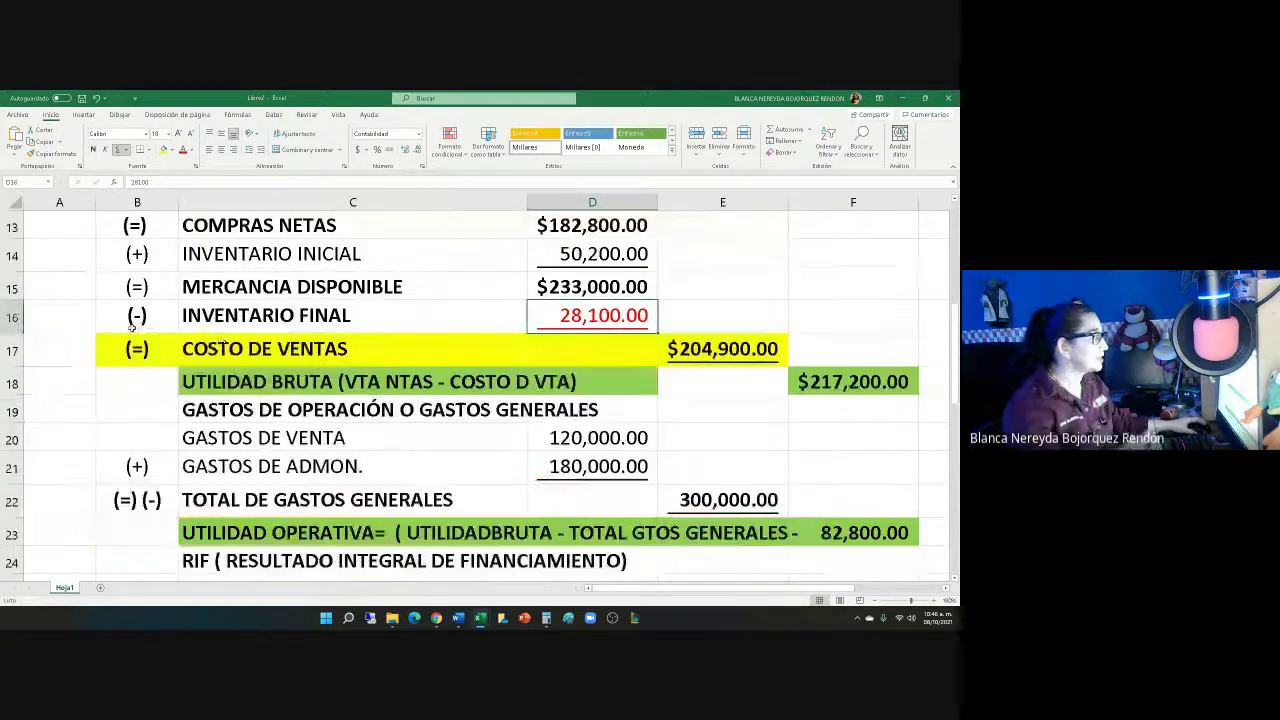
scroll(150, 410, "up", 1)
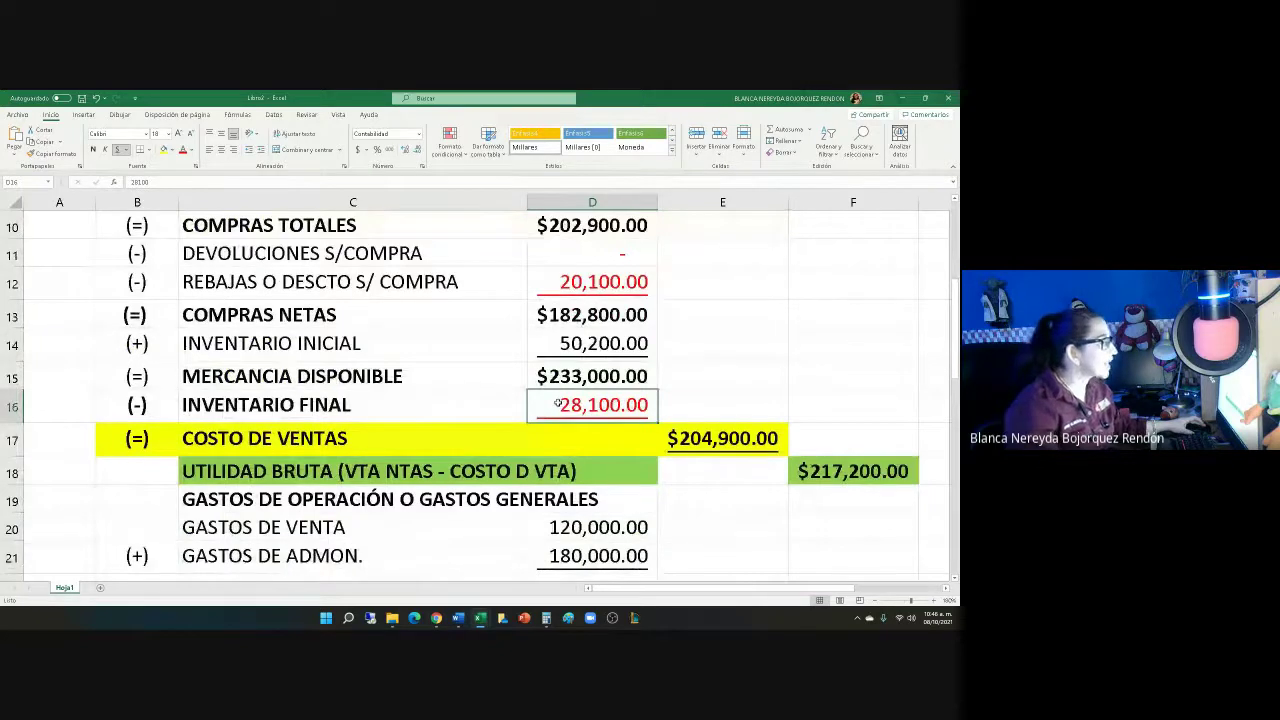
left_click(697, 438)
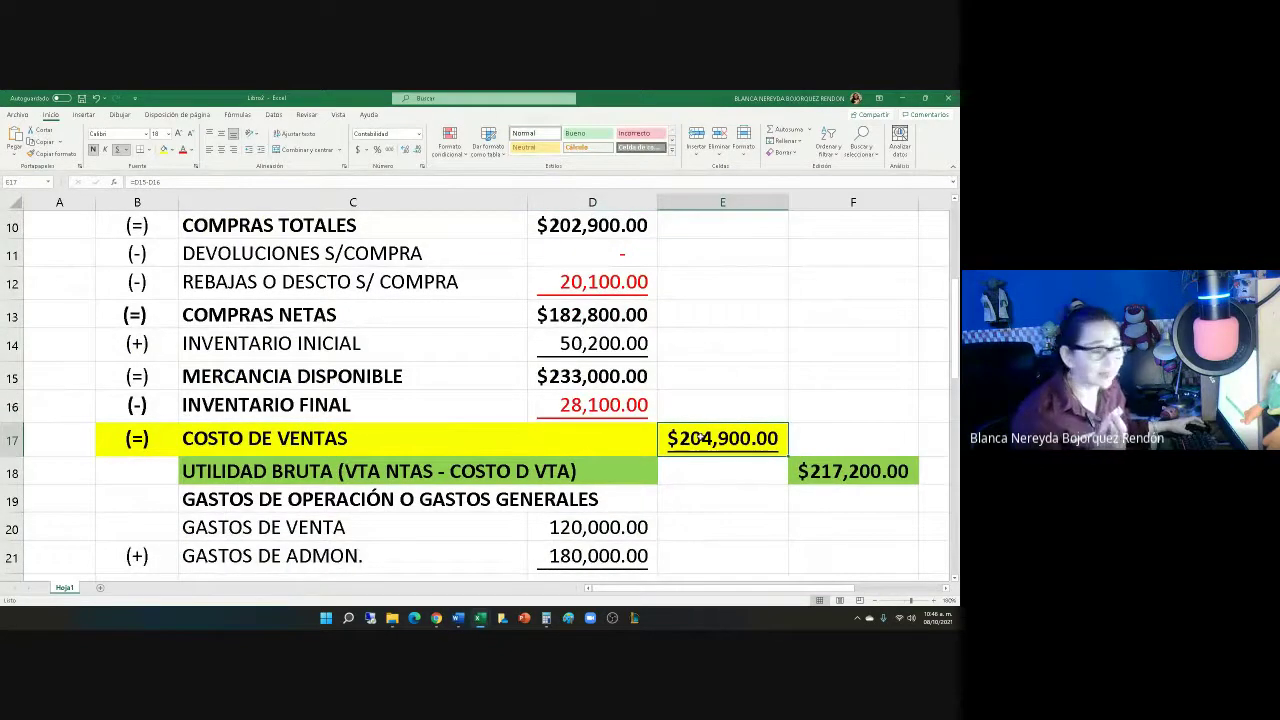
type("=")
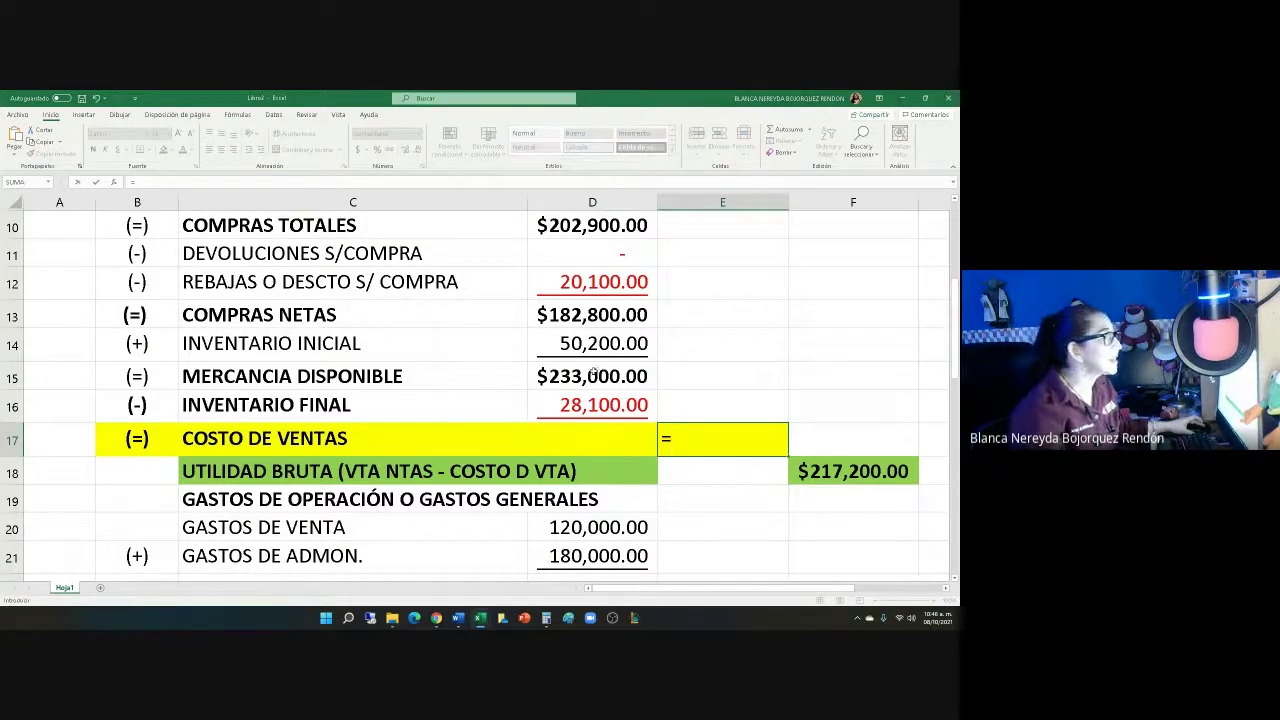
left_click(583, 373)
type("-")
left_click(557, 401)
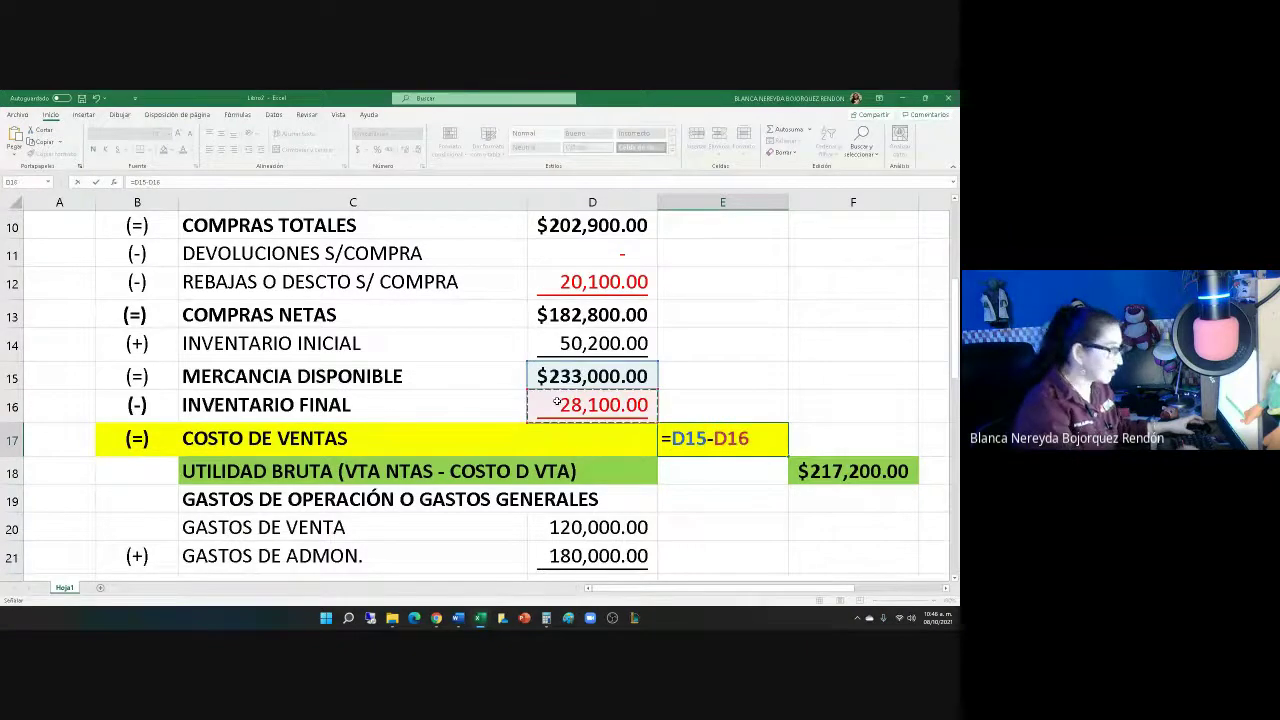
key("Return")
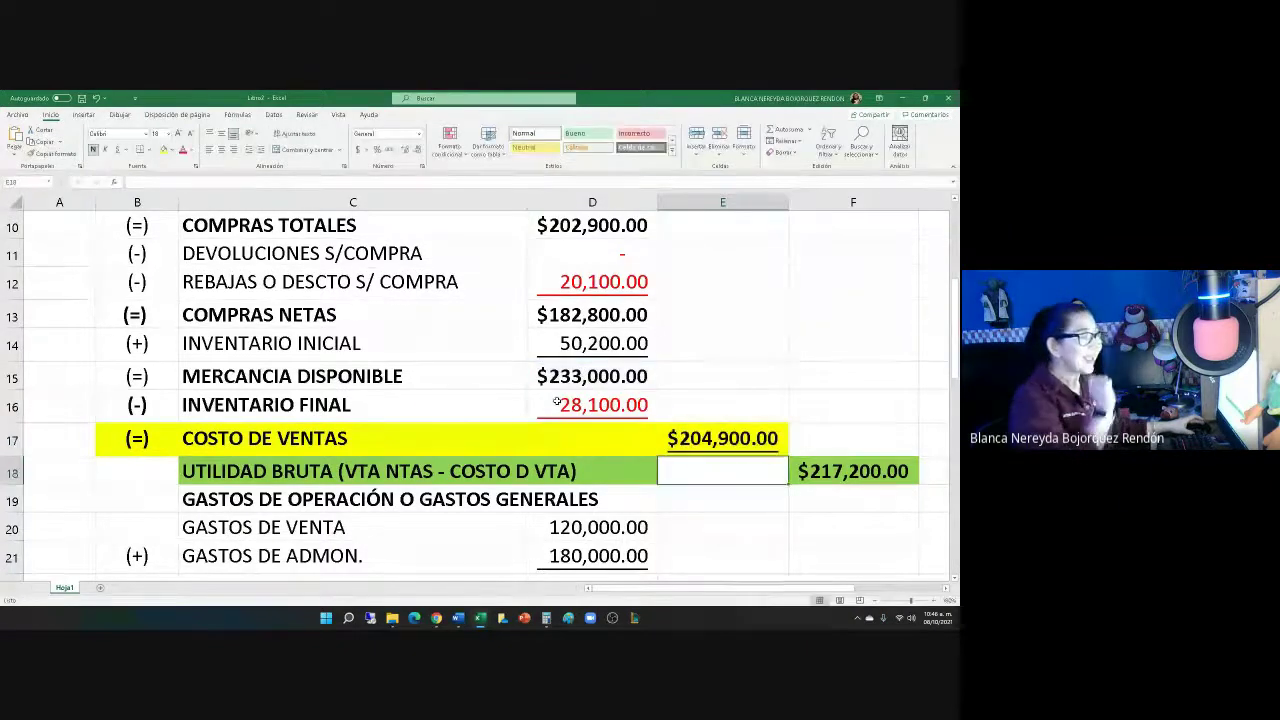
left_click(674, 440)
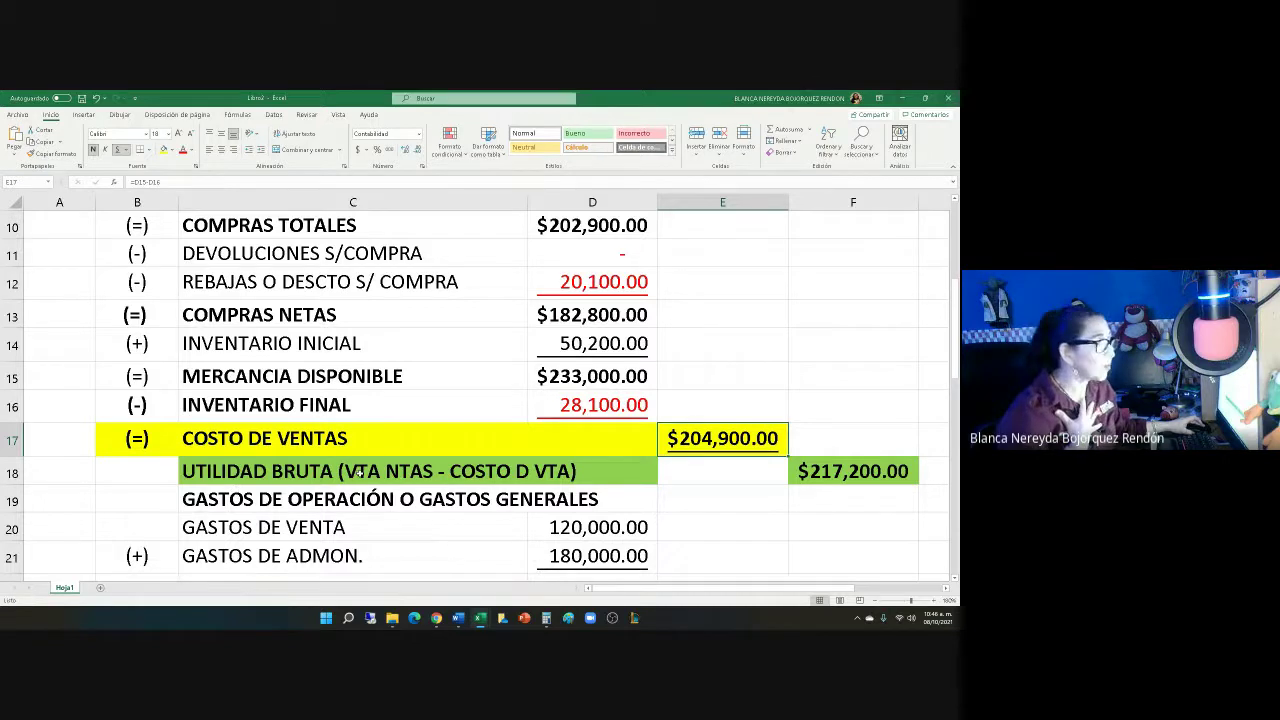
Re-enter the gross profit formula in F18 as net sales minus cost of sales, =E7-E17
scroll(715, 381, "up", 2)
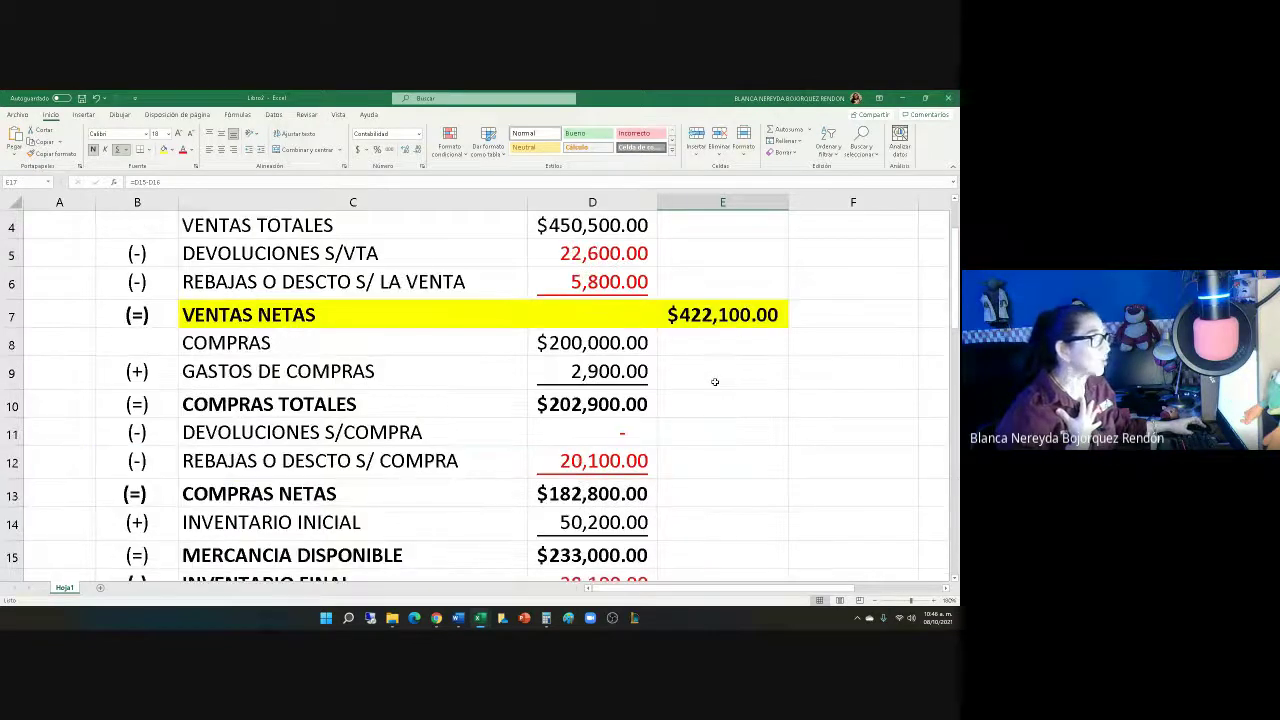
left_click(875, 601)
left_click(875, 601)
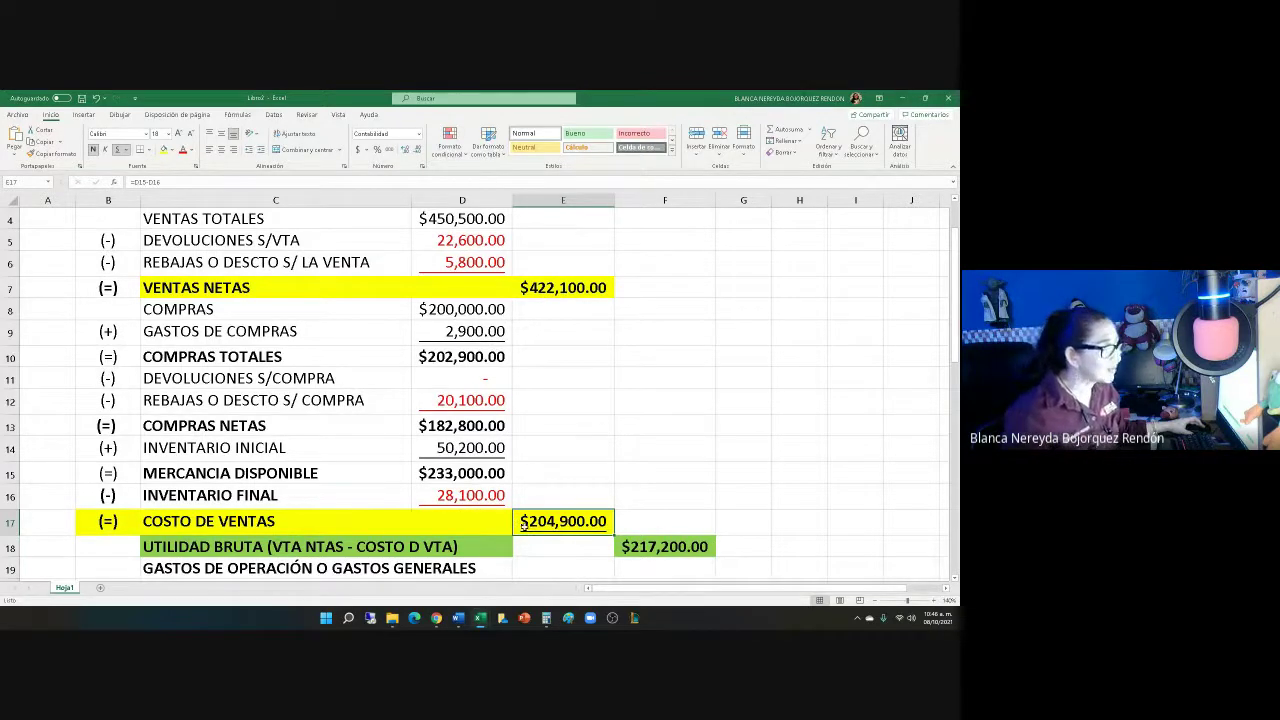
left_click(652, 548)
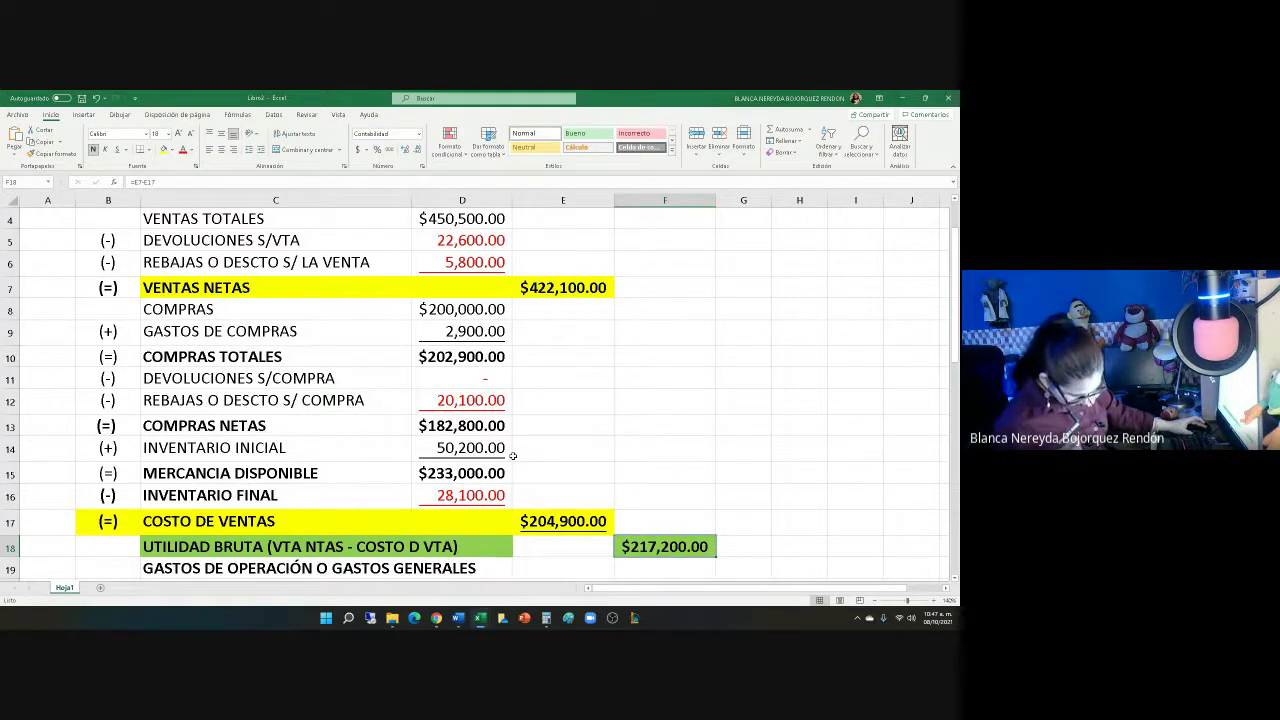
scroll(444, 470, "down", 1)
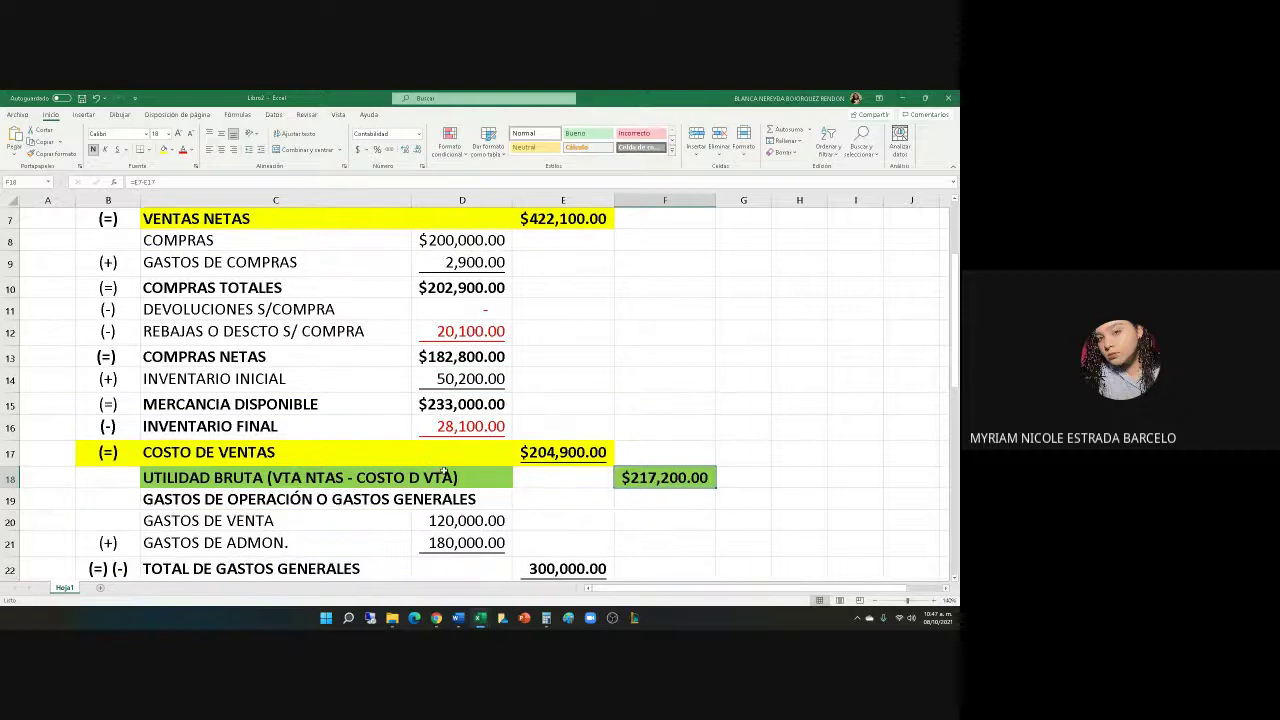
scroll(444, 470, "up", 1)
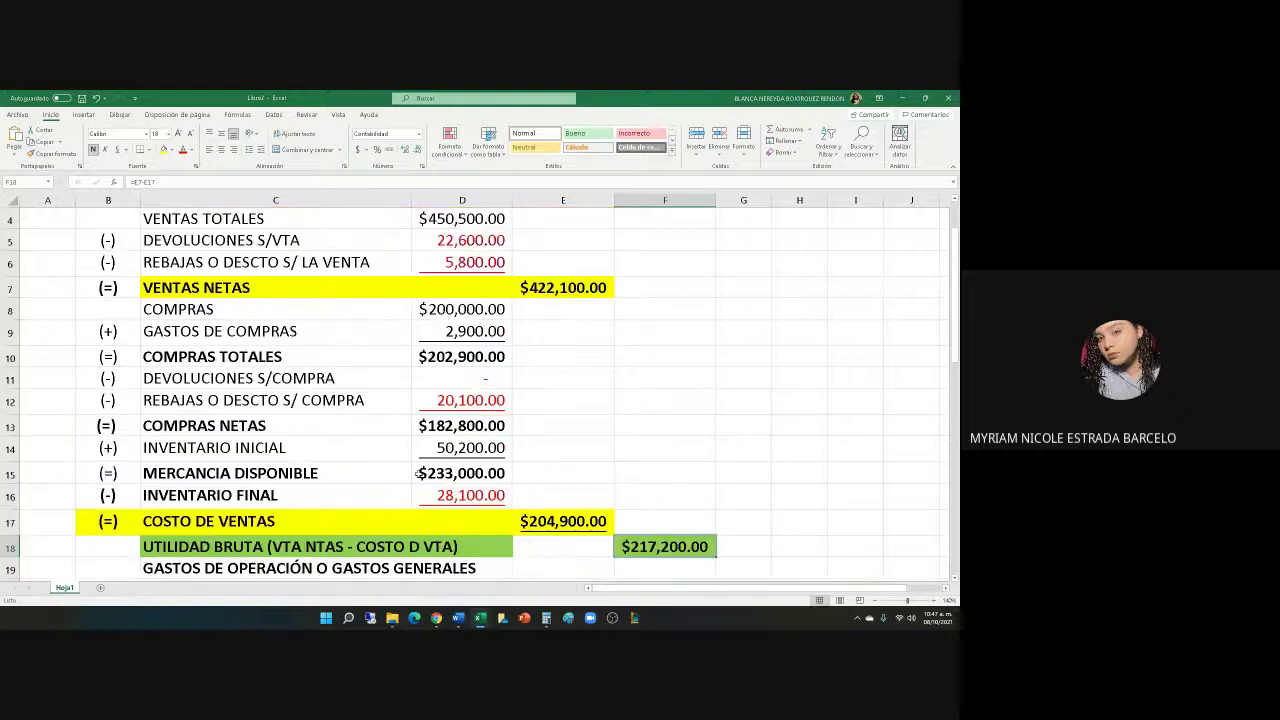
double_click(637, 546)
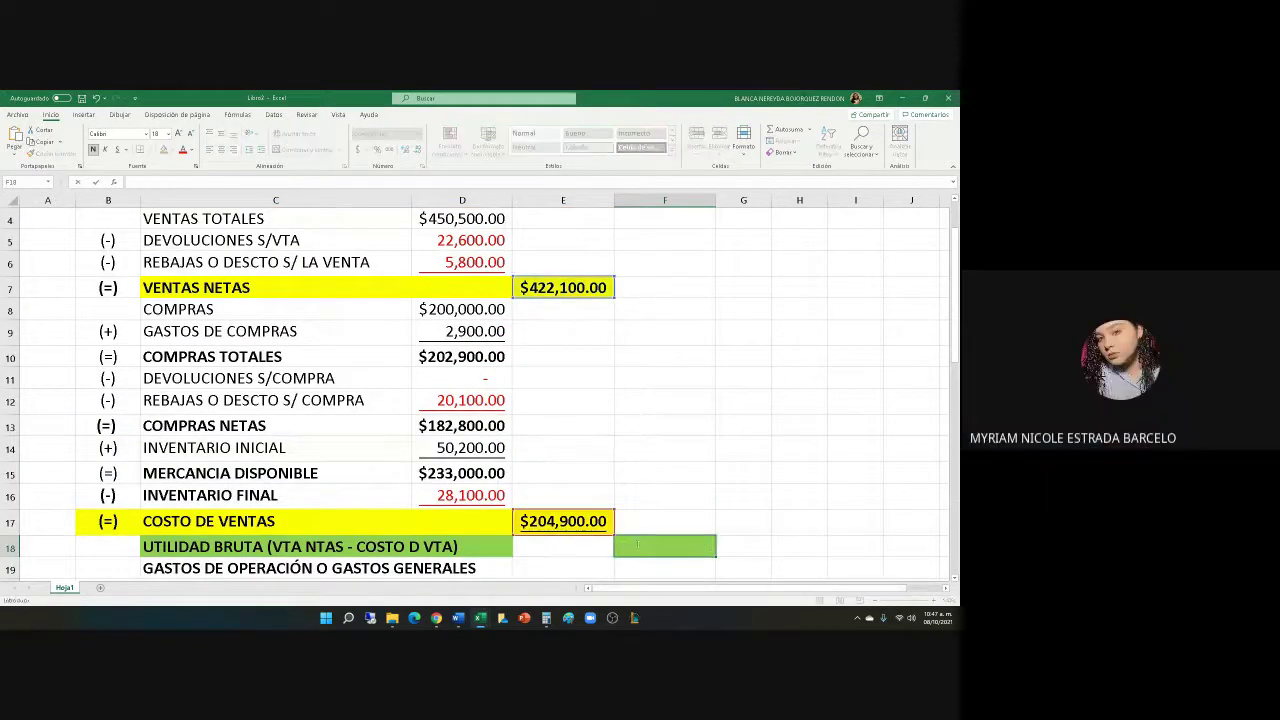
type("=")
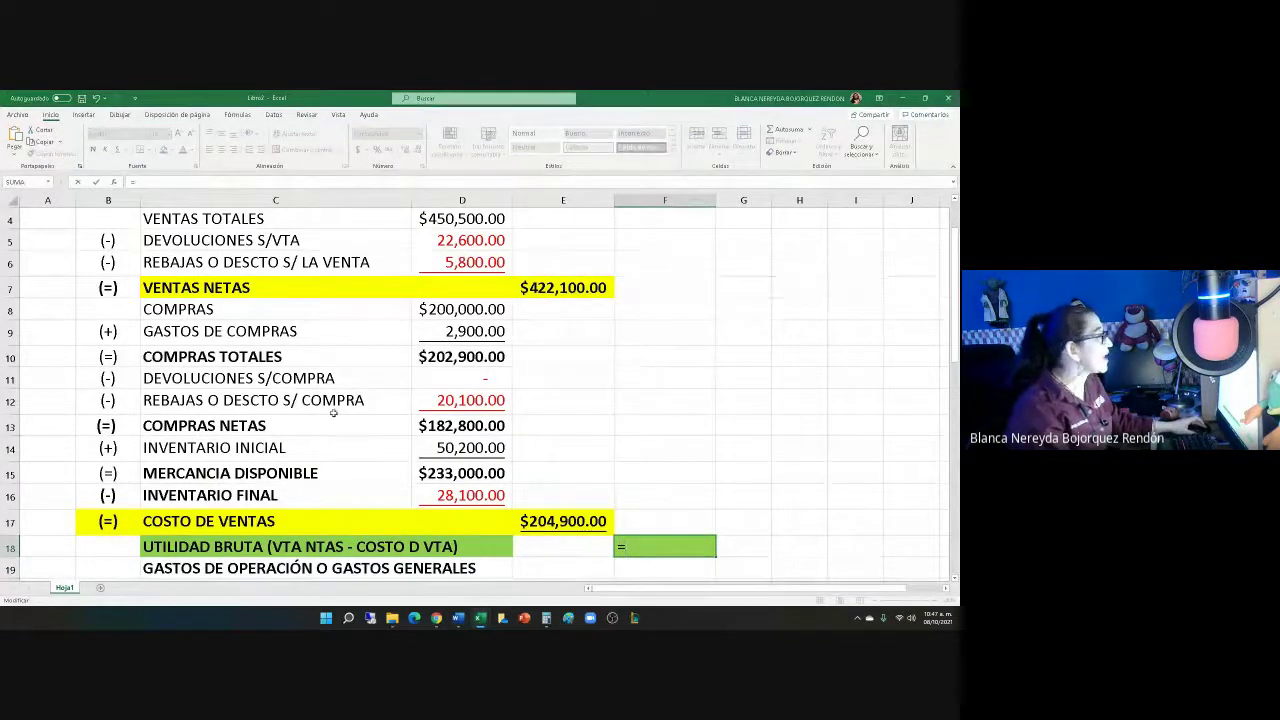
left_click(537, 287)
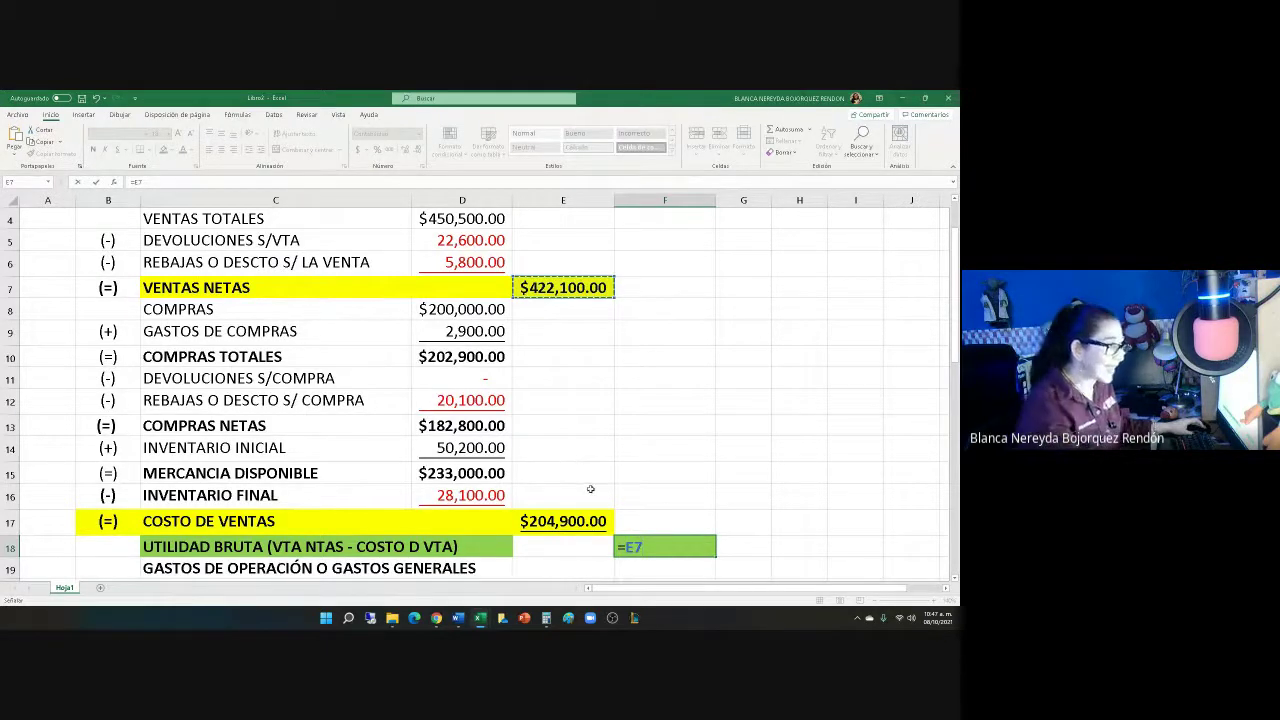
type("-")
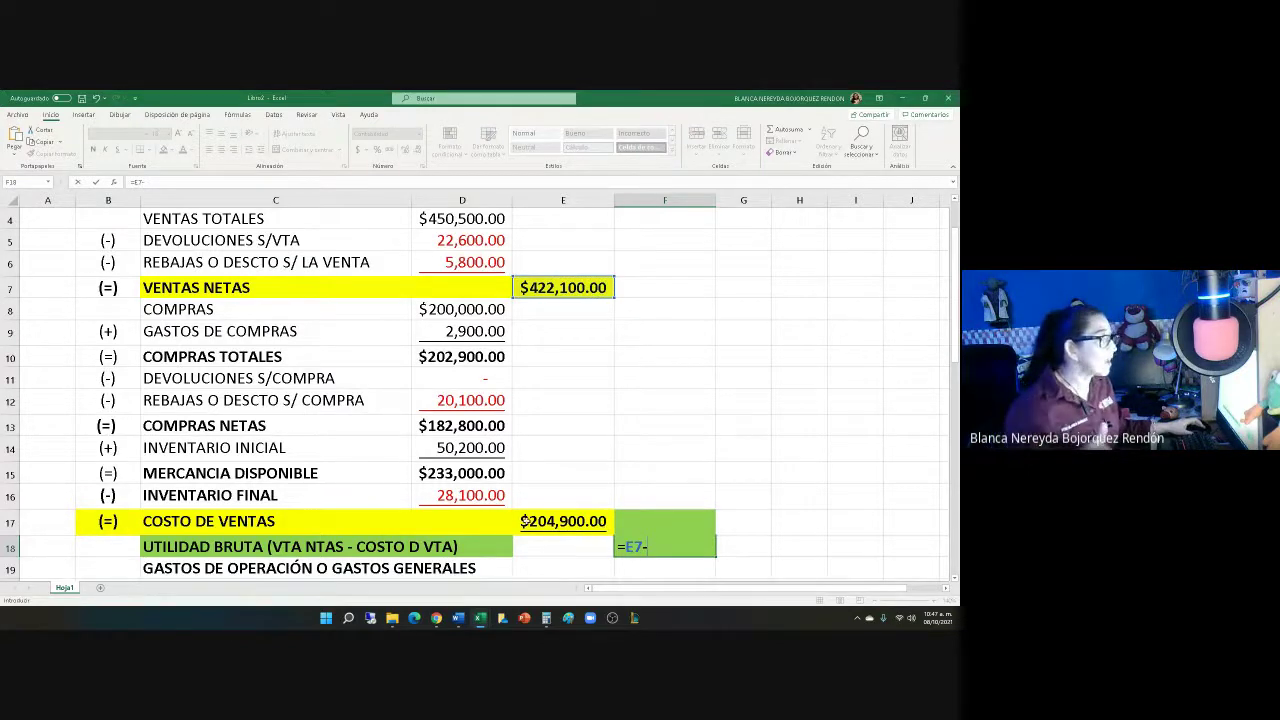
left_click(540, 522)
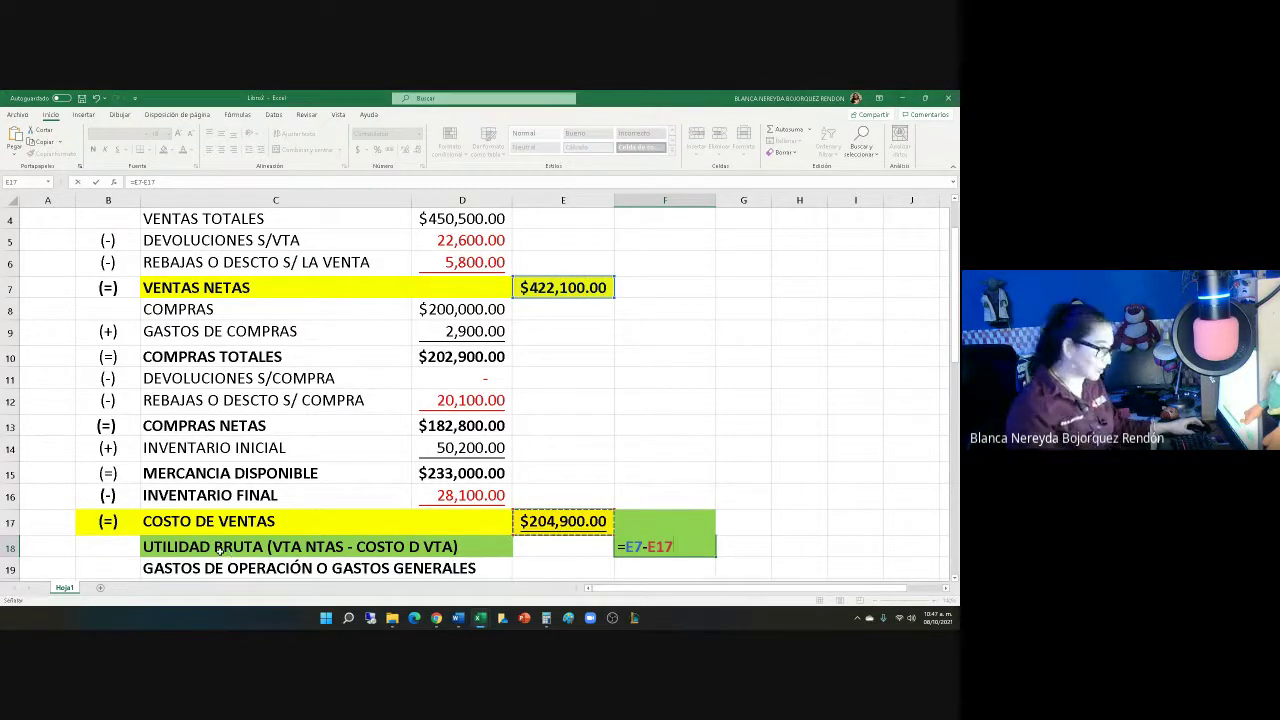
key("Return")
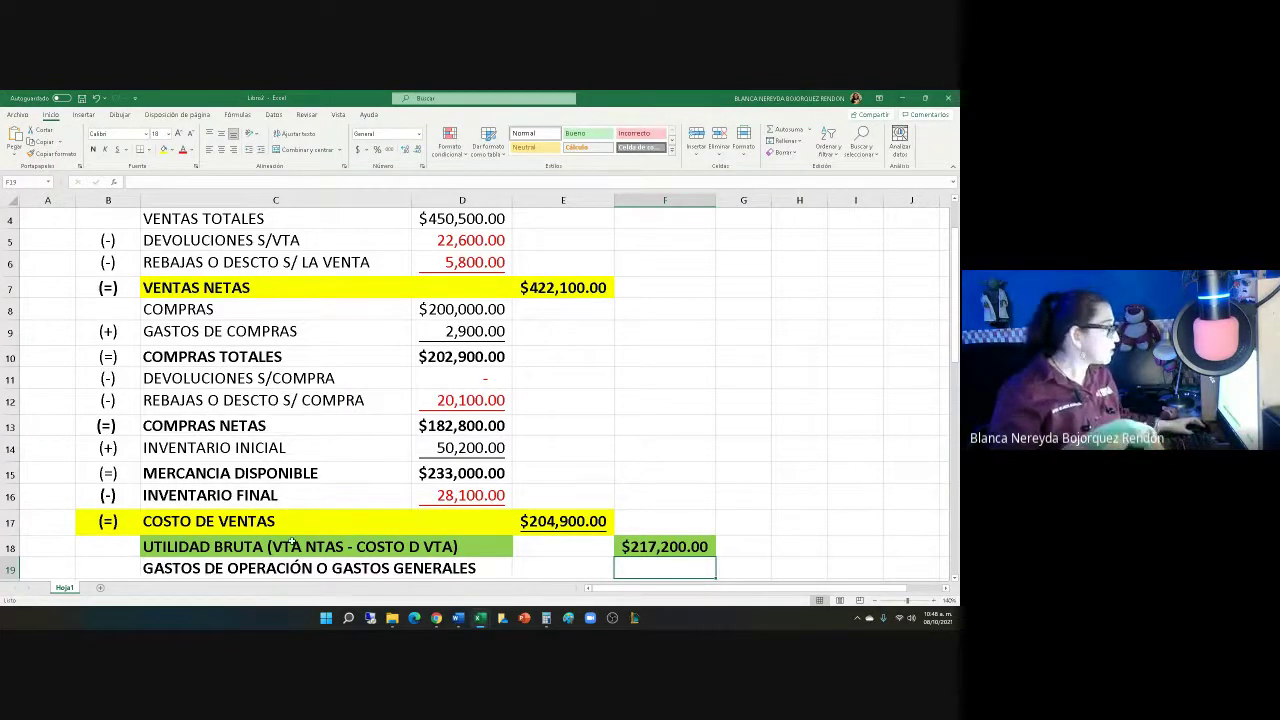
Clear the earlier statement's sales expense and administration expense amounts in D20 and D21
left_click(515, 533)
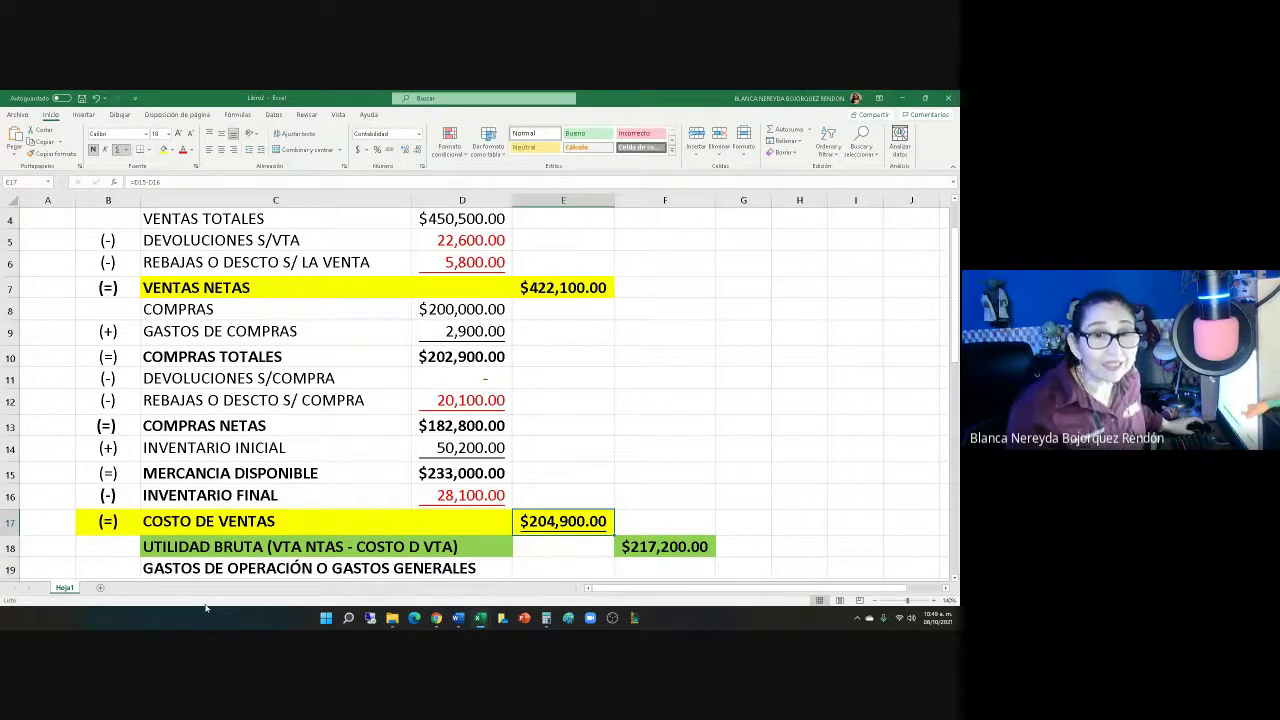
scroll(117, 543, "down", 2)
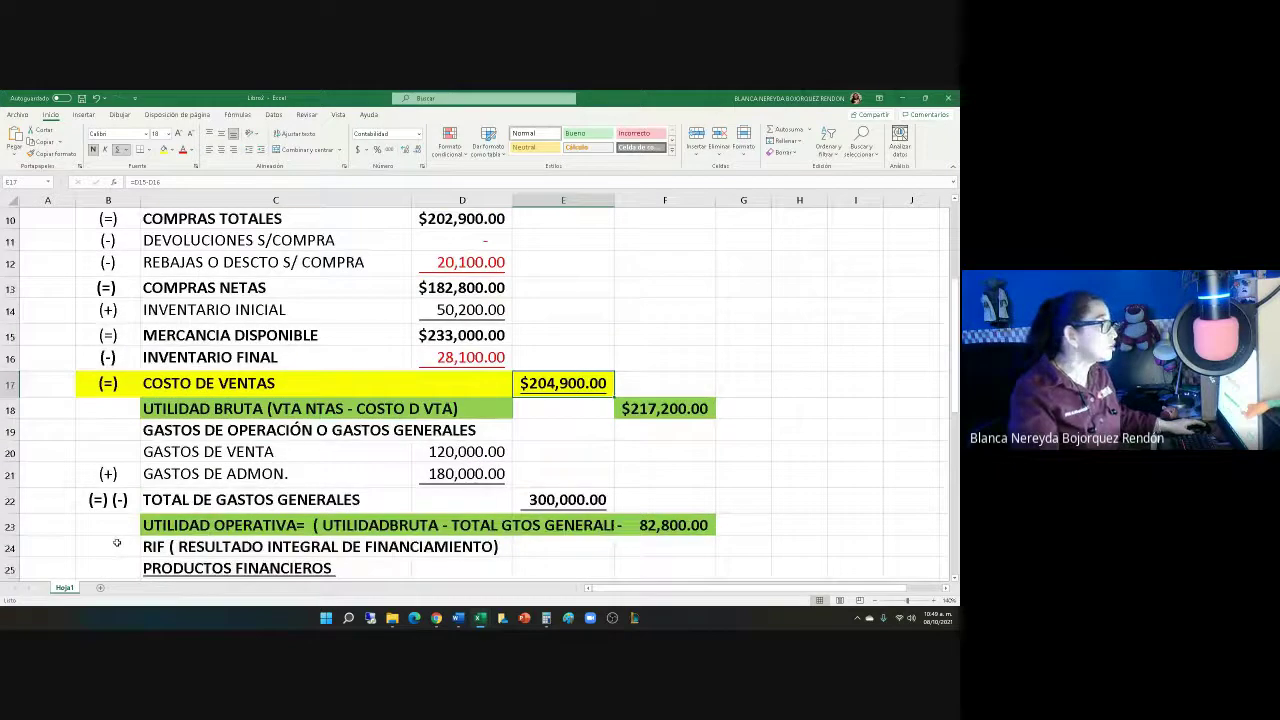
scroll(117, 543, "down", 1)
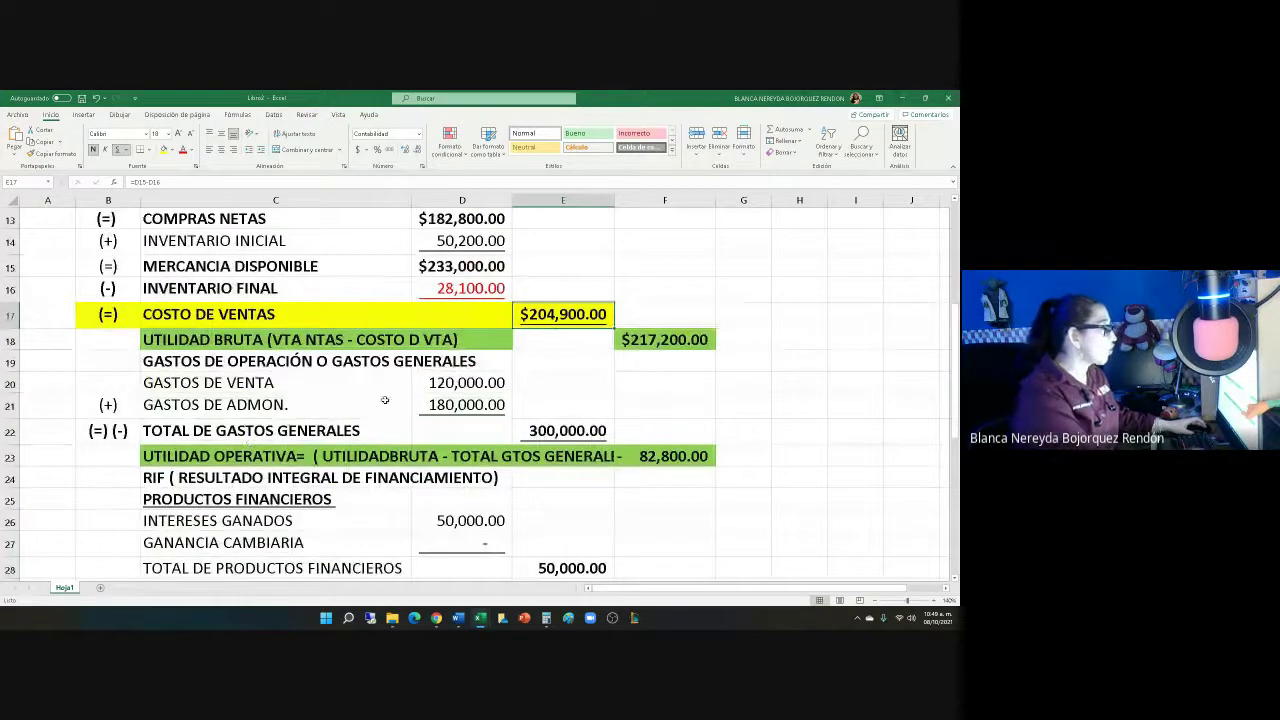
left_click(436, 390)
key("Delete")
key("Down")
key("Delete")
key("Down")
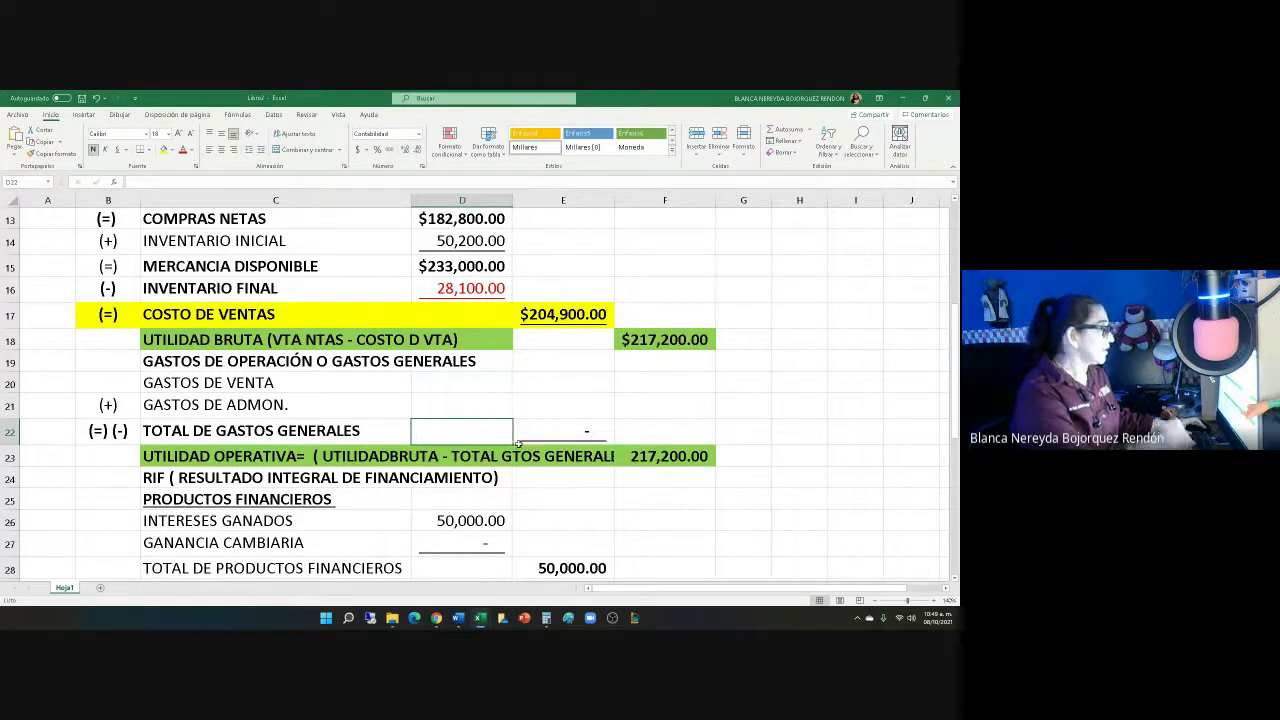
Clear the interest earned and exchange gain amounts in D26 and D27 and the total financial products in E28
scroll(417, 433, "down", 1)
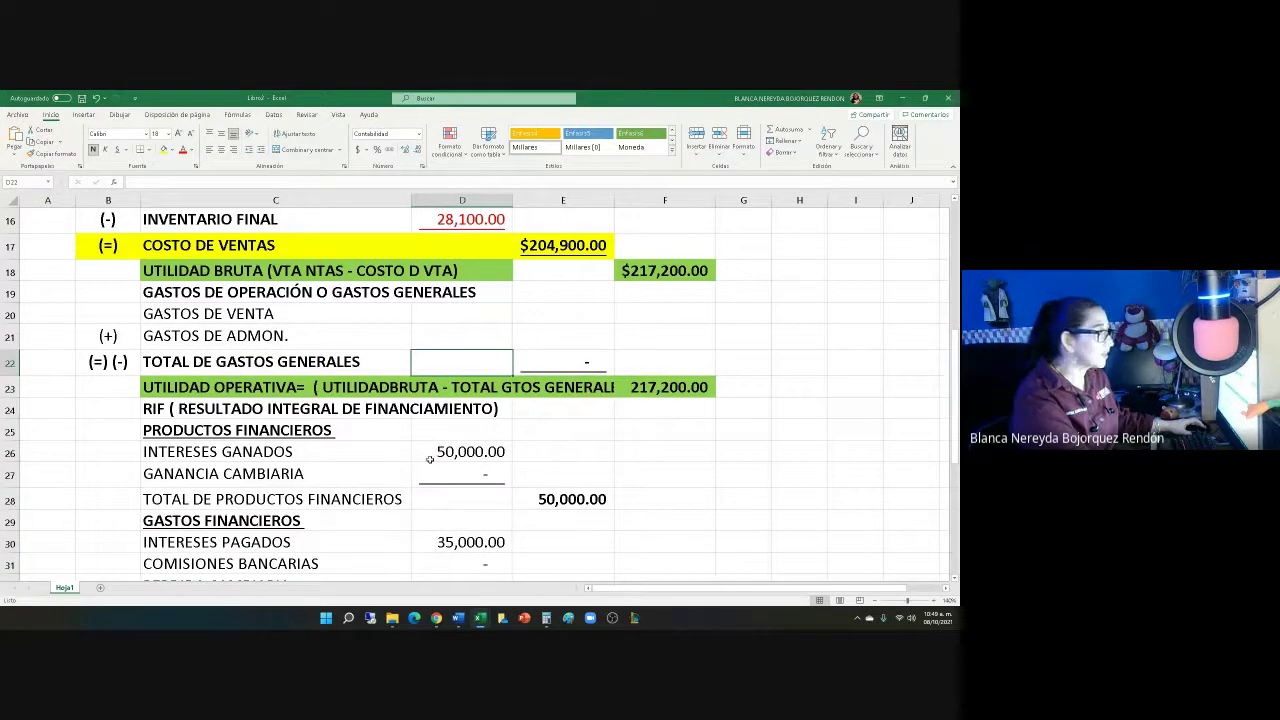
left_click(448, 451)
key("Delete")
key("Down")
key("BackSpace")
scroll(228, 401, "down", 2)
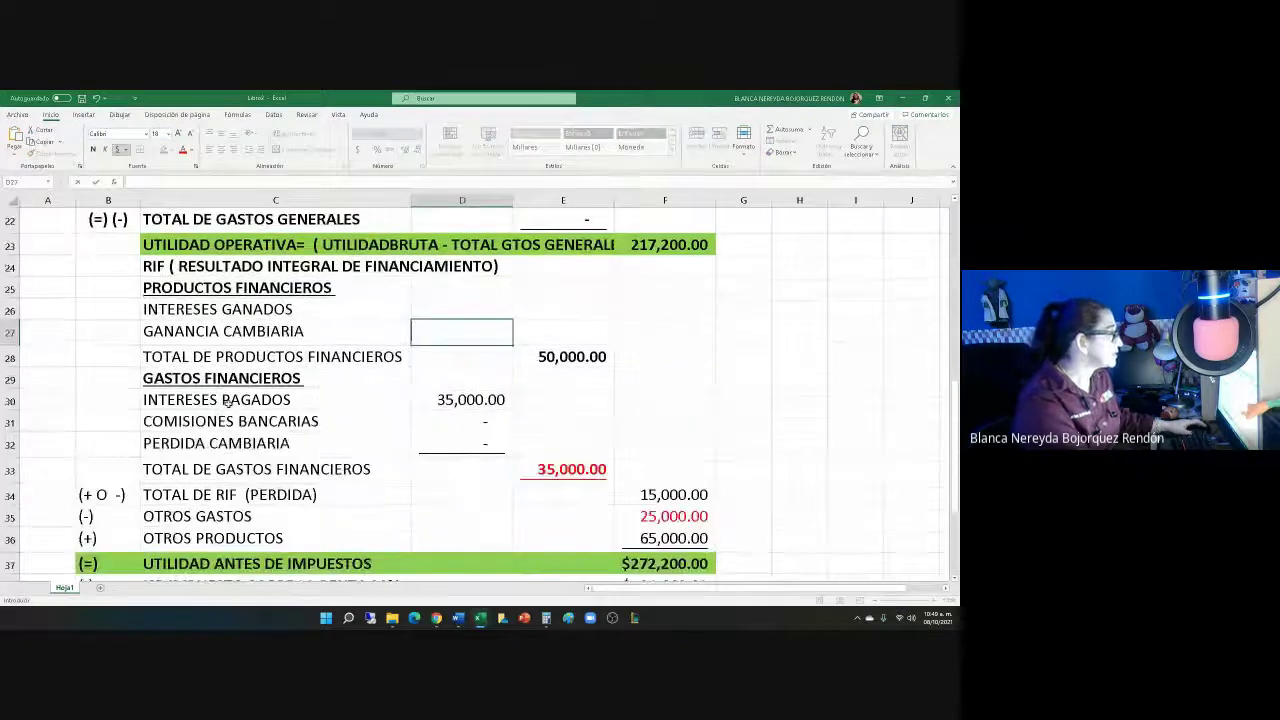
left_click(518, 362)
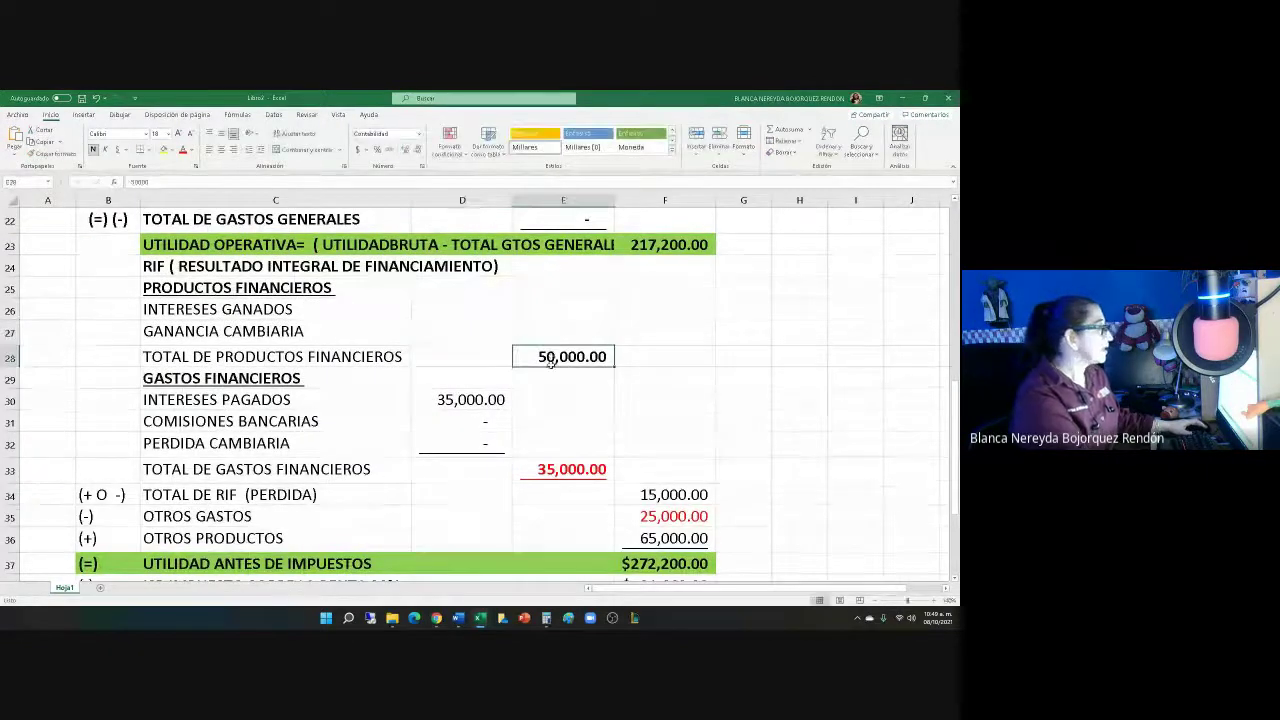
key("Delete")
Clear the interest paid, bank commissions and exchange loss amounts in D30 through D32
left_click(479, 405)
key("Delete")
key("Down")
key("Delete")
key("Down")
key("Delete")
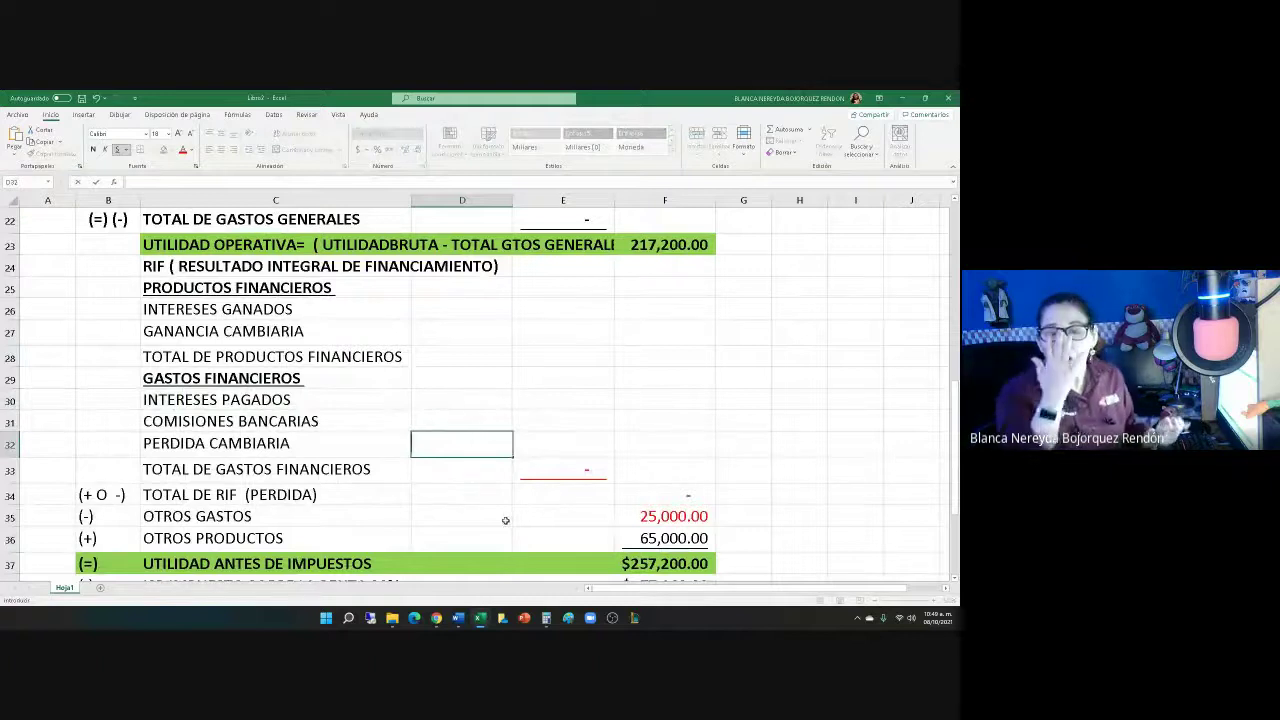